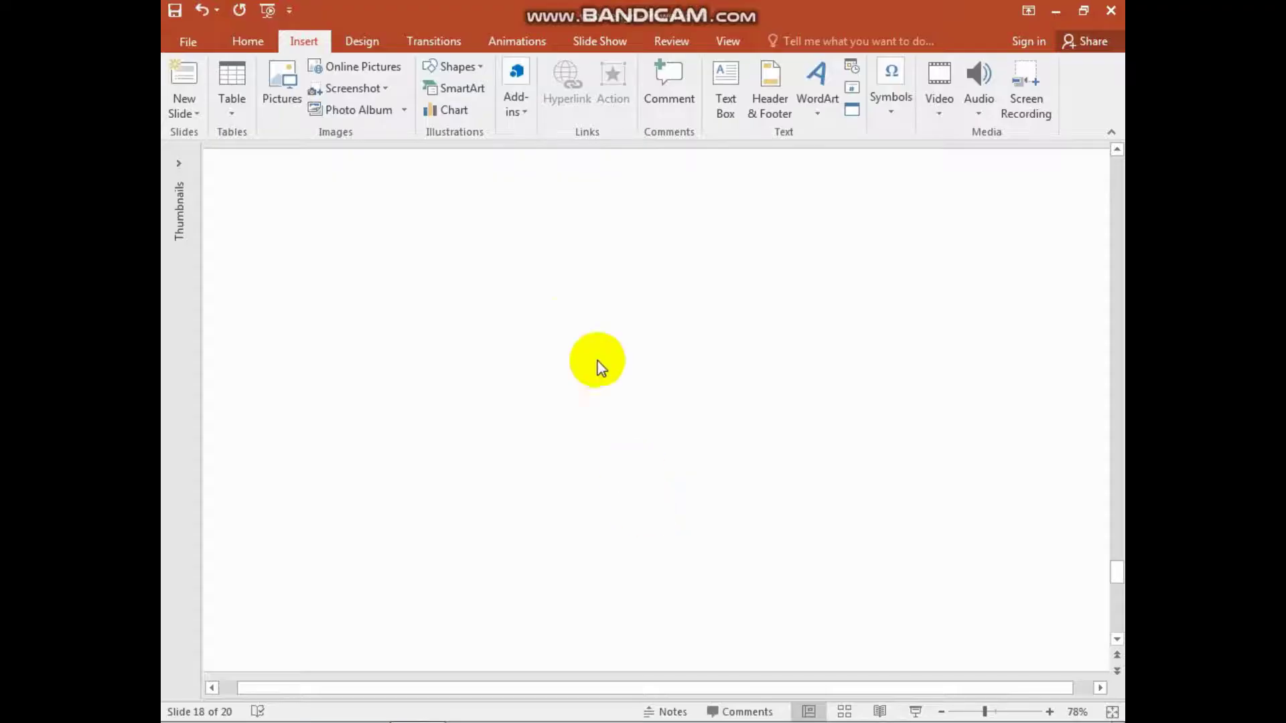
Draw a tall, full-height rectangle and move it to the centre of the slide.
{"action": "left_click", "coordinate": [450, 67]}
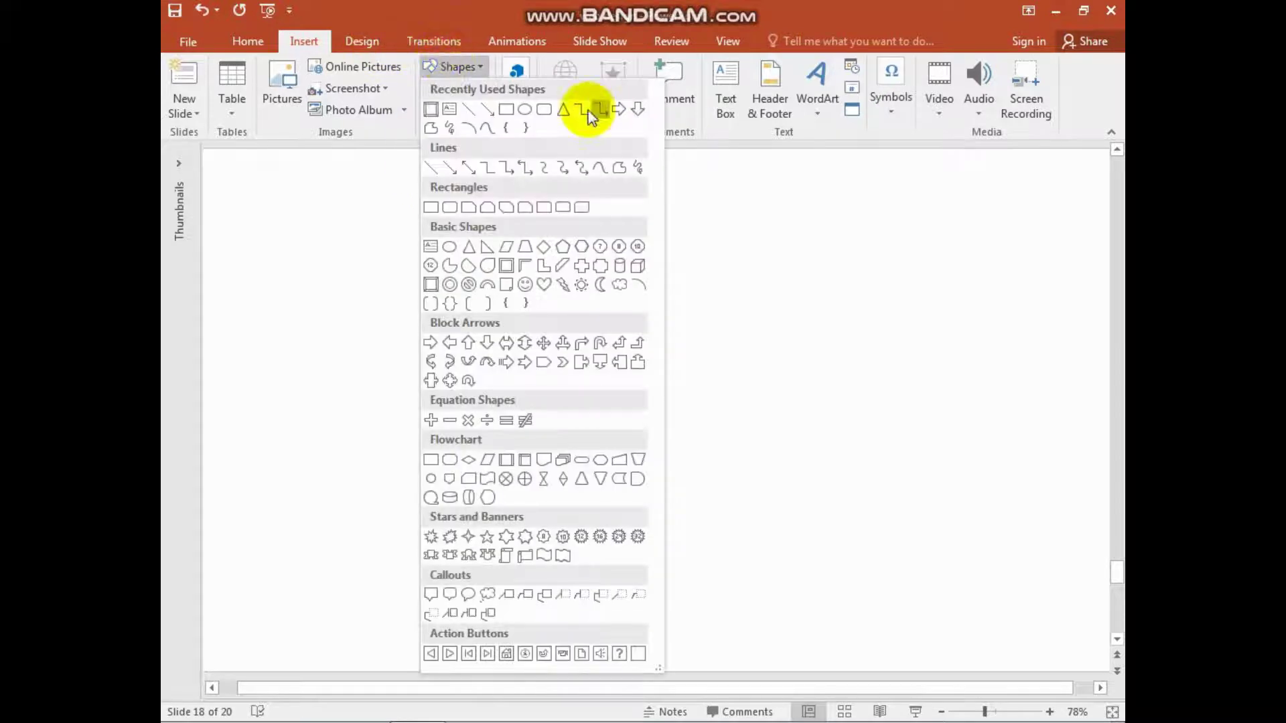
{"action": "left_click", "coordinate": [507, 111]}
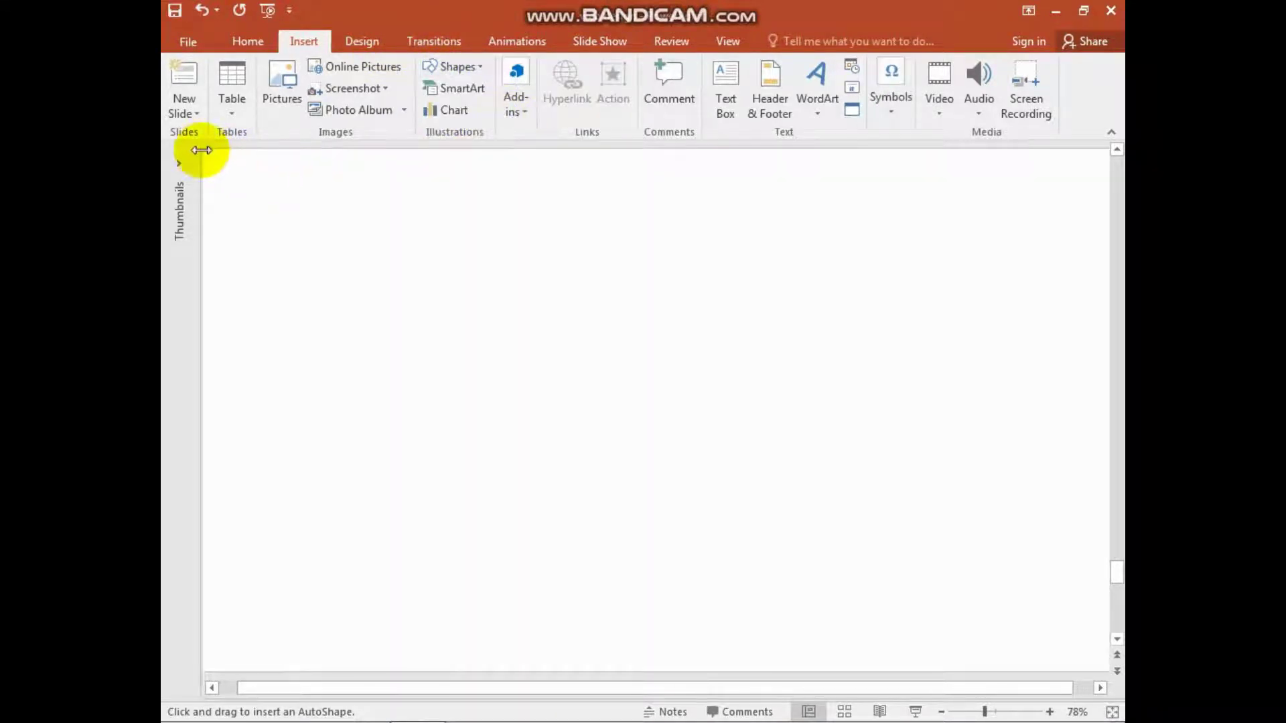
{"action": "mouse_move", "coordinate": [213, 148]}
{"action": "left_mouse_down"}
{"action": "mouse_move", "coordinate": [639, 670]}
{"action": "mouse_move", "coordinate": [597, 670]}
{"action": "left_mouse_up"}
{"action": "mouse_move", "coordinate": [479, 583]}
{"action": "left_mouse_down"}
{"action": "mouse_move", "coordinate": [663, 528]}
{"action": "mouse_move", "coordinate": [689, 534]}
{"action": "left_mouse_up"}
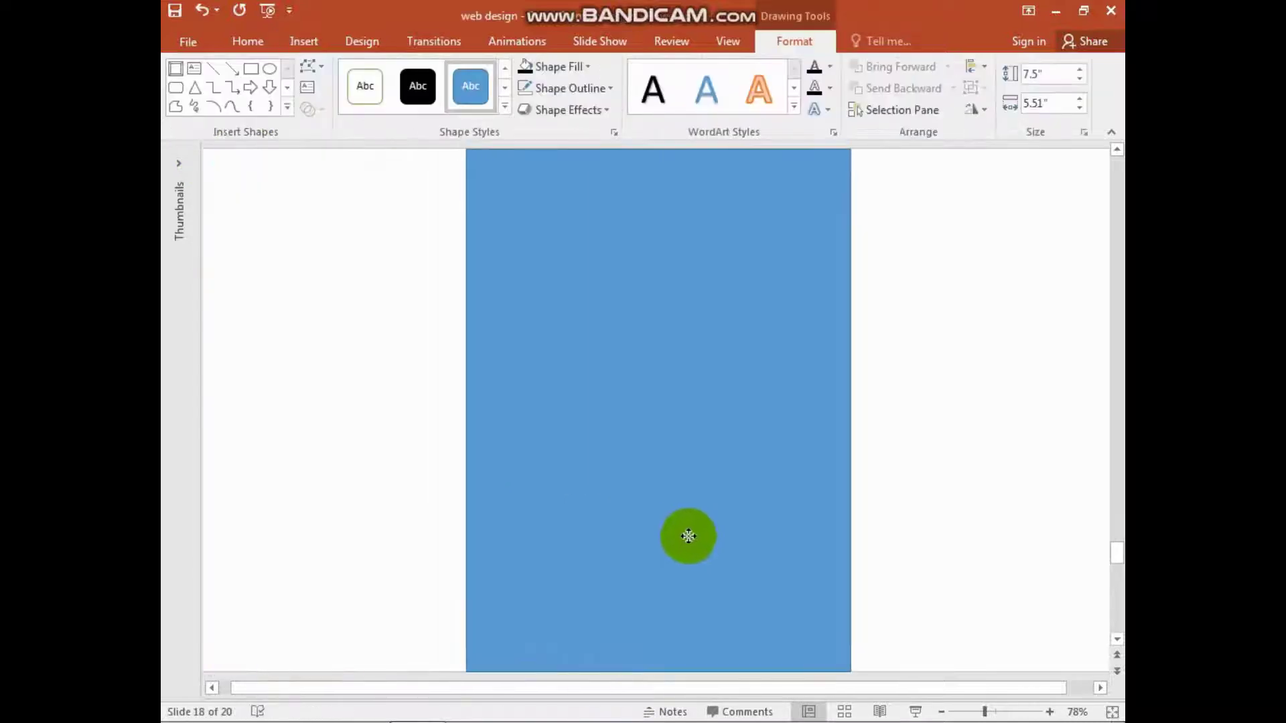
Give the rectangle a black outline and a light grey fill.
{"action": "right_click", "coordinate": [582, 360]}
{"action": "left_click", "coordinate": [683, 231]}
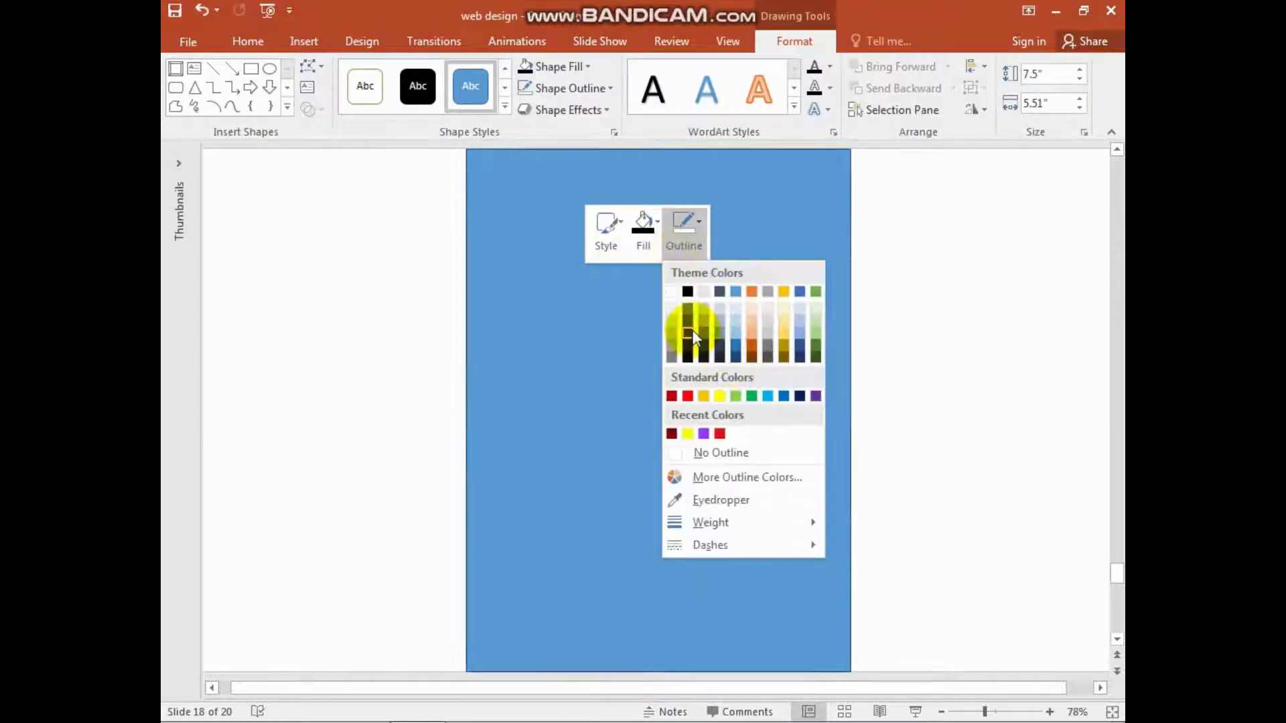
{"action": "left_click", "coordinate": [688, 291]}
{"action": "left_click", "coordinate": [643, 231]}
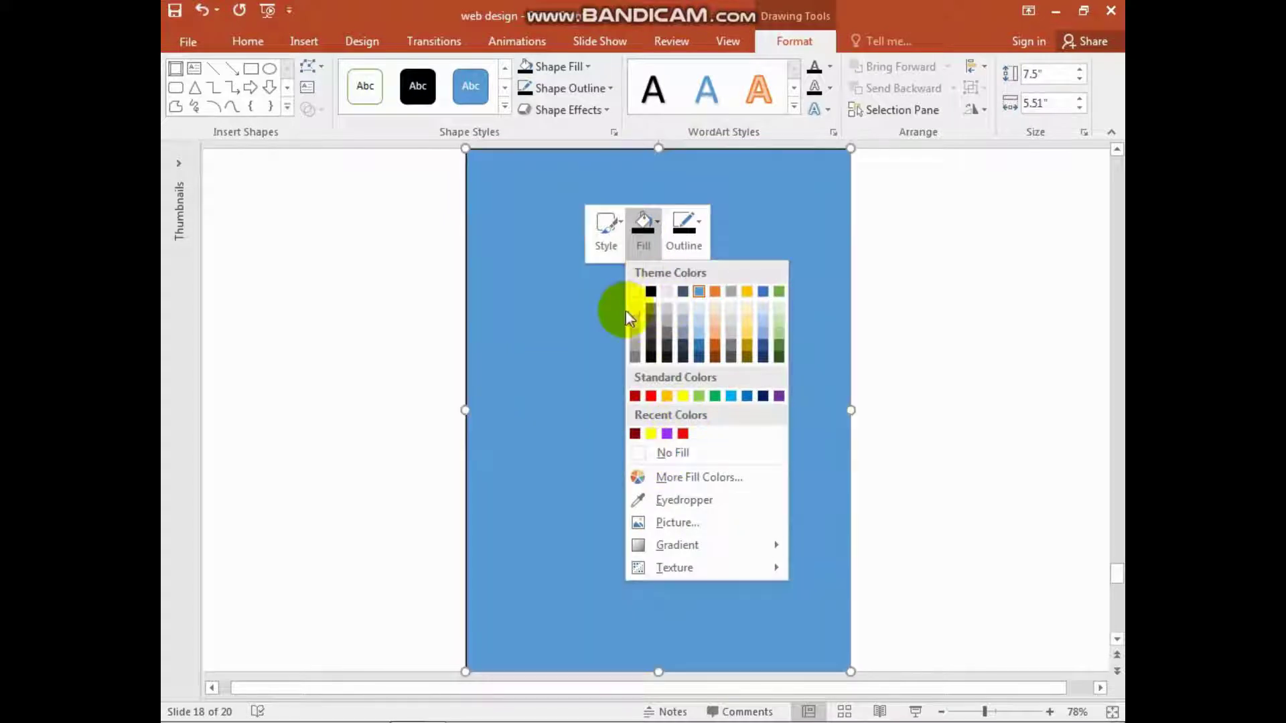
{"action": "left_click", "coordinate": [631, 310]}
{"action": "left_click", "coordinate": [310, 163]}
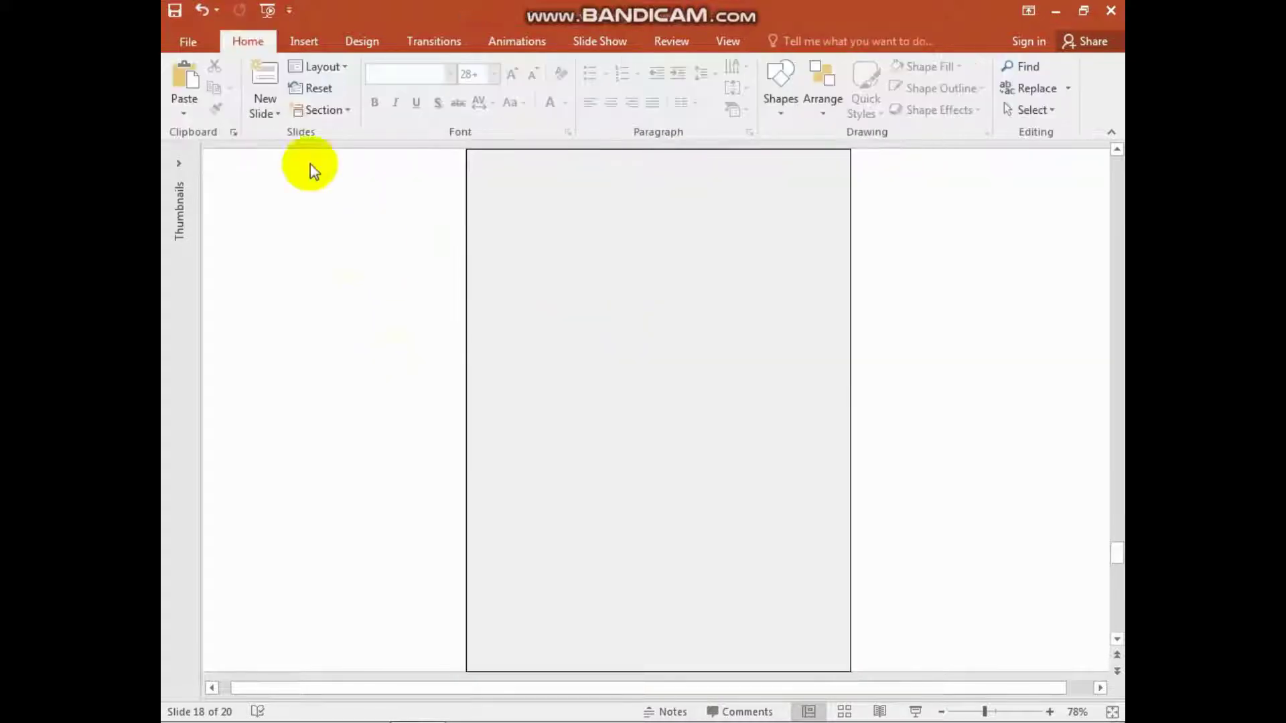
Draw a tall narrow rectangle against the grey page's left edge.
{"action": "left_click", "coordinate": [304, 42]}
{"action": "left_click", "coordinate": [450, 66]}
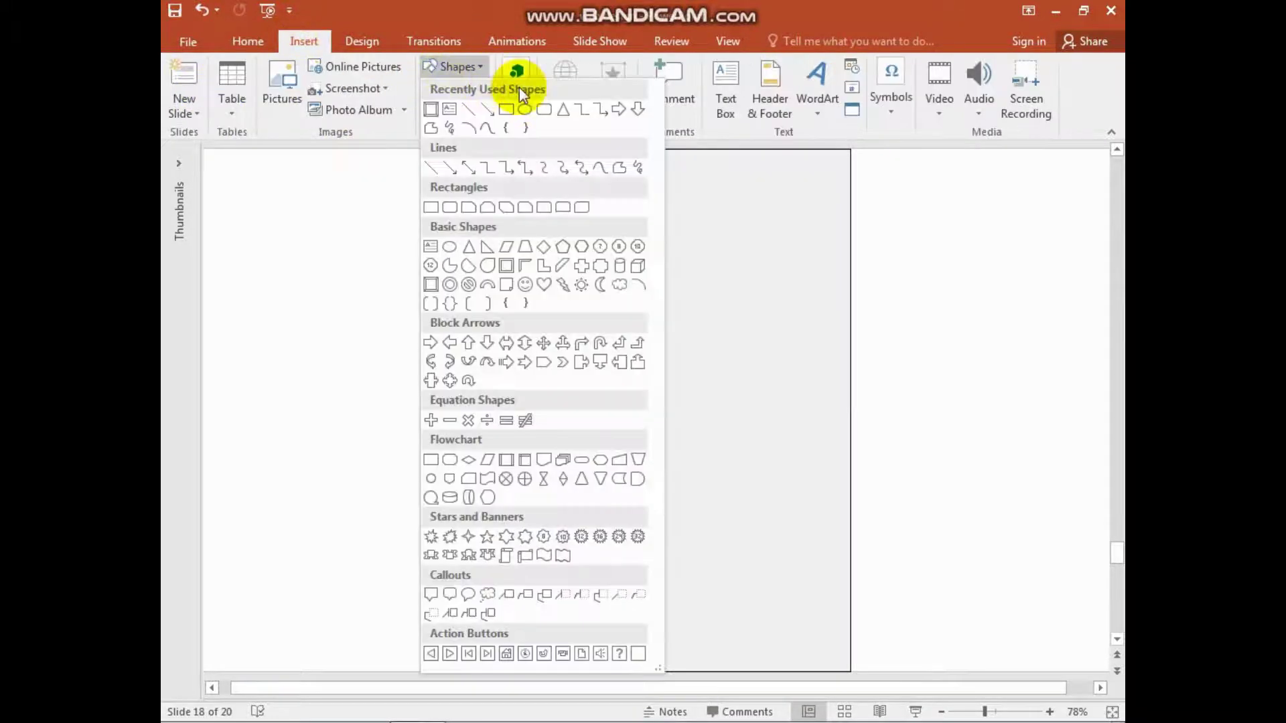
{"action": "left_click", "coordinate": [440, 109]}
{"action": "left_click_drag", "start_coordinate": [431, 151], "coordinate": [464, 670]}
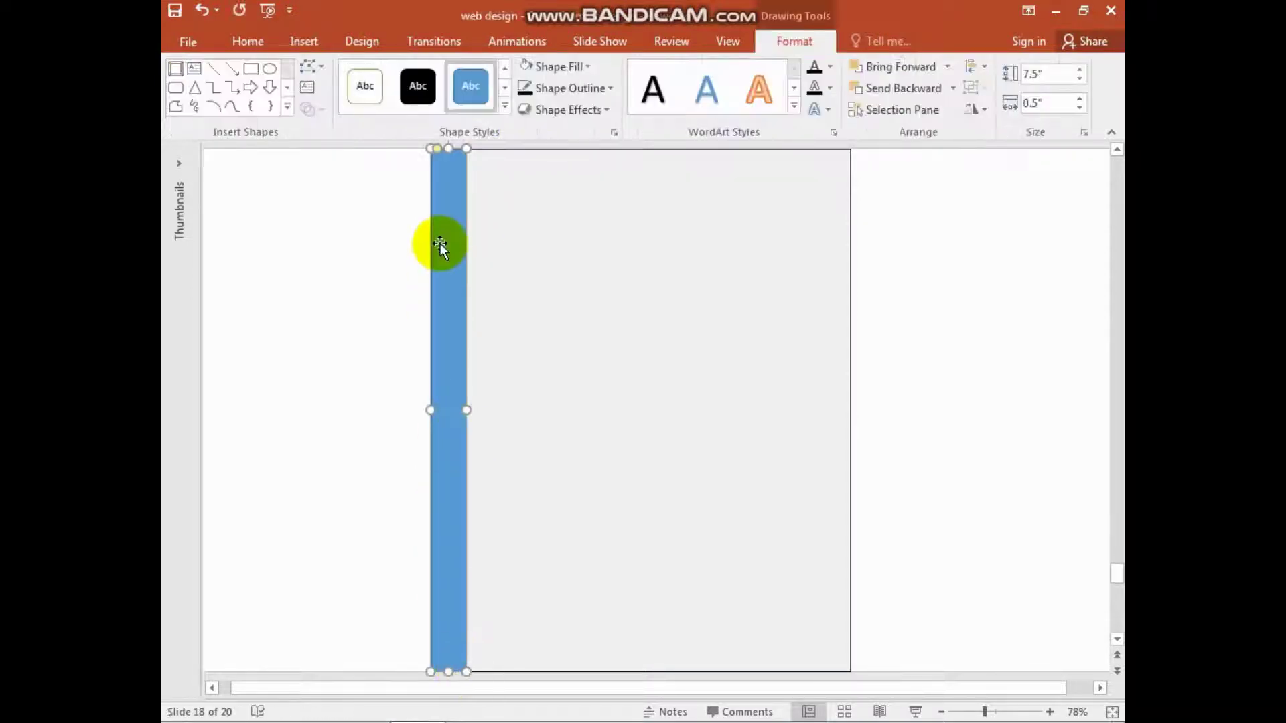
{"action": "left_click", "coordinate": [439, 151]}
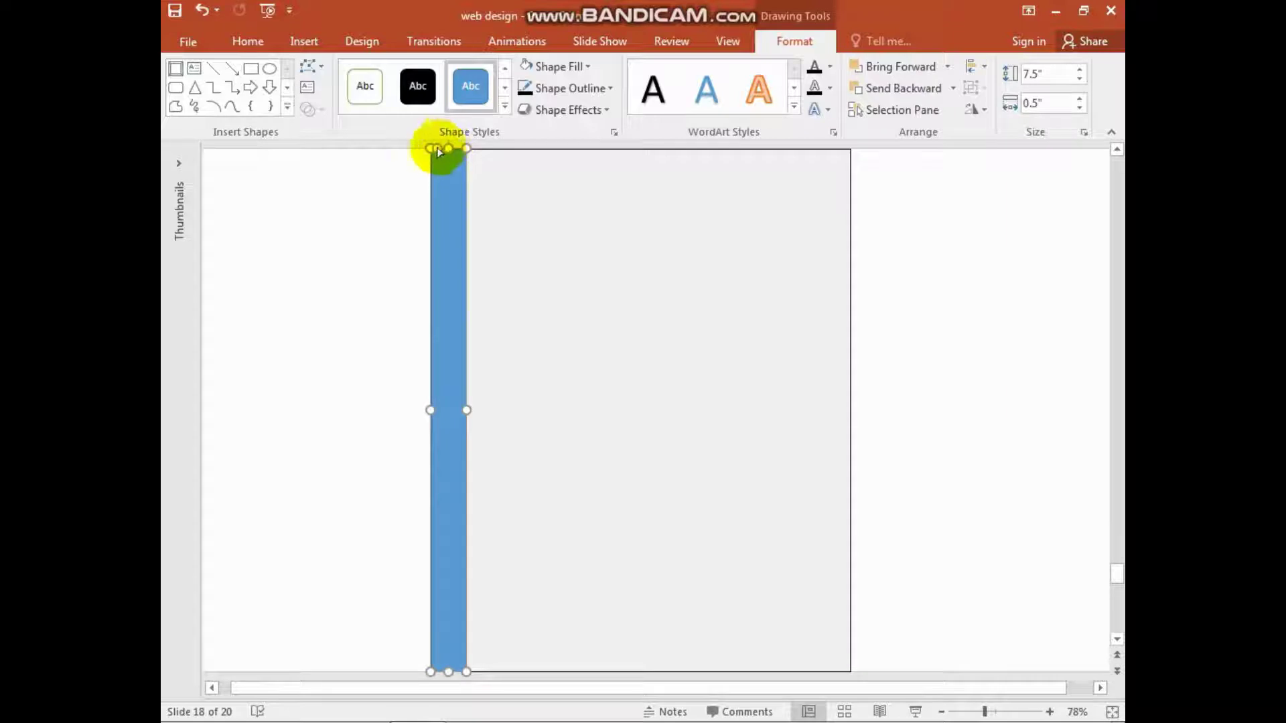
{"action": "left_click_drag", "start_coordinate": [439, 152], "coordinate": [443, 152]}
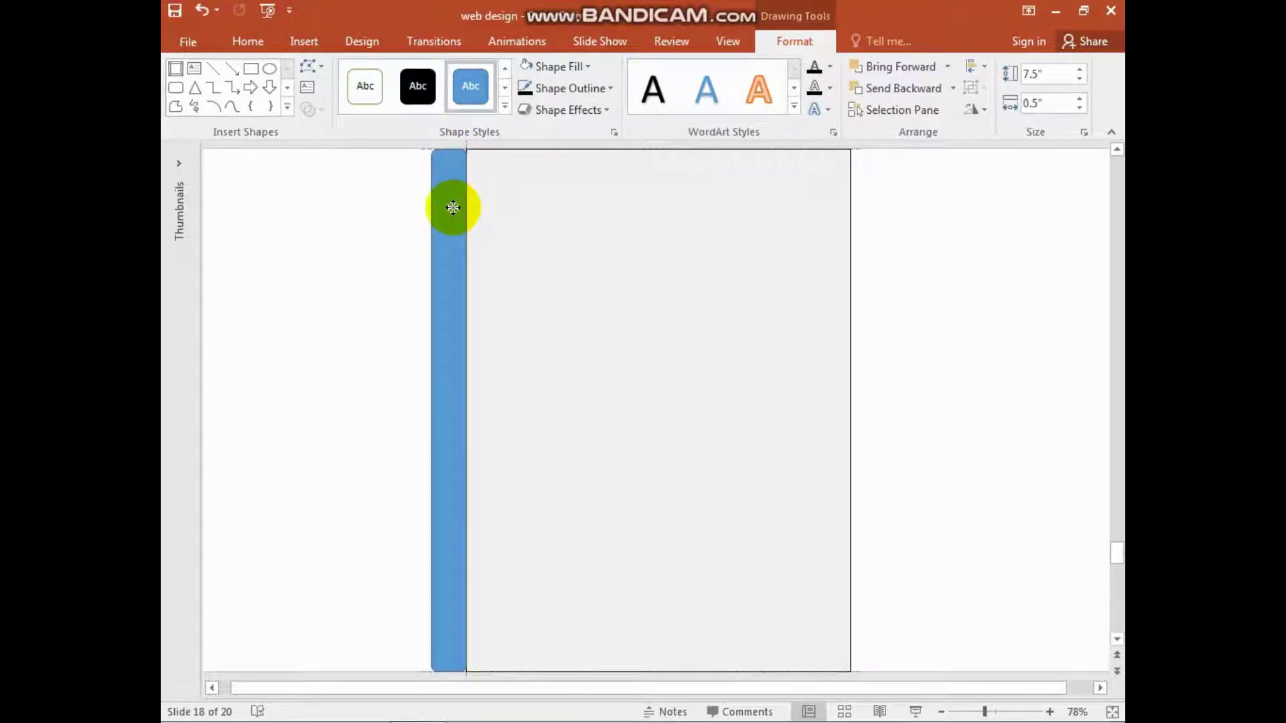
{"action": "left_click_drag", "start_coordinate": [452, 208], "coordinate": [460, 207]}
Send the narrow bar behind the grey page and fill it dark blue.
{"action": "right_click", "coordinate": [461, 206]}
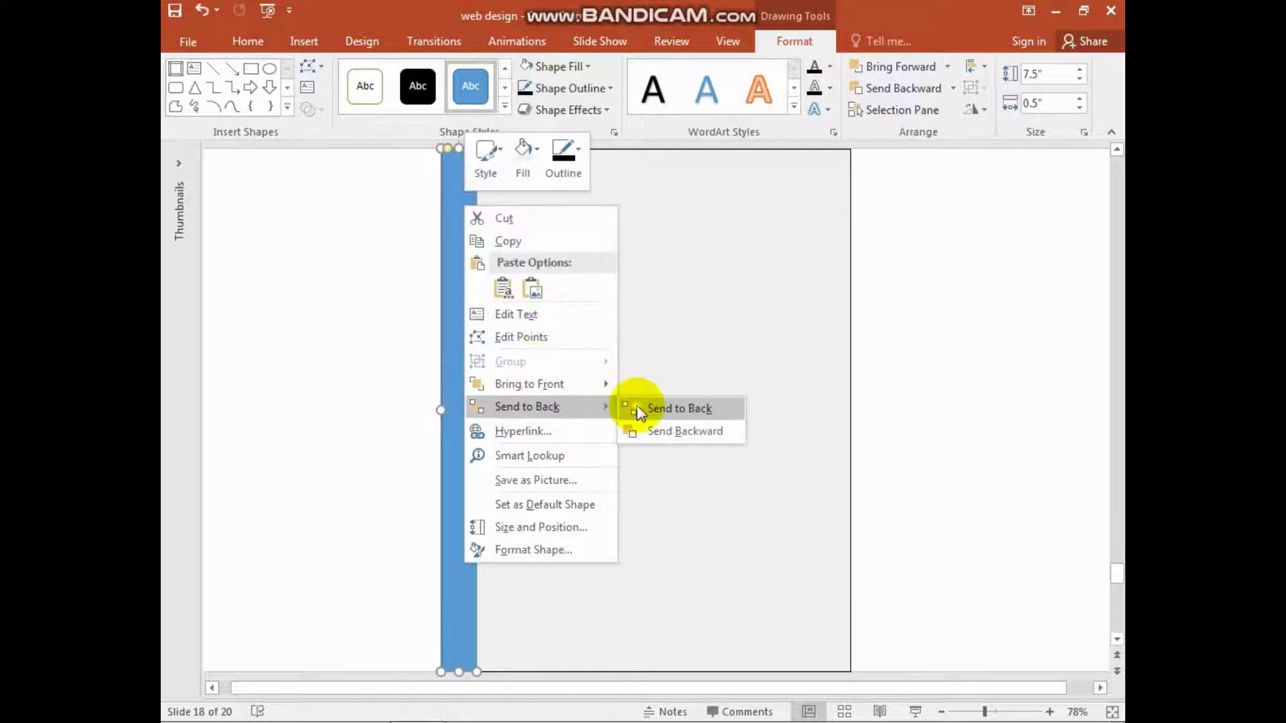
{"action": "left_click", "coordinate": [643, 408]}
{"action": "left_click", "coordinate": [308, 380]}
{"action": "right_click", "coordinate": [454, 328]}
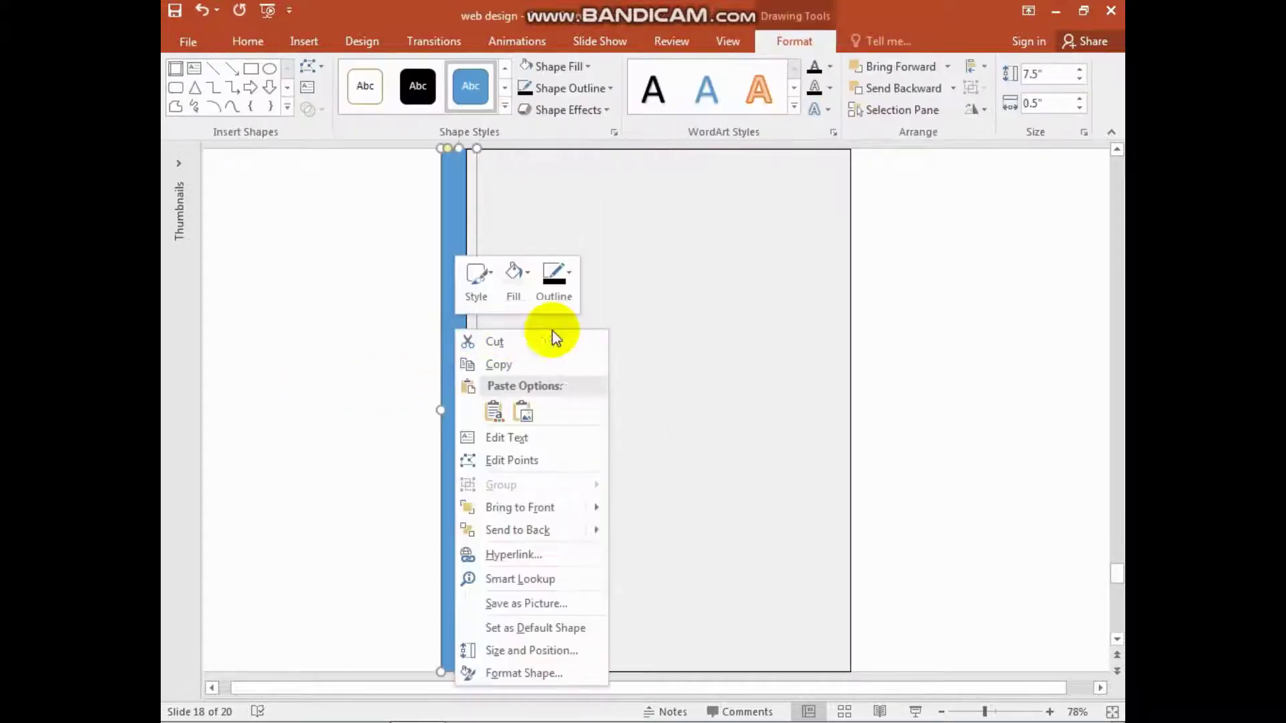
{"action": "left_click", "coordinate": [547, 288]}
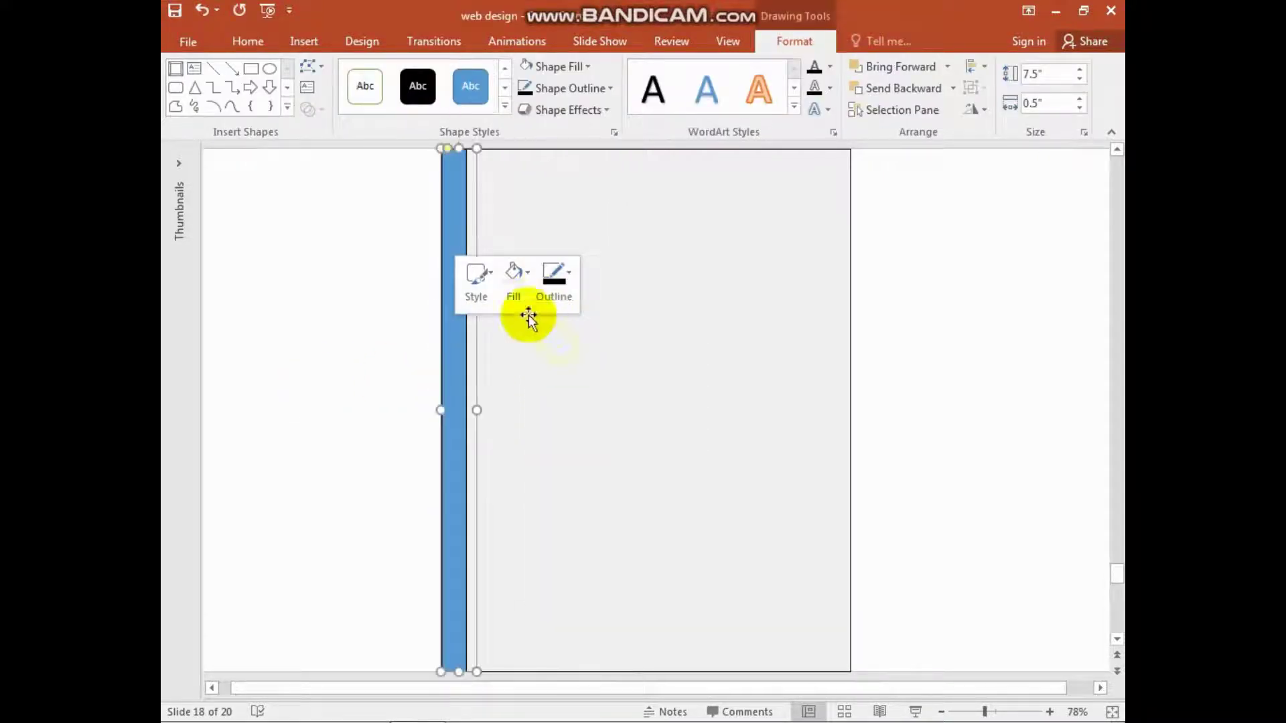
{"action": "left_click", "coordinate": [513, 282]}
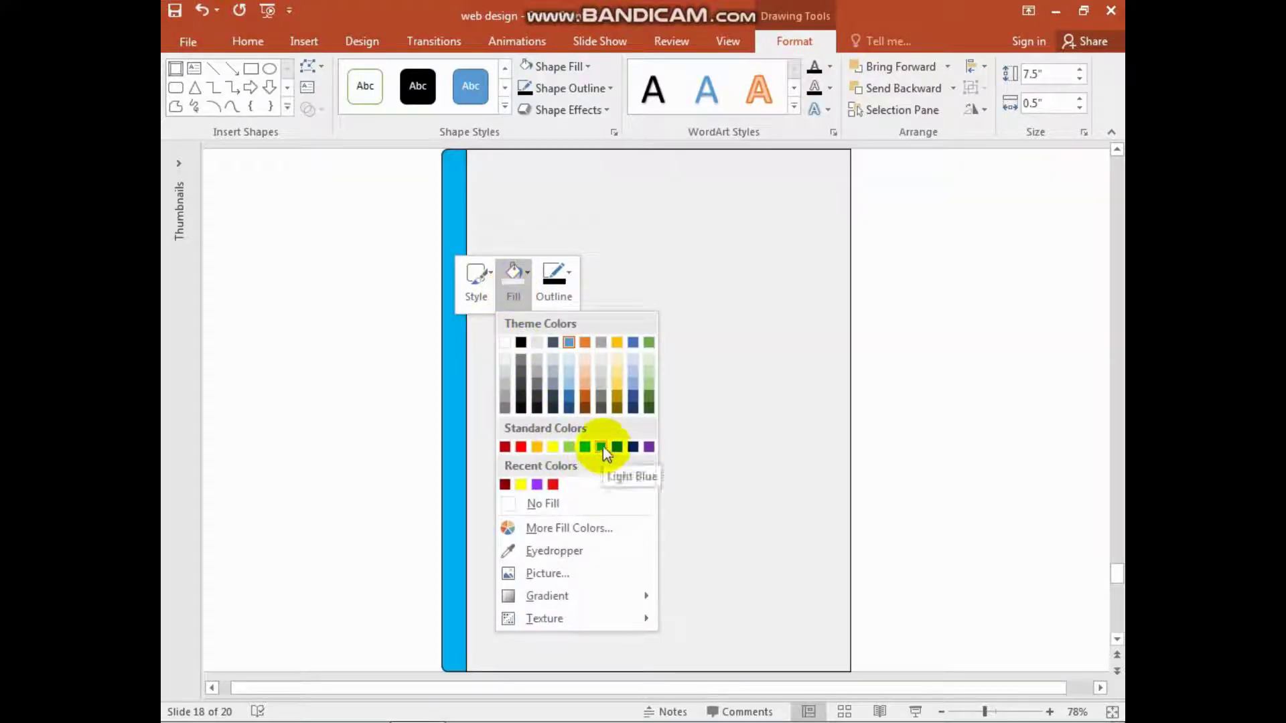
{"action": "left_click", "coordinate": [633, 448]}
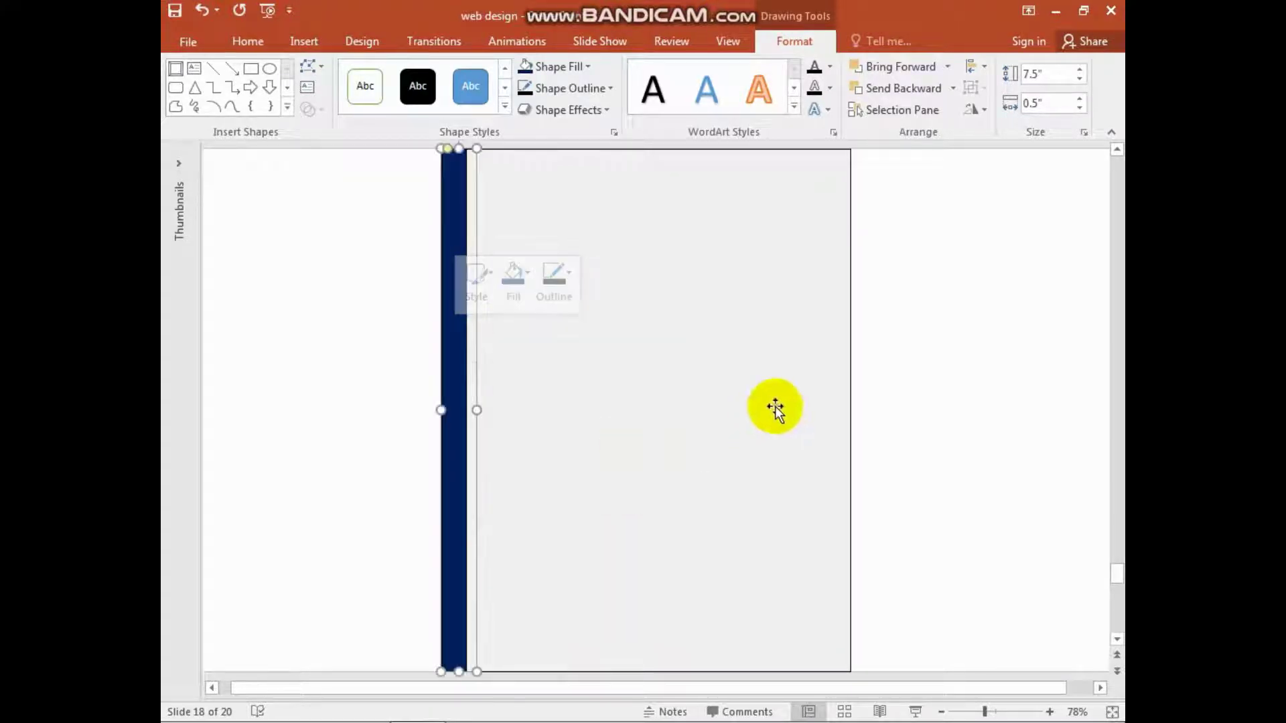
Raise the bar's outline transparency in the Format Shape settings.
{"action": "right_click", "coordinate": [445, 336]}
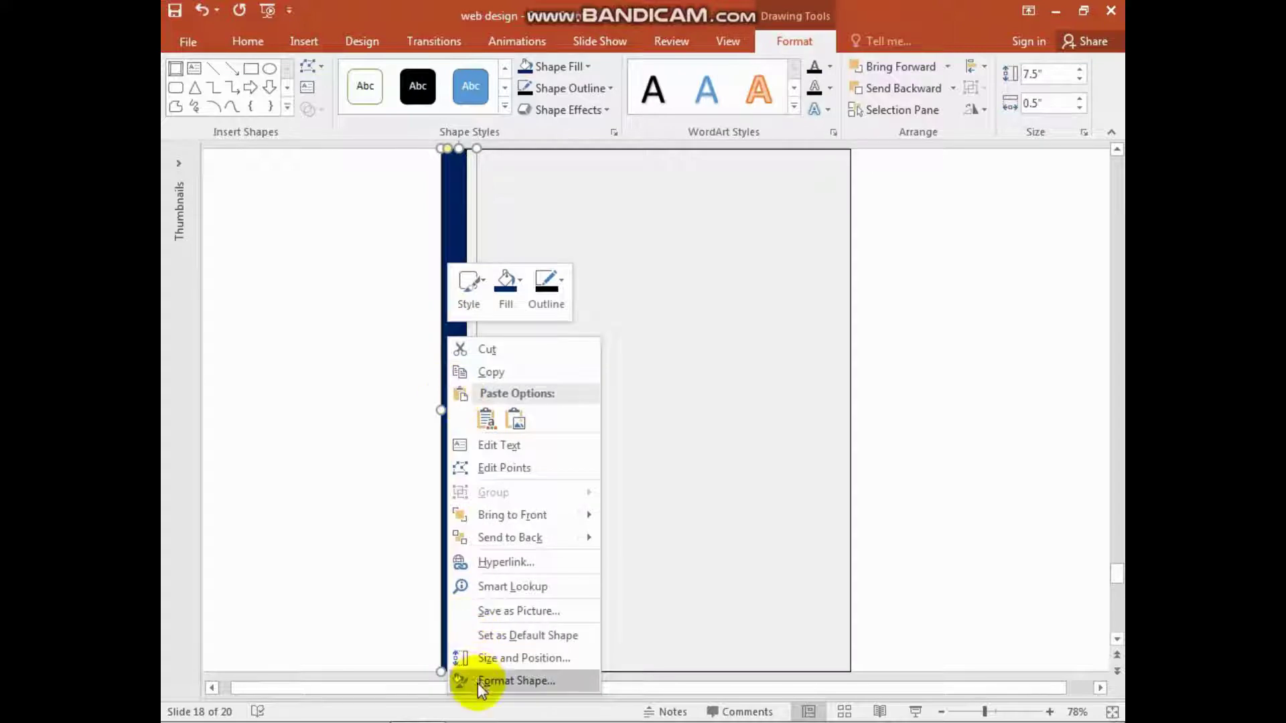
{"action": "left_click", "coordinate": [477, 682]}
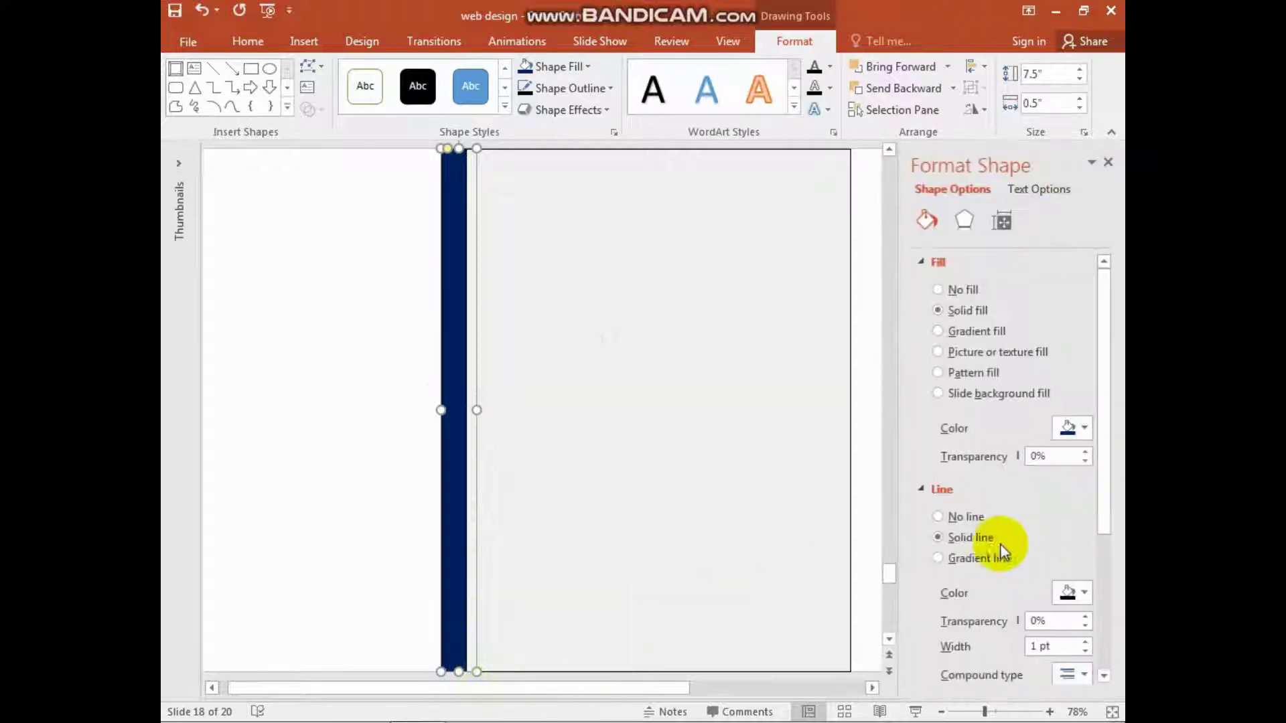
{"action": "left_click", "coordinate": [1085, 617]}
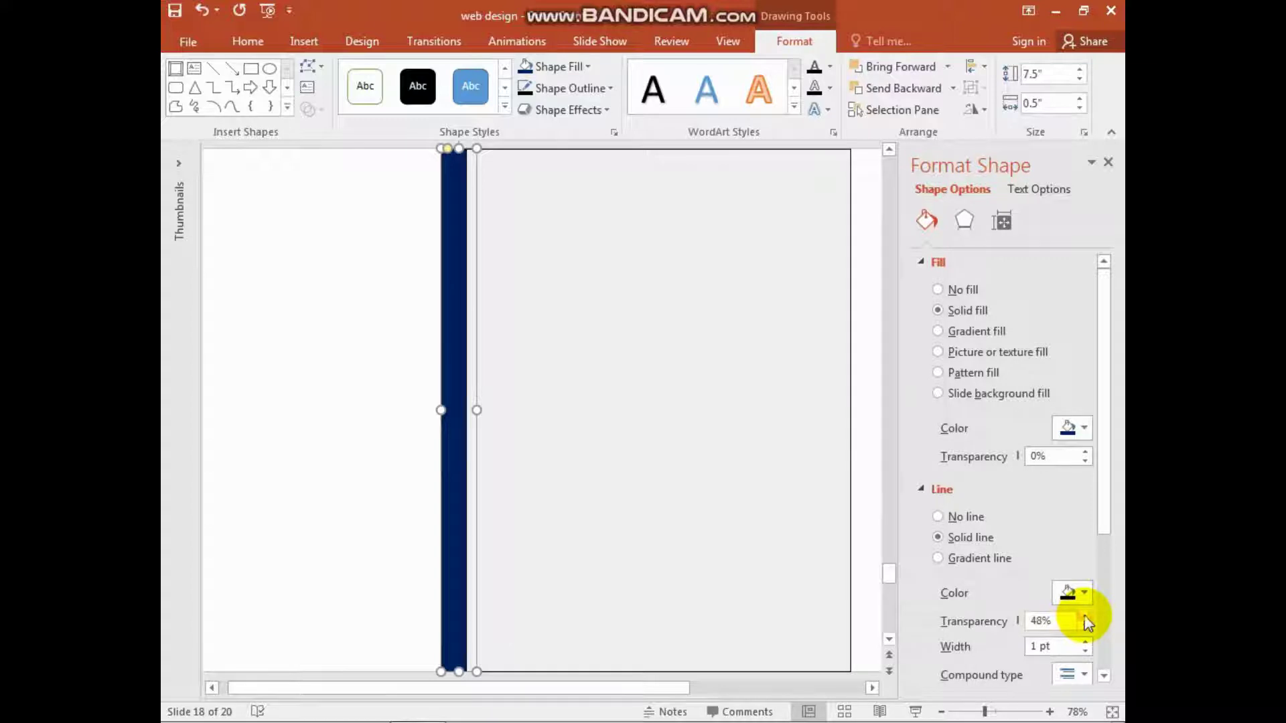
{"action": "left_click", "coordinate": [1085, 617]}
{"action": "left_click", "coordinate": [1109, 162]}
Refill the page rectangle with light grey from the theme colours.
{"action": "left_click", "coordinate": [414, 370]}
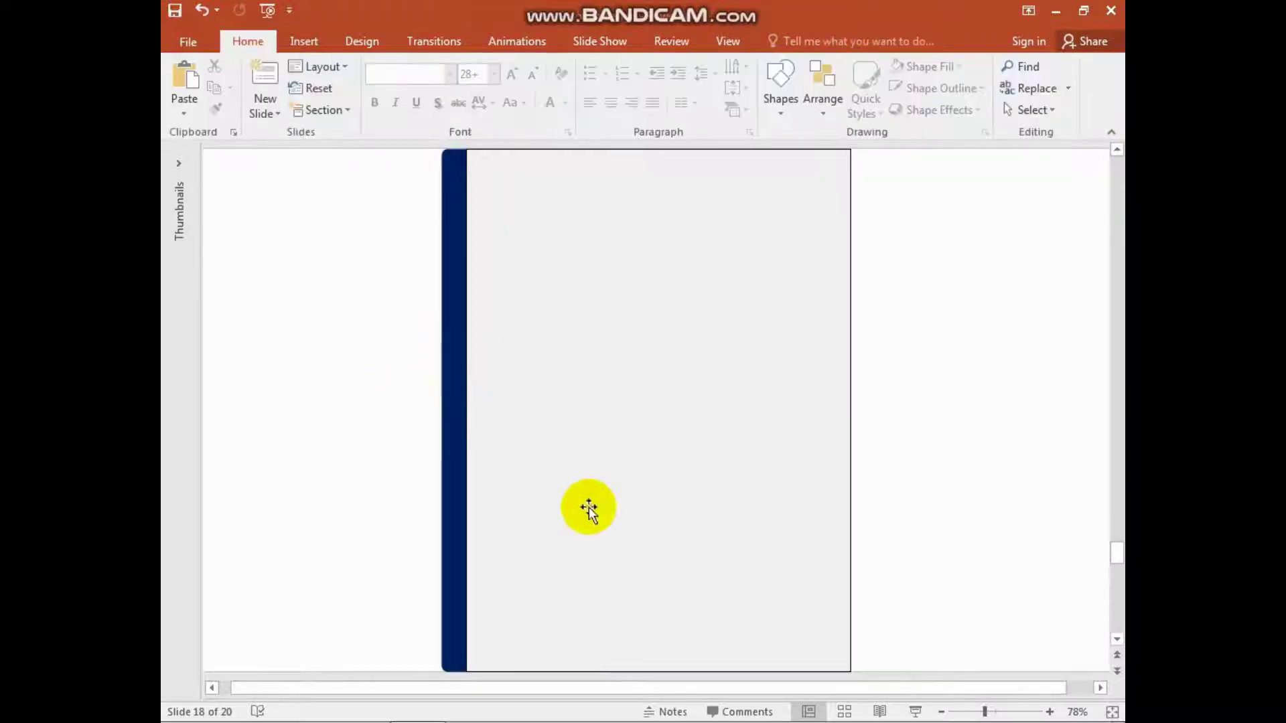
{"action": "right_click", "coordinate": [574, 395]}
{"action": "left_click", "coordinate": [633, 424]}
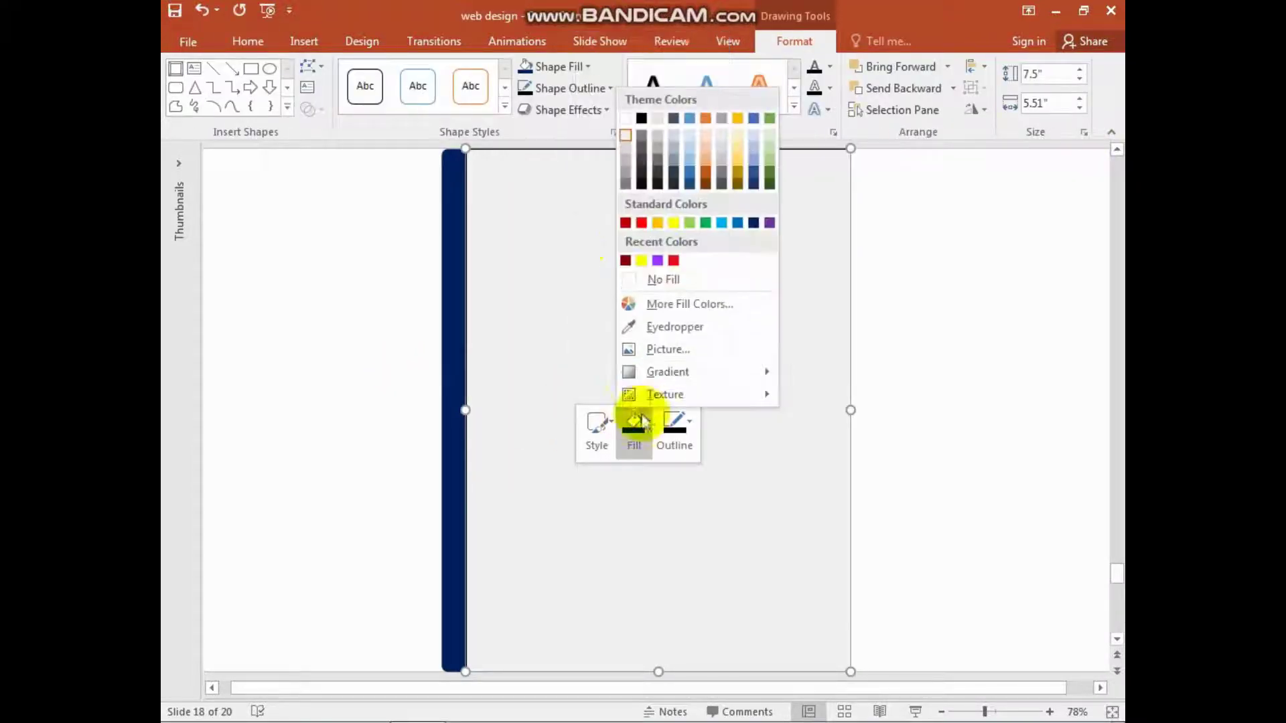
{"action": "left_click", "coordinate": [625, 144]}
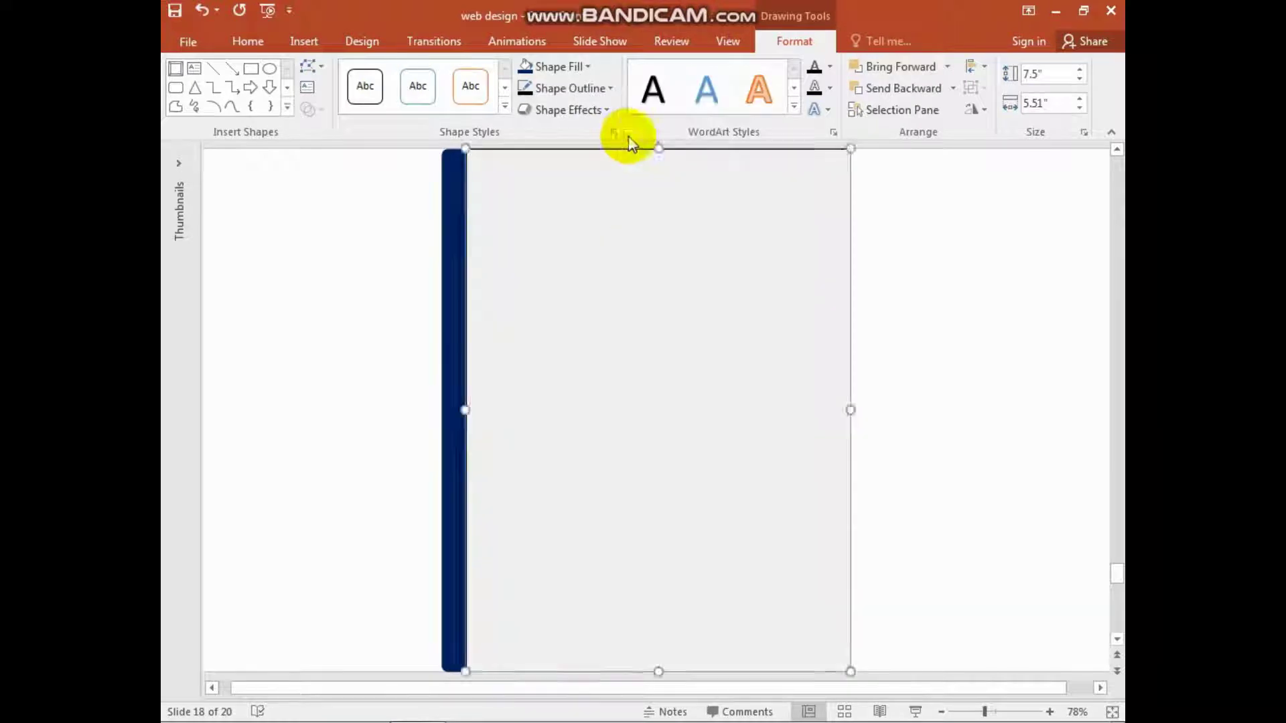
{"action": "left_click", "coordinate": [946, 394]}
Replace the page's red border with a thin black outline.
{"action": "right_click", "coordinate": [762, 377]}
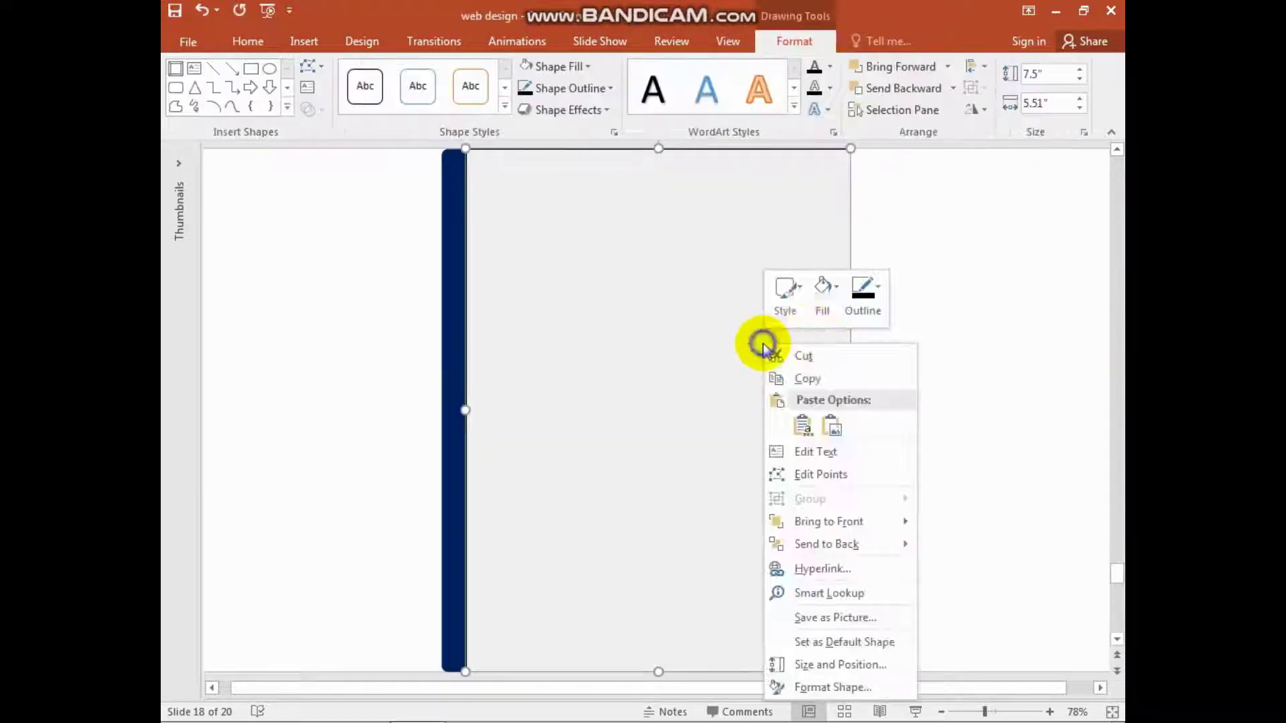
{"action": "left_click", "coordinate": [867, 317]}
{"action": "left_click", "coordinate": [918, 392]}
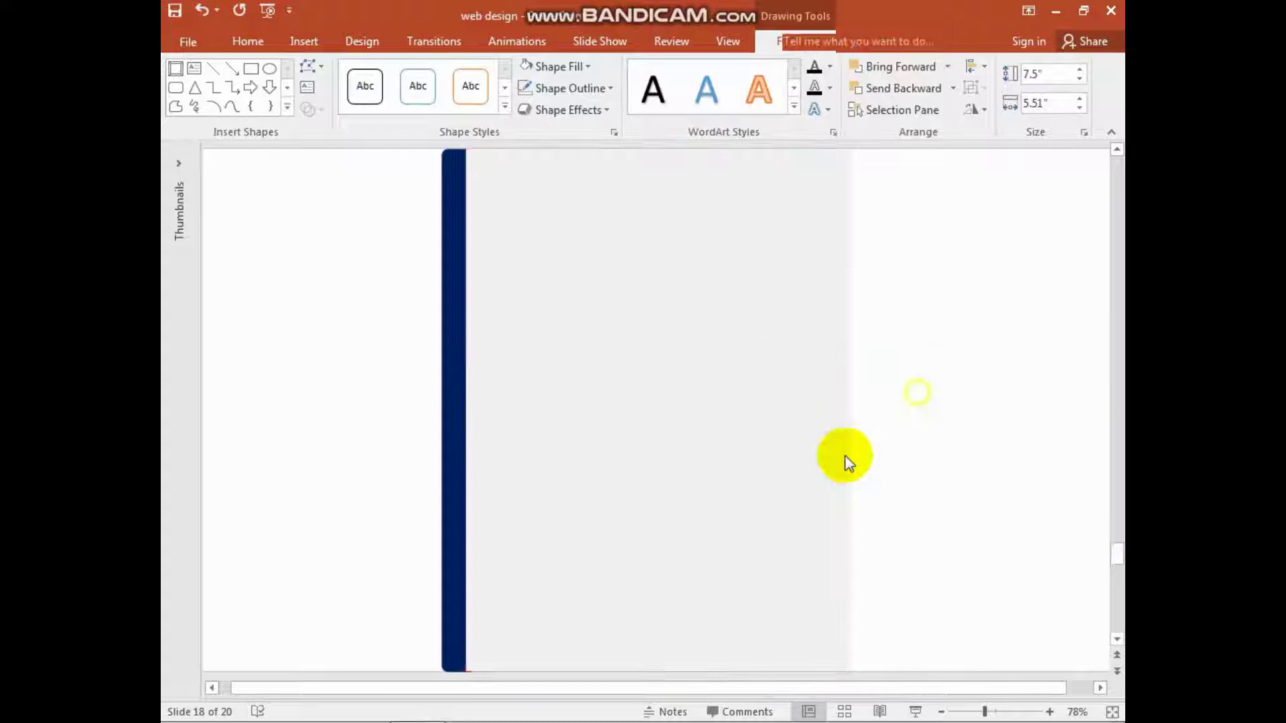
{"action": "right_click", "coordinate": [815, 310]}
{"action": "left_click", "coordinate": [895, 287]}
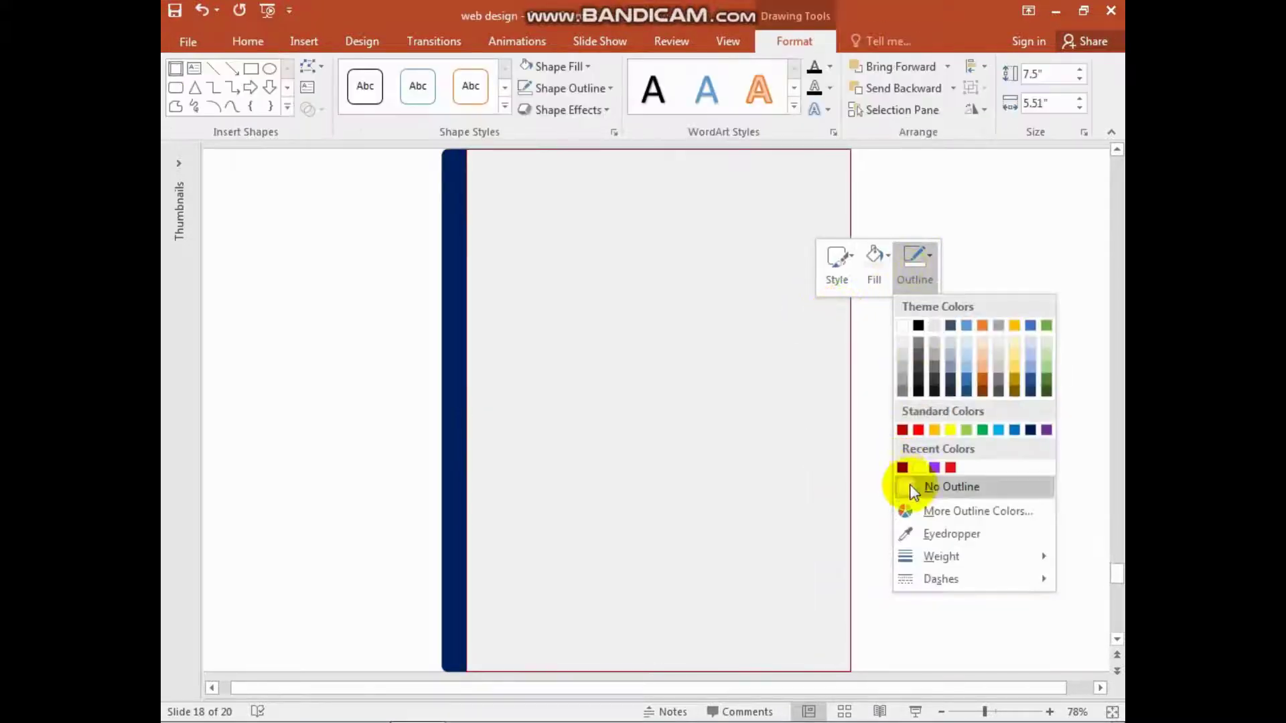
{"action": "left_click", "coordinate": [913, 485]}
{"action": "right_click", "coordinate": [741, 356]}
{"action": "left_click", "coordinate": [842, 328]}
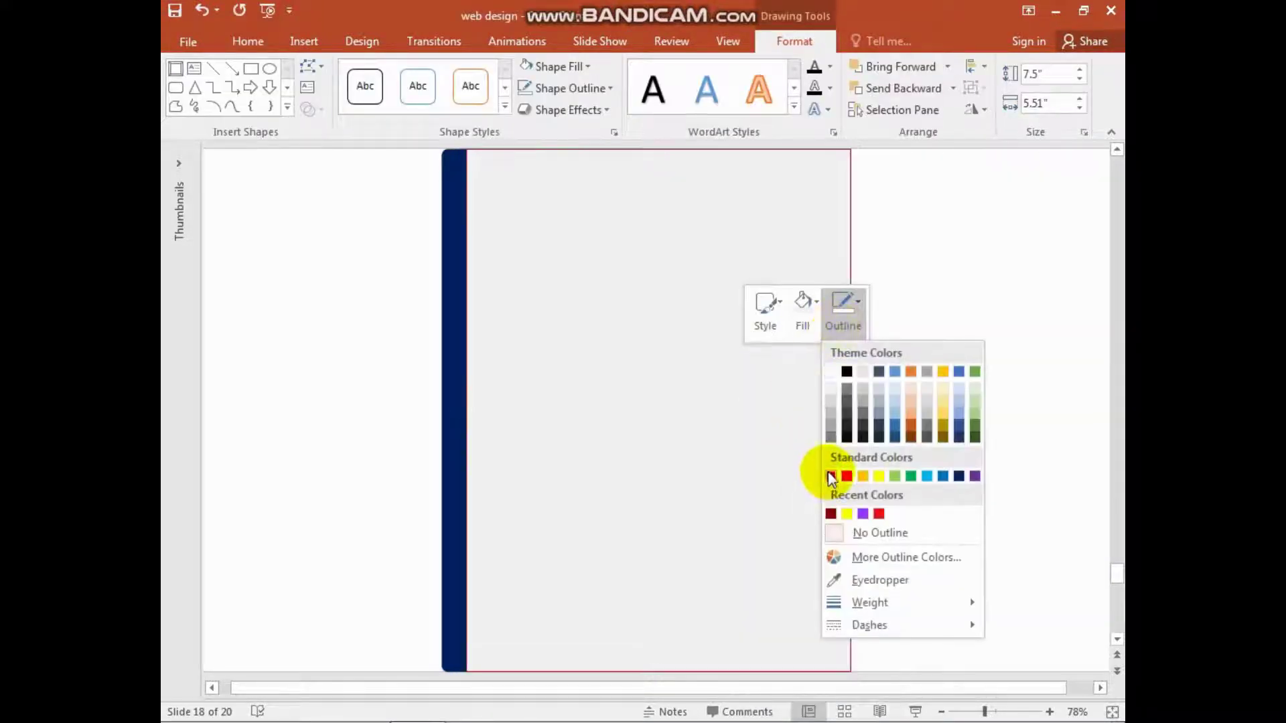
{"action": "left_click", "coordinate": [833, 474]}
{"action": "left_click", "coordinate": [918, 359]}
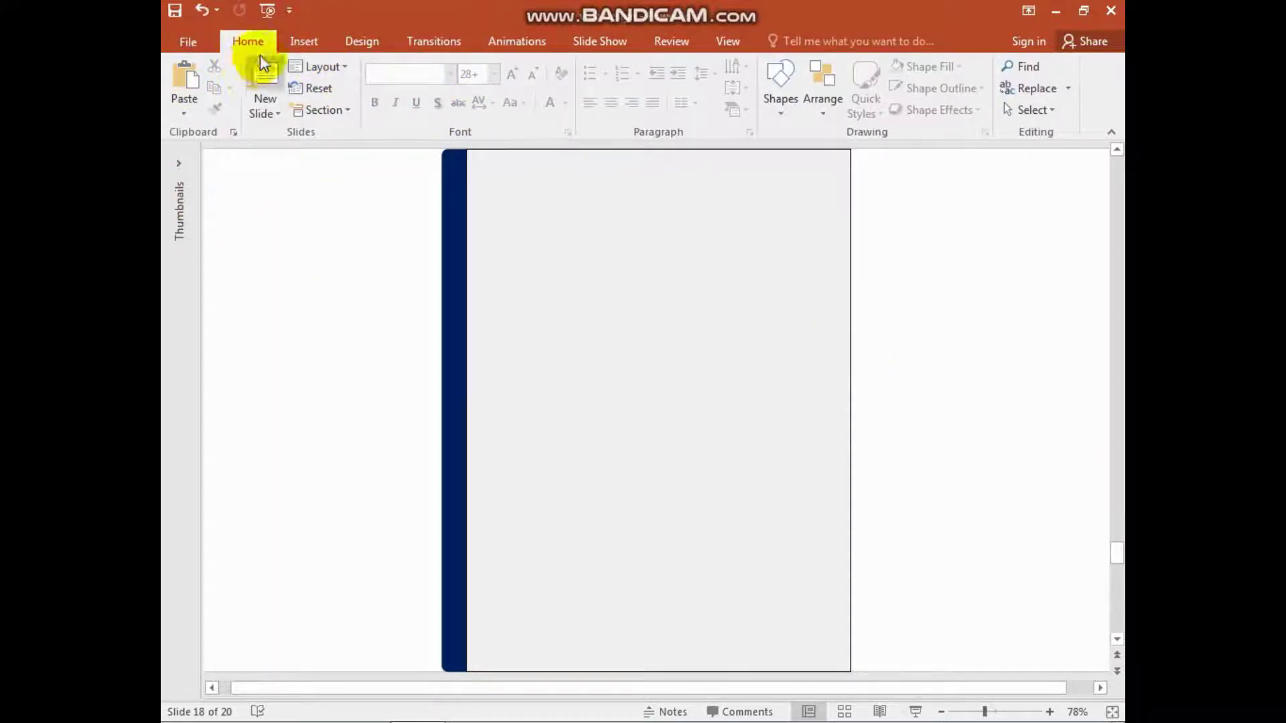
{"action": "left_click", "coordinate": [304, 41]}
Add a text box reading 'THE' in italic Aparajita font.
{"action": "left_click", "coordinate": [726, 101]}
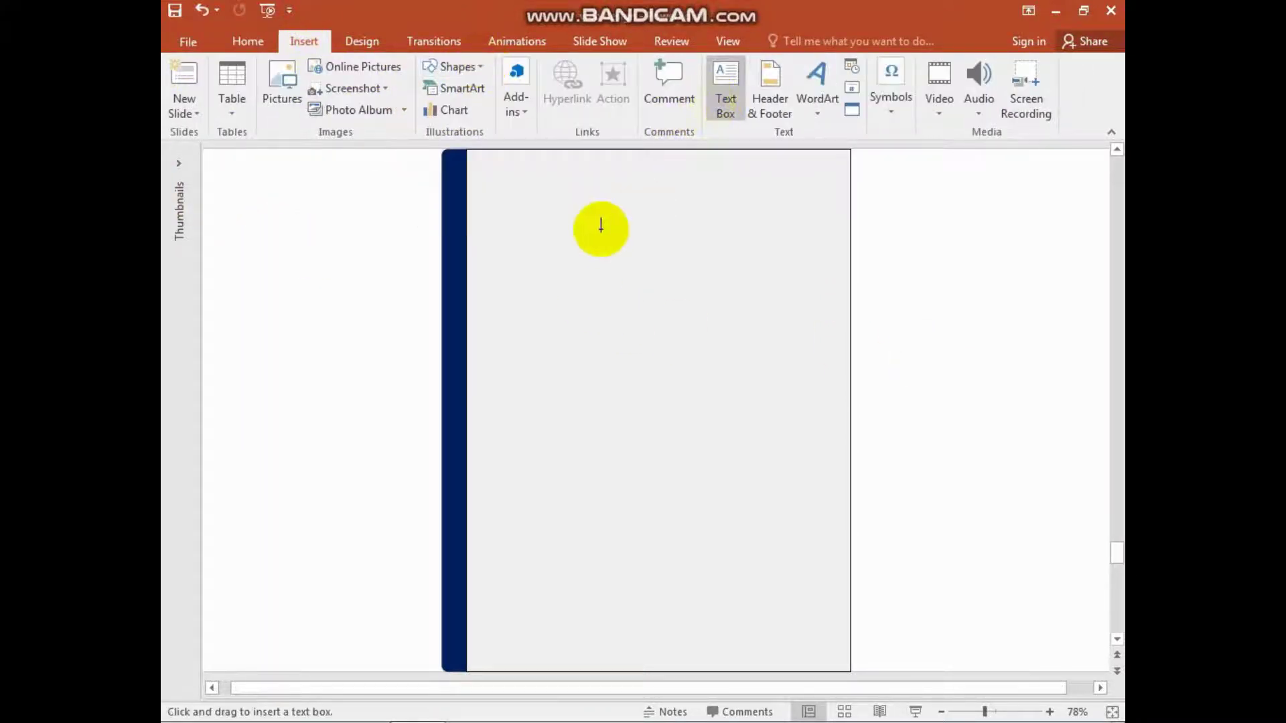
{"action": "left_click", "coordinate": [600, 231]}
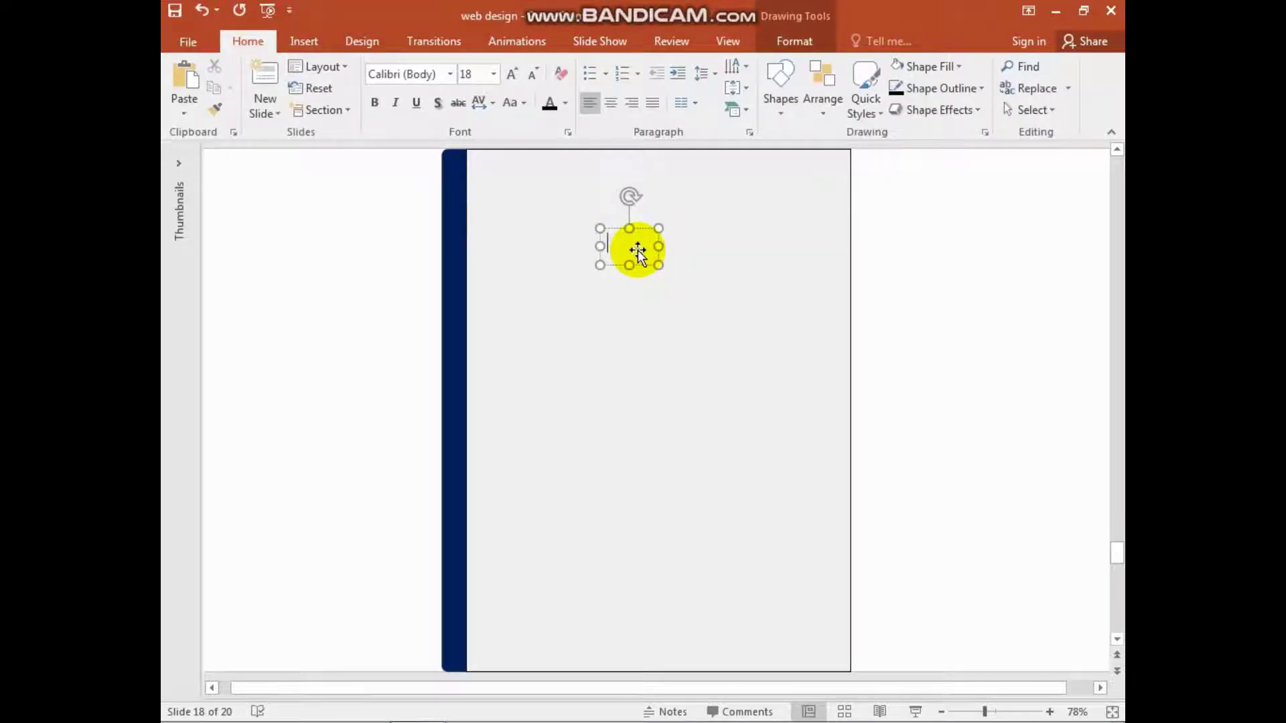
{"action": "type", "text": "THE"}
{"action": "left_click", "coordinate": [624, 248]}
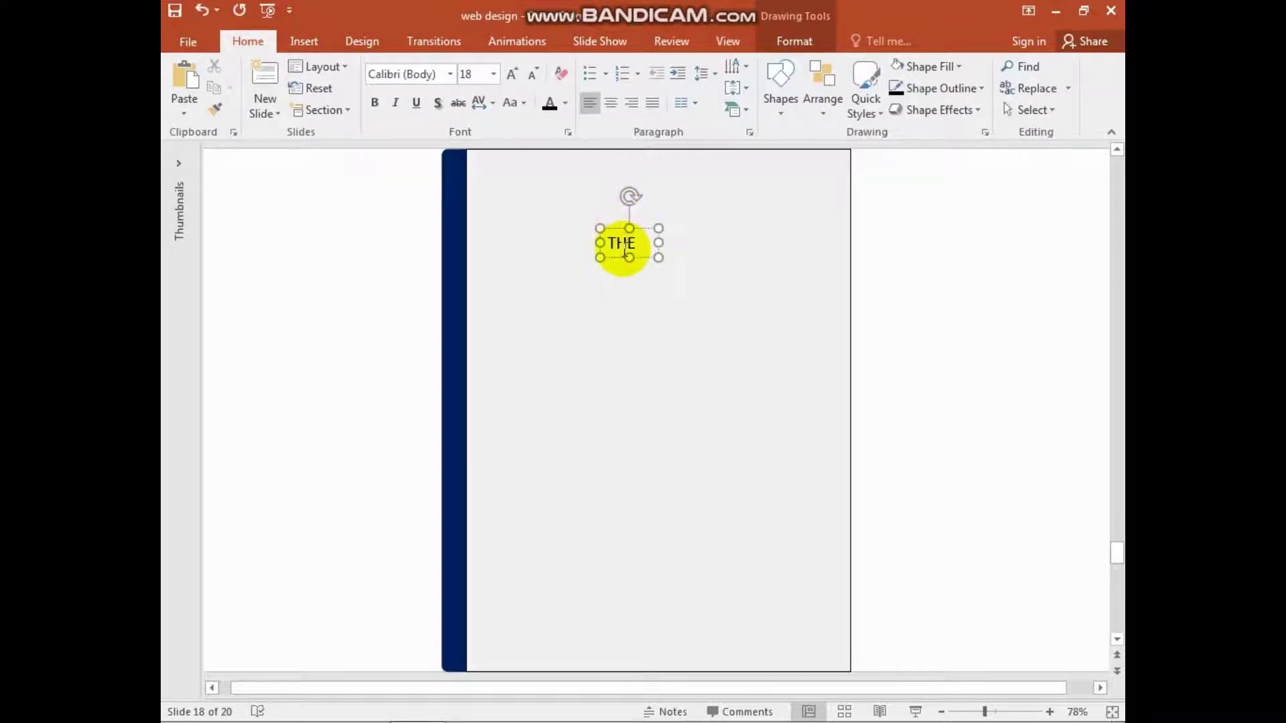
{"action": "right_click", "coordinate": [624, 246]}
{"action": "left_click", "coordinate": [679, 192]}
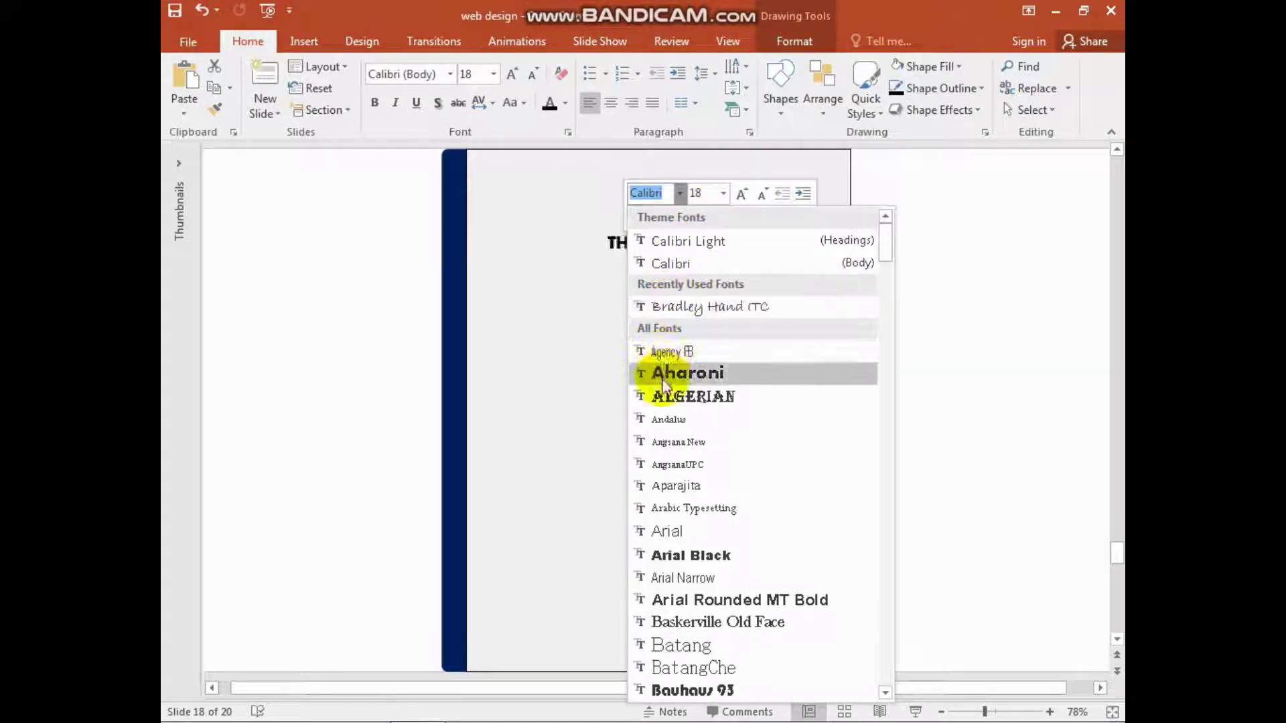
{"action": "left_click", "coordinate": [663, 489]}
{"action": "left_click", "coordinate": [657, 216]}
{"action": "left_click", "coordinate": [675, 293]}
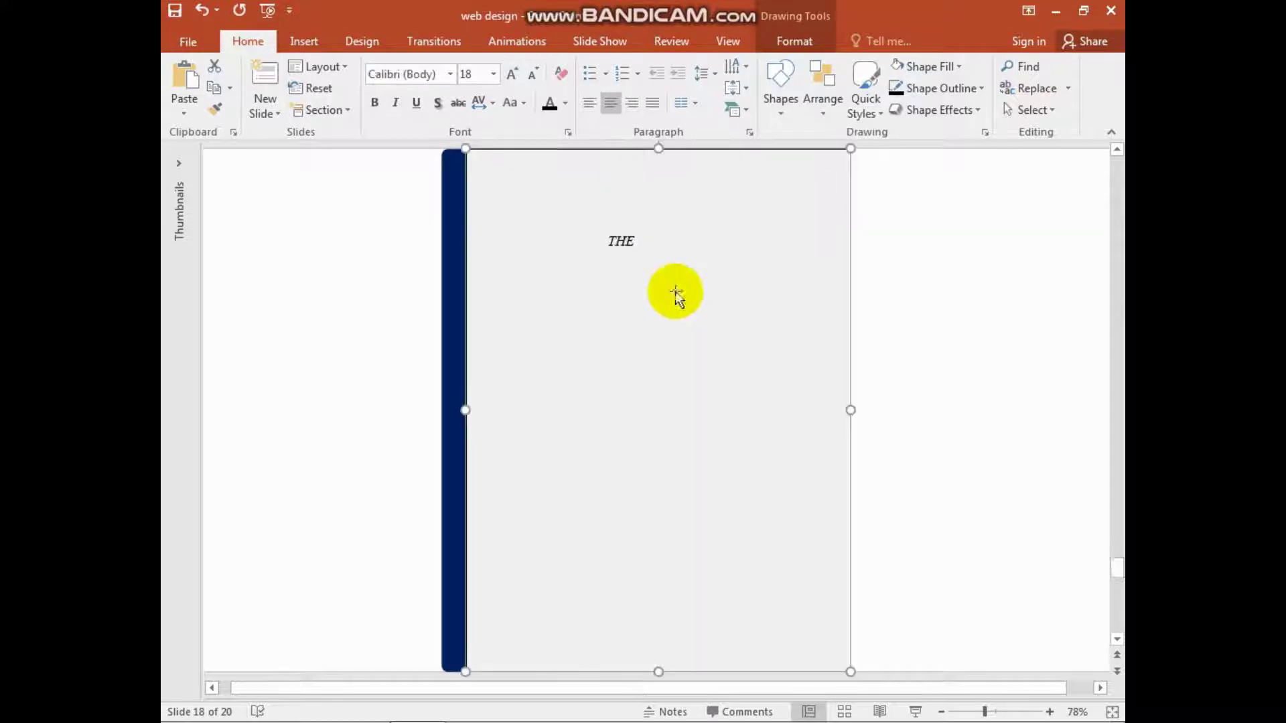
Set 'THE' to 24 pt and move it to the top centre of the page.
{"action": "left_click", "coordinate": [637, 235]}
{"action": "double_click", "coordinate": [637, 236]}
{"action": "right_click", "coordinate": [637, 241]}
{"action": "left_click", "coordinate": [734, 189]}
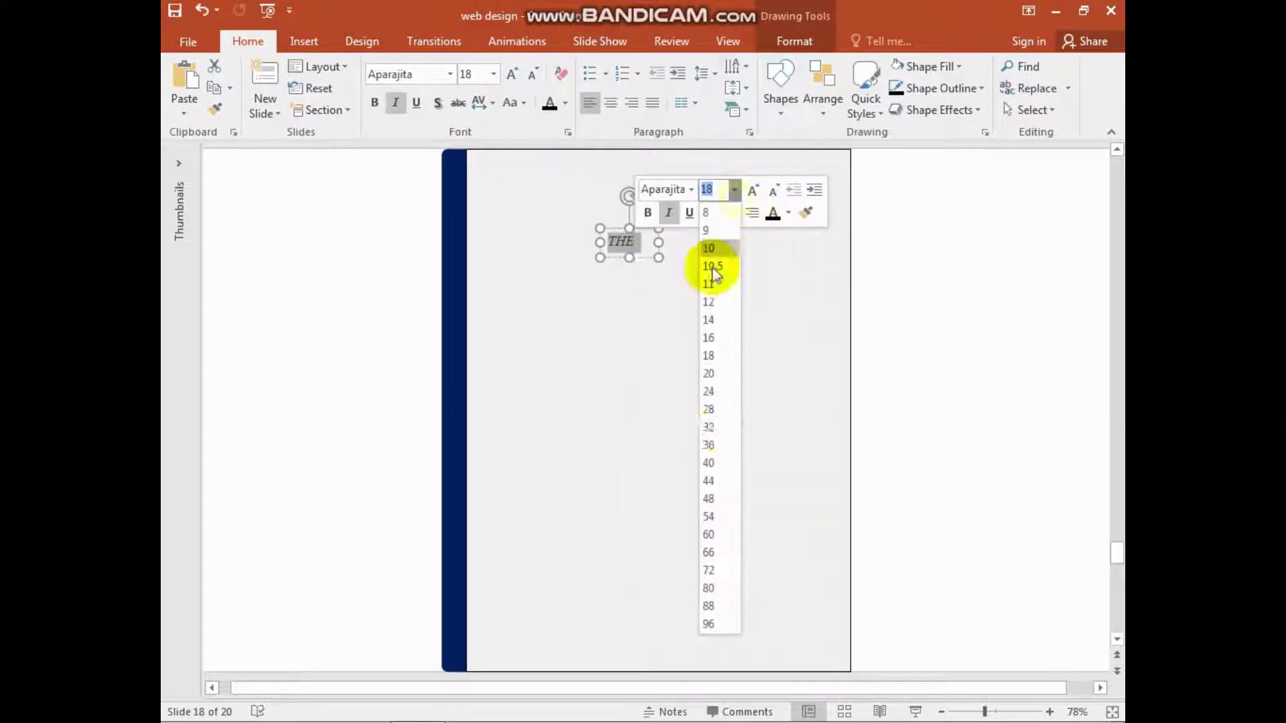
{"action": "left_click", "coordinate": [709, 391]}
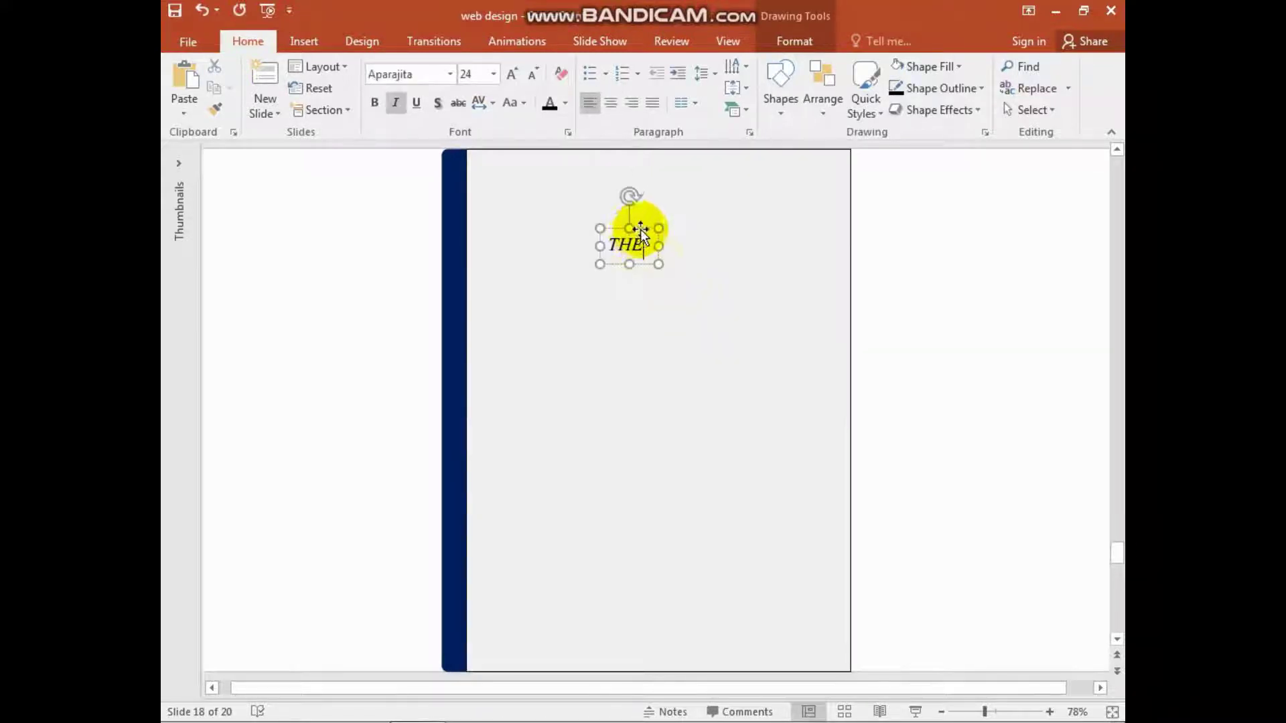
{"action": "mouse_move", "coordinate": [637, 230]}
{"action": "left_mouse_down"}
{"action": "mouse_move", "coordinate": [574, 173]}
{"action": "mouse_move", "coordinate": [624, 160]}
{"action": "left_mouse_up"}
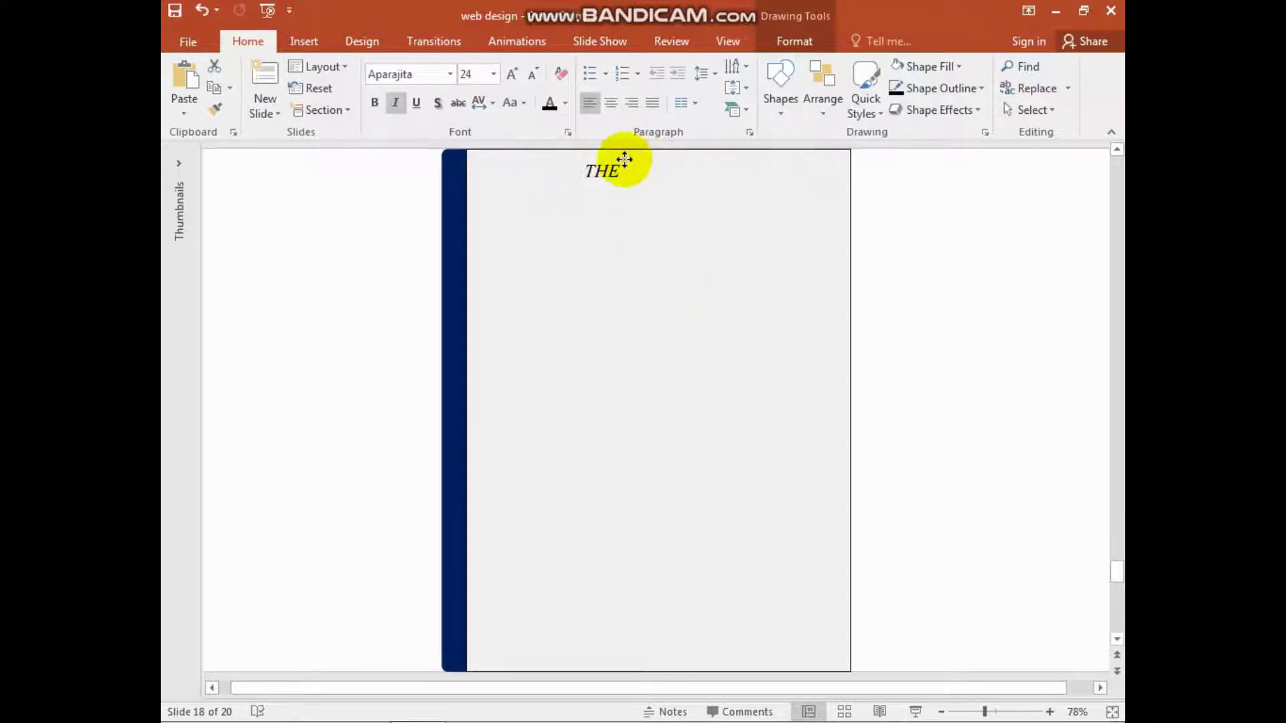
{"action": "left_click", "coordinate": [619, 196]}
{"action": "left_click", "coordinate": [614, 164]}
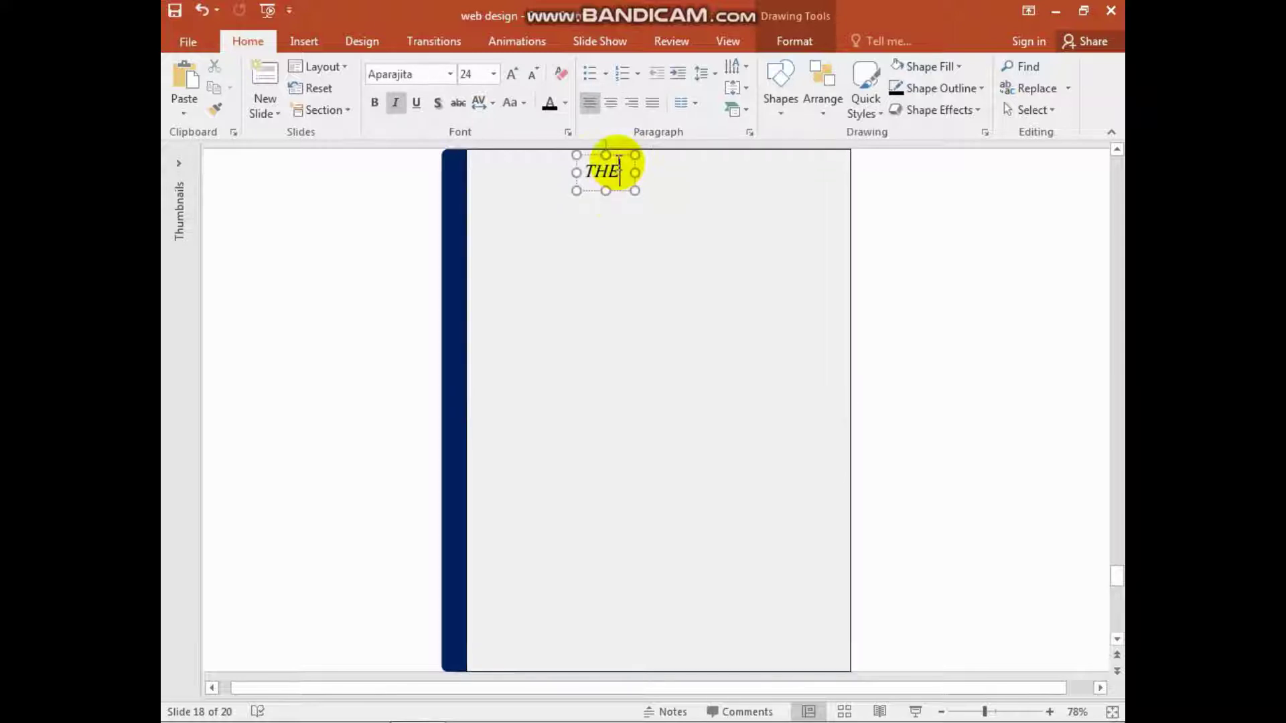
Copy the THE box lower down and type a new word into it.
{"action": "left_click_drag", "start_coordinate": [620, 153], "coordinate": [623, 266]}
{"action": "double_click", "coordinate": [621, 268]}
{"action": "key", "text": "BackSpace"}
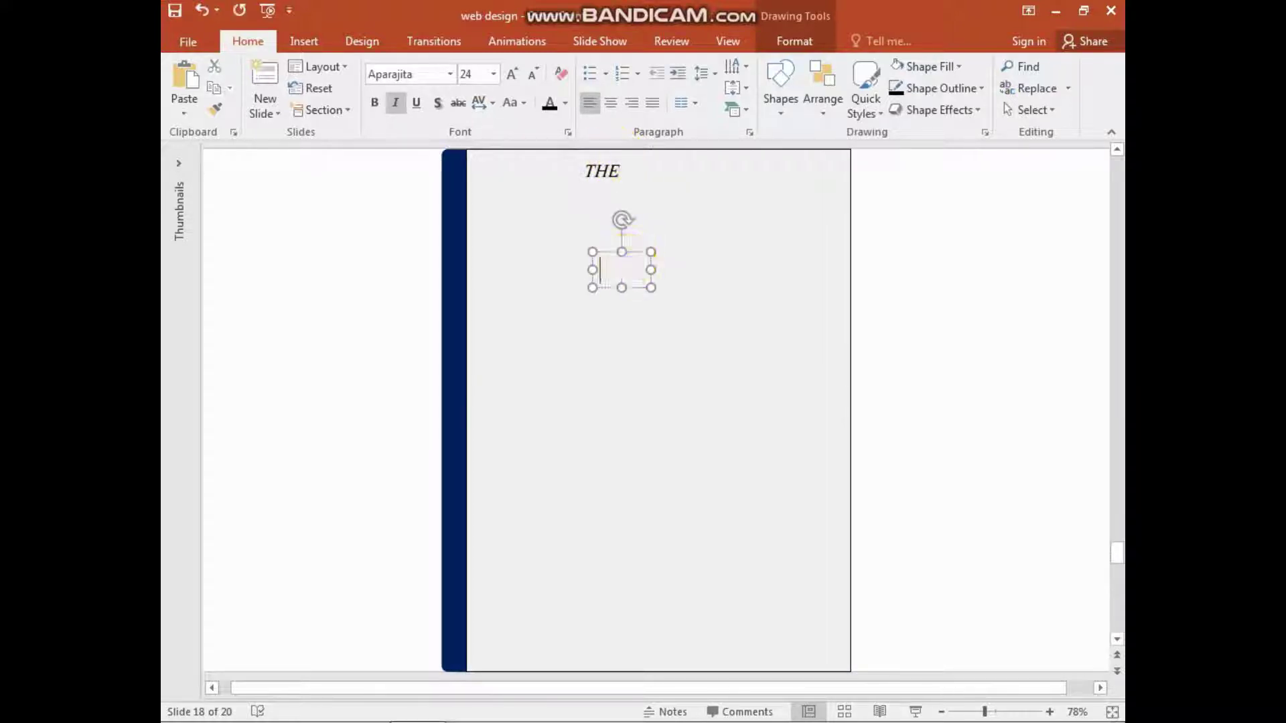
{"action": "type", "text": "F"}
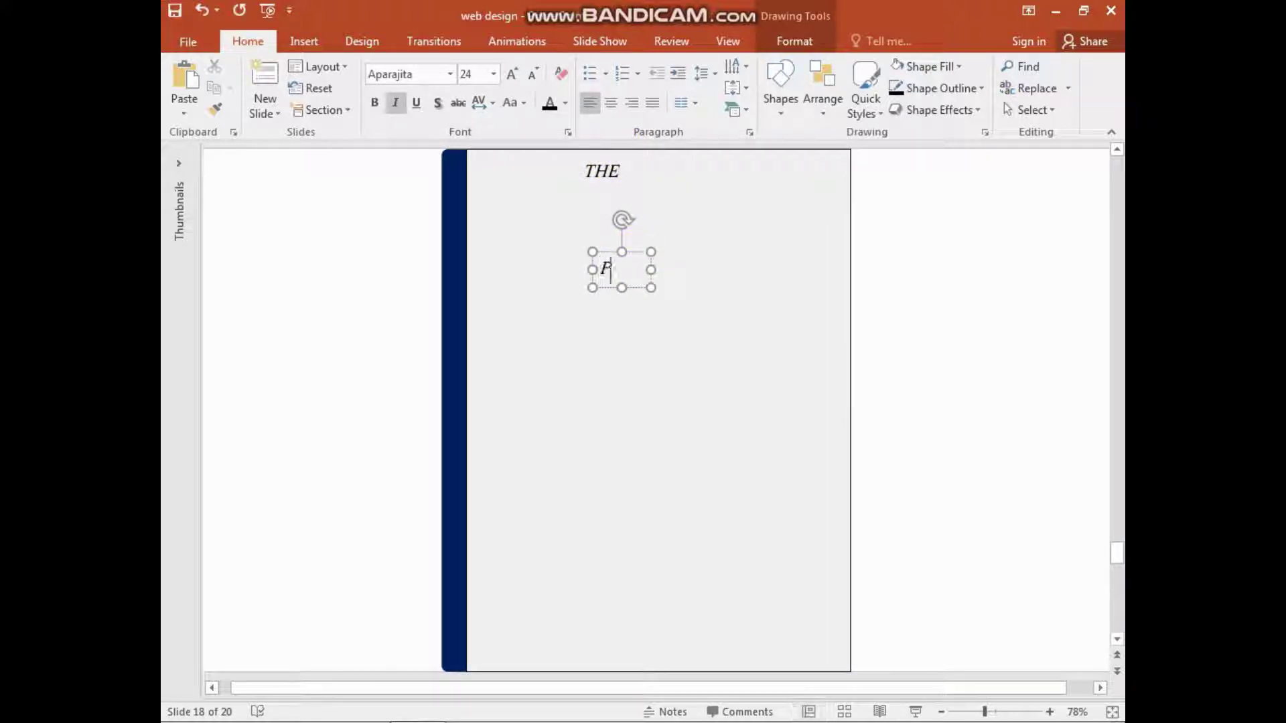
{"action": "type", "text": "ocholo"}
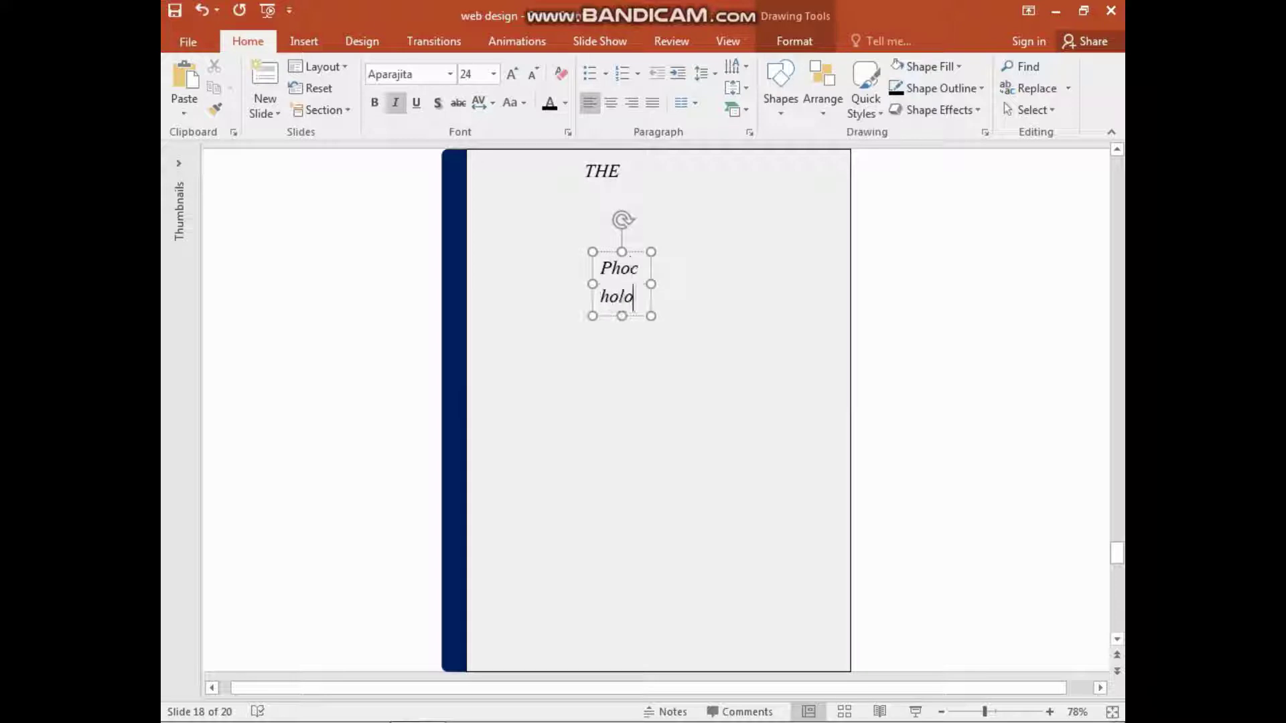
{"action": "type", "text": "gy"}
{"action": "left_click_drag", "start_coordinate": [651, 295], "coordinate": [707, 297]}
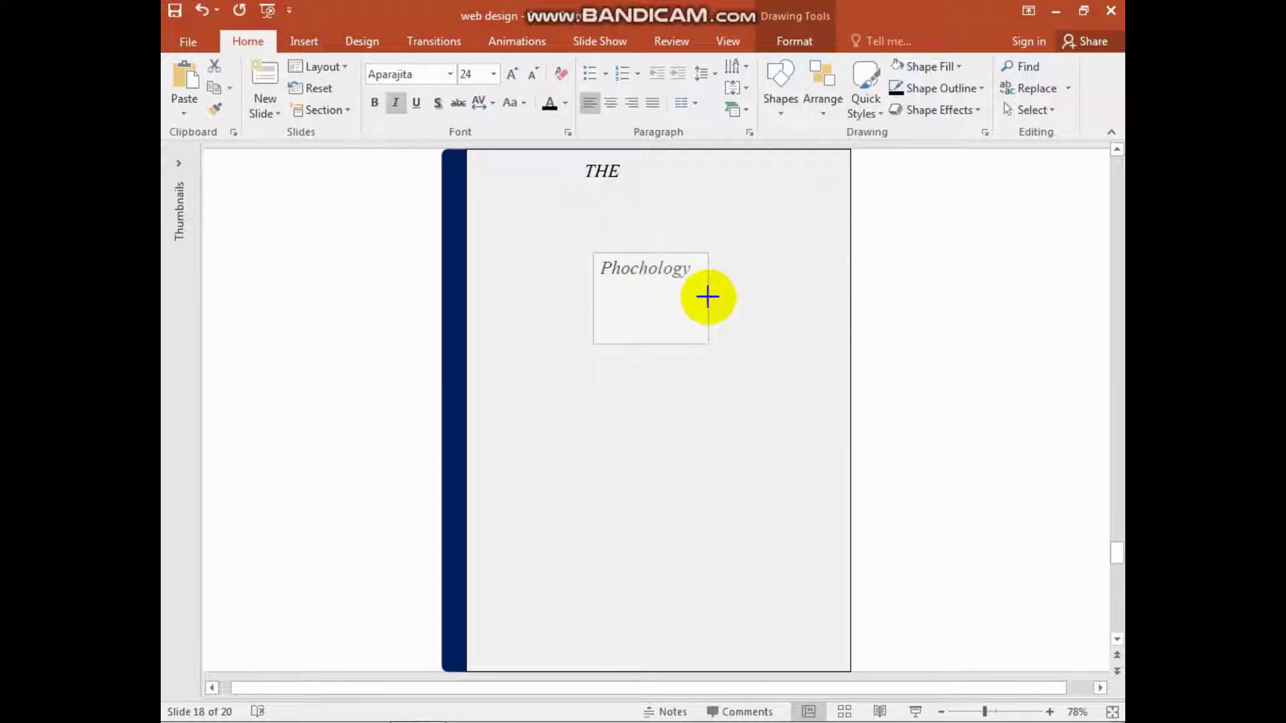
Correct the word's spelling to 'Phycology' using the spelling suggestions.
{"action": "left_click", "coordinate": [636, 271]}
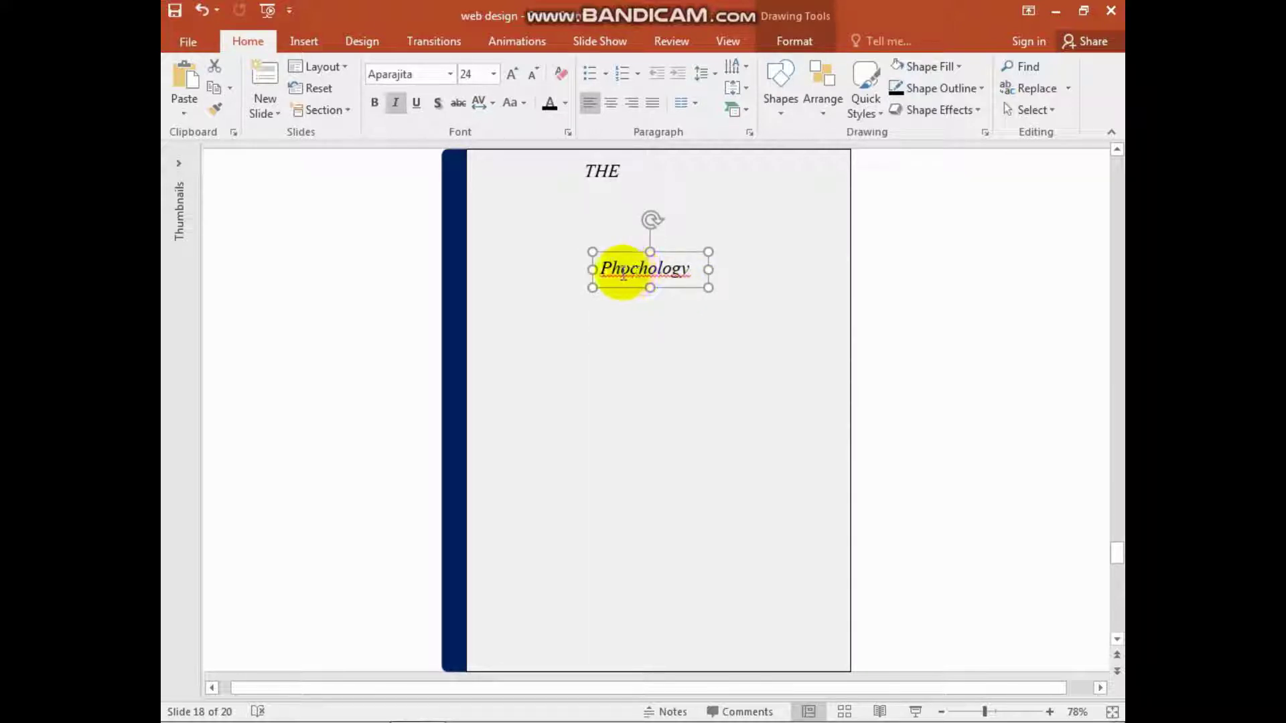
{"action": "key", "text": "BackSpace"}
{"action": "type", "text": "y"}
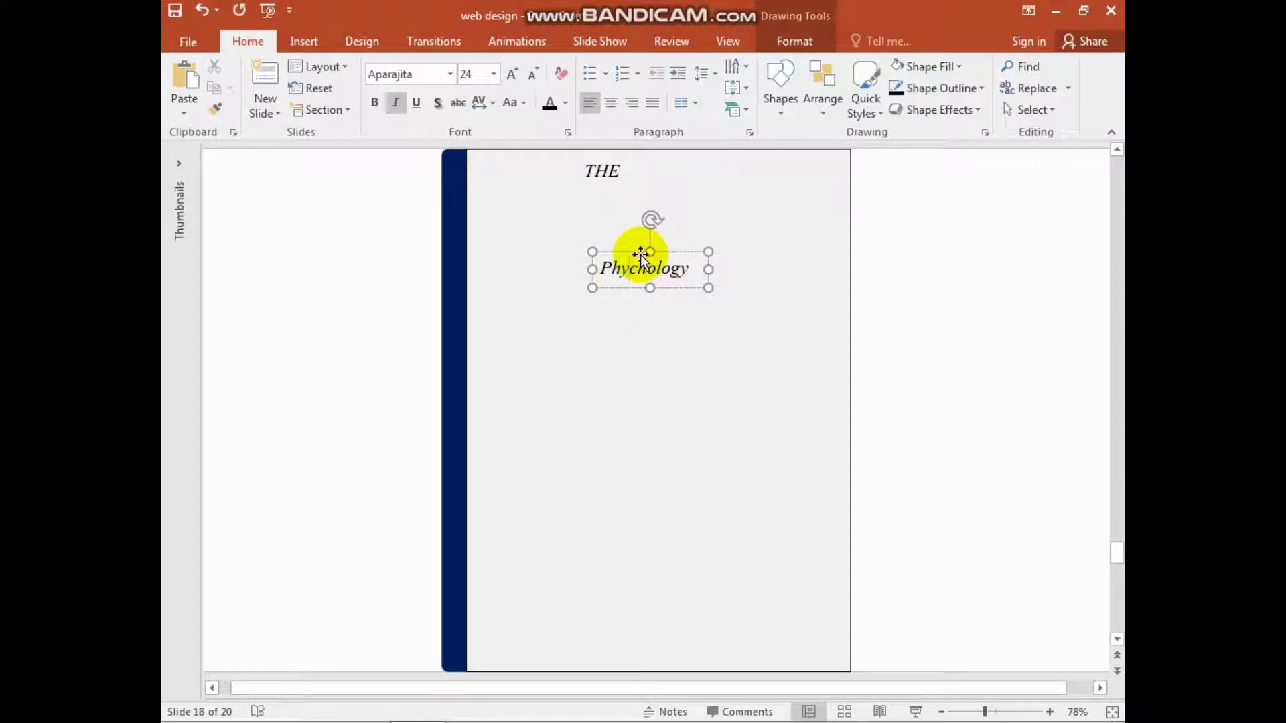
{"action": "right_click", "coordinate": [653, 273]}
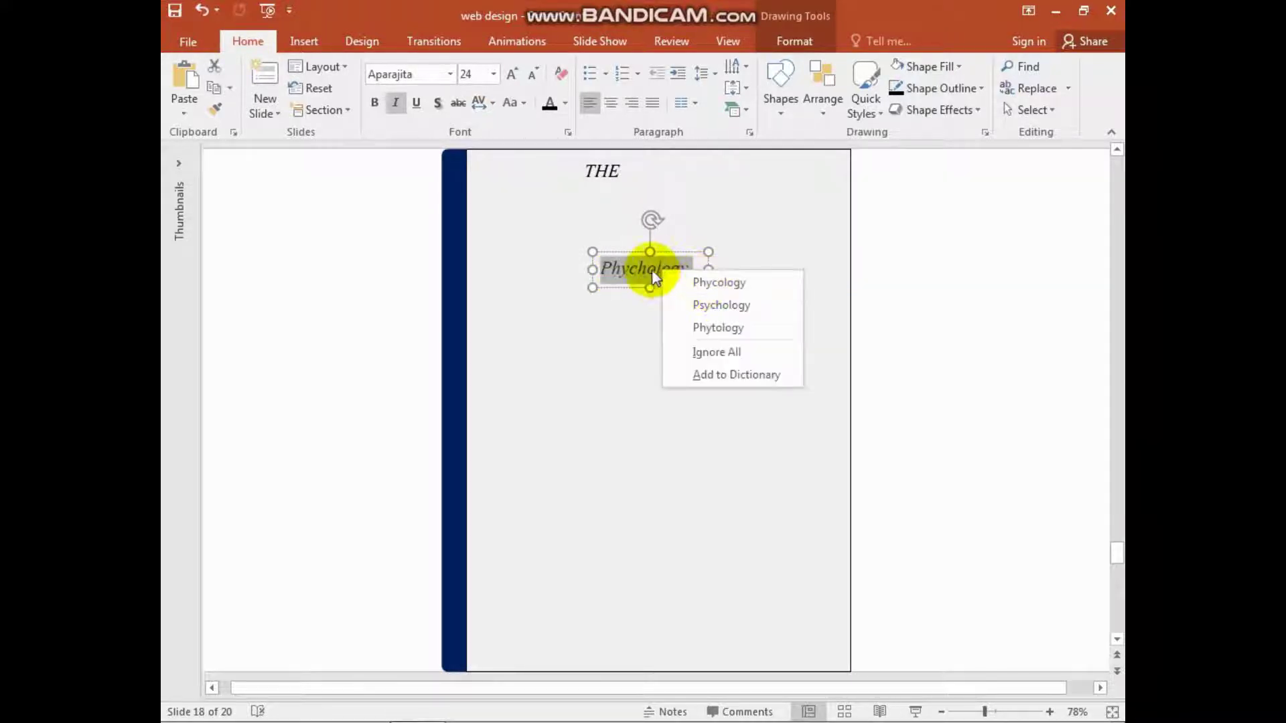
{"action": "right_click", "coordinate": [633, 268]}
{"action": "left_click", "coordinate": [643, 271]}
{"action": "right_click", "coordinate": [646, 276]}
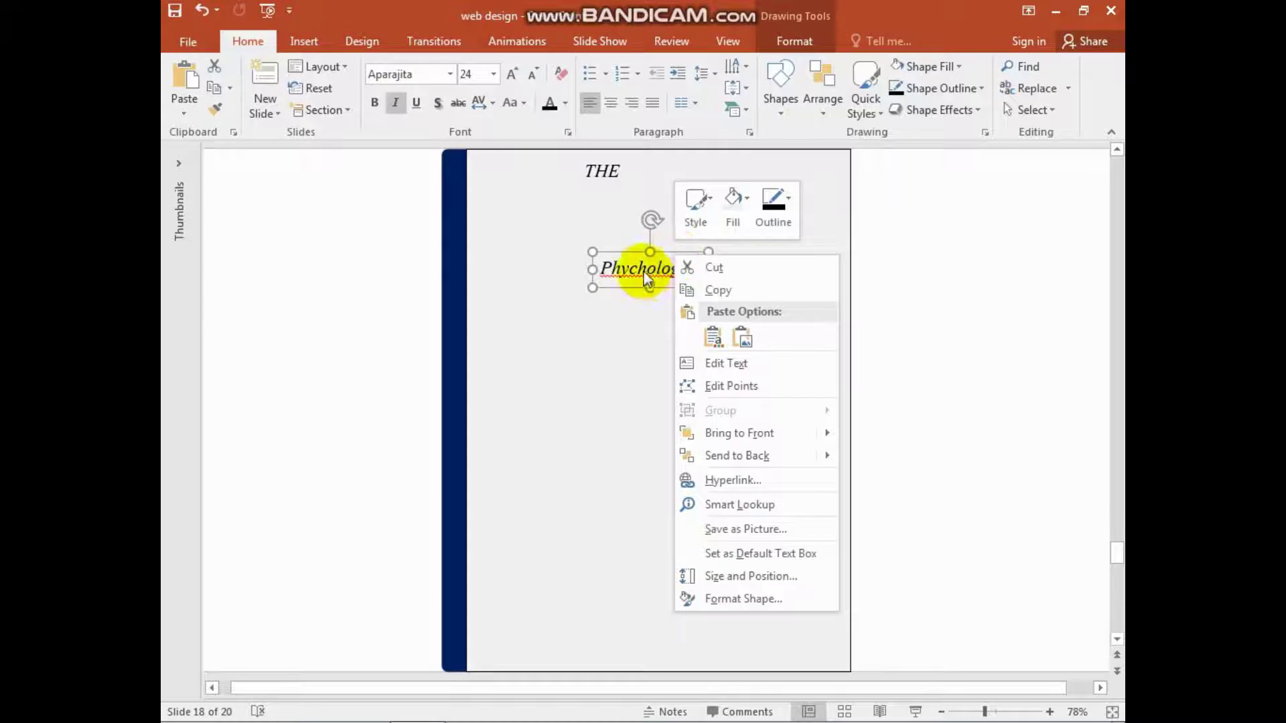
{"action": "left_click", "coordinate": [630, 304]}
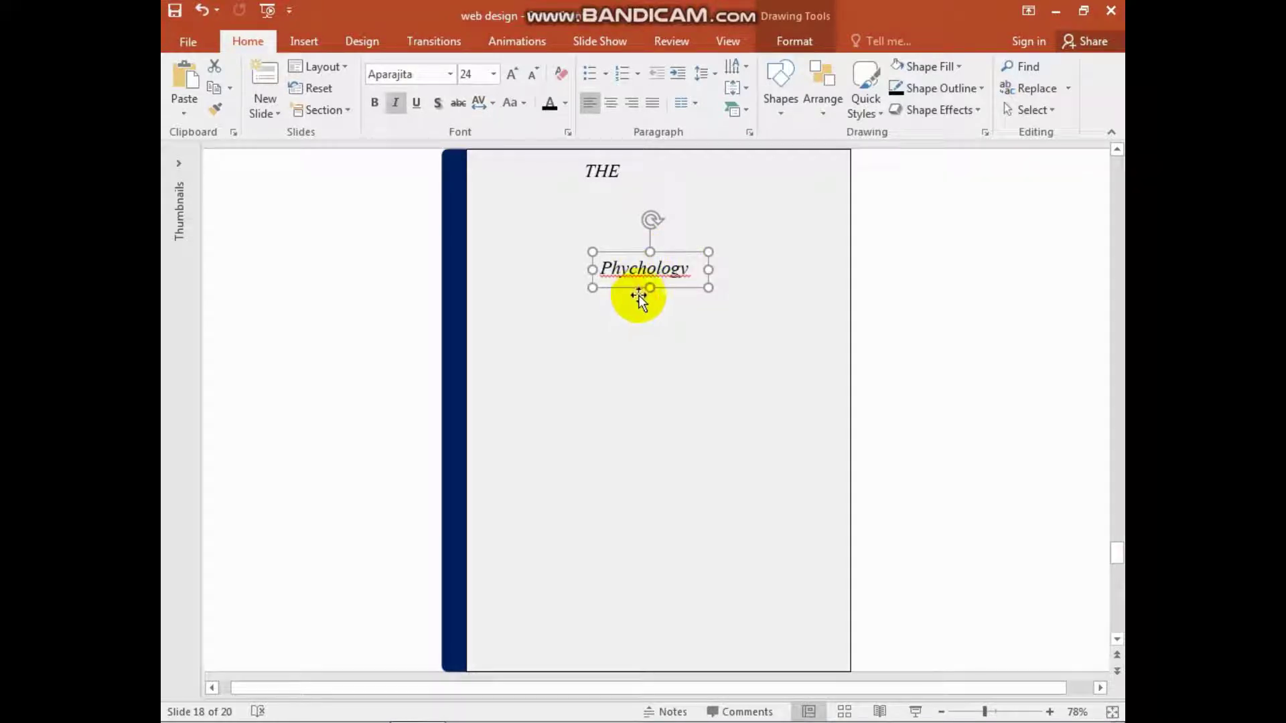
{"action": "right_click", "coordinate": [676, 268]}
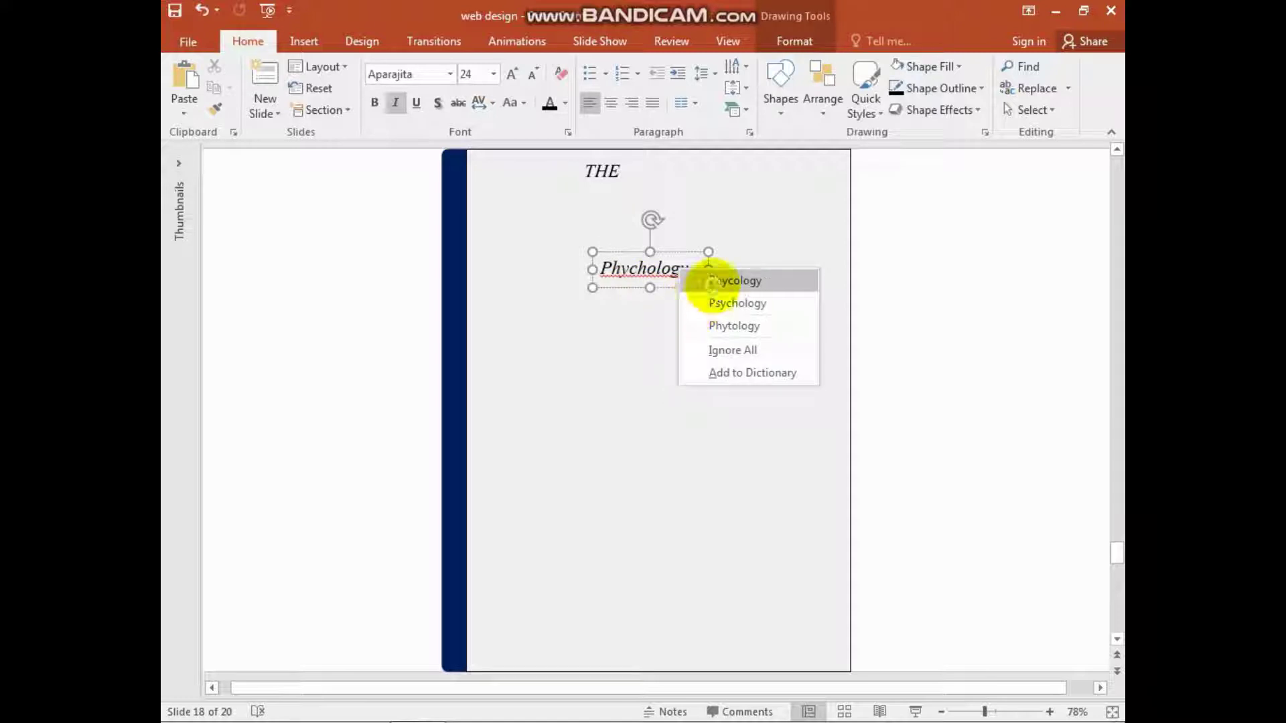
{"action": "left_click", "coordinate": [700, 280]}
Make 'Phycology' bold at 60 pt, widen it, and place it beneath THE.
{"action": "right_click", "coordinate": [667, 272]}
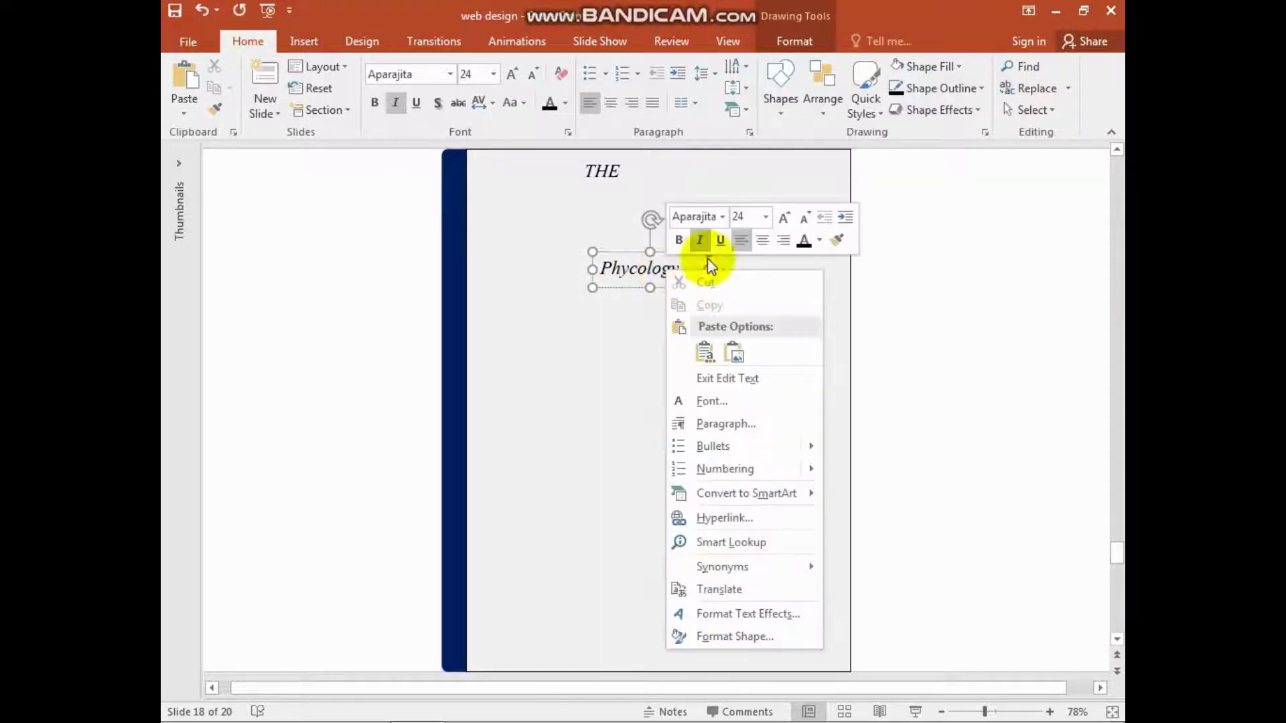
{"action": "left_click", "coordinate": [678, 240]}
{"action": "left_click", "coordinate": [765, 216]}
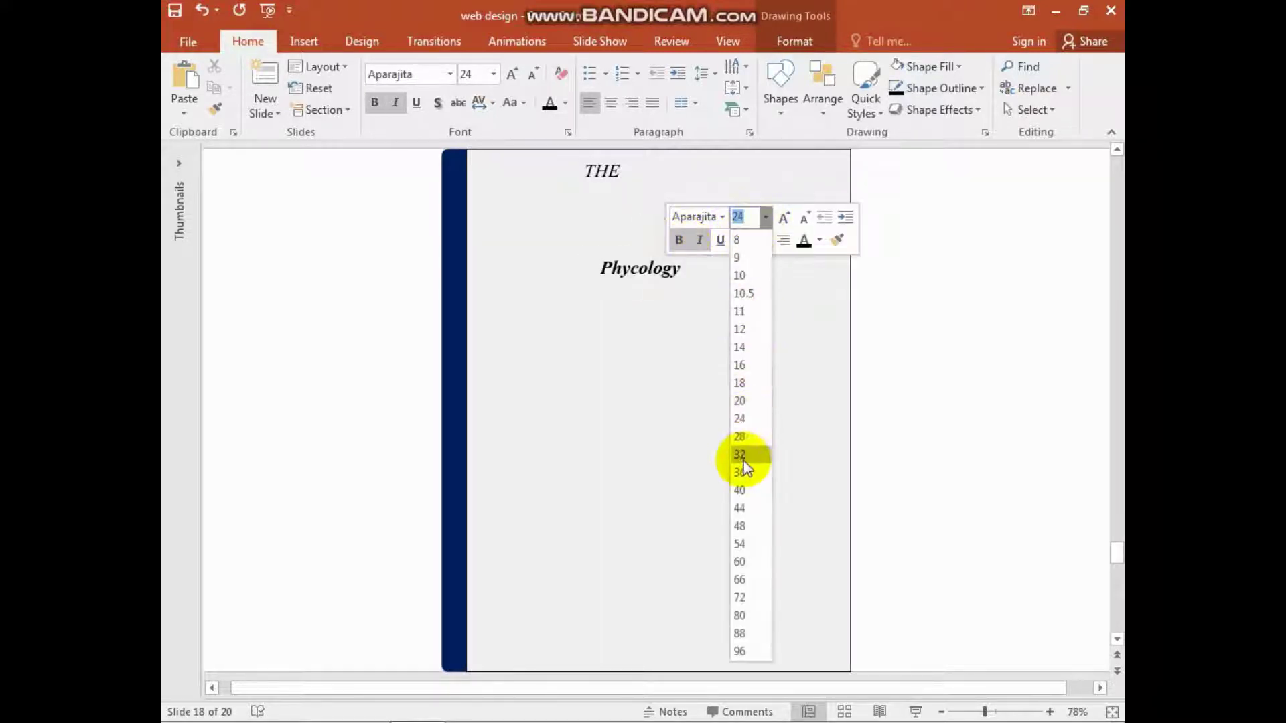
{"action": "left_click", "coordinate": [739, 562]}
{"action": "left_click_drag", "start_coordinate": [707, 361], "coordinate": [832, 361]}
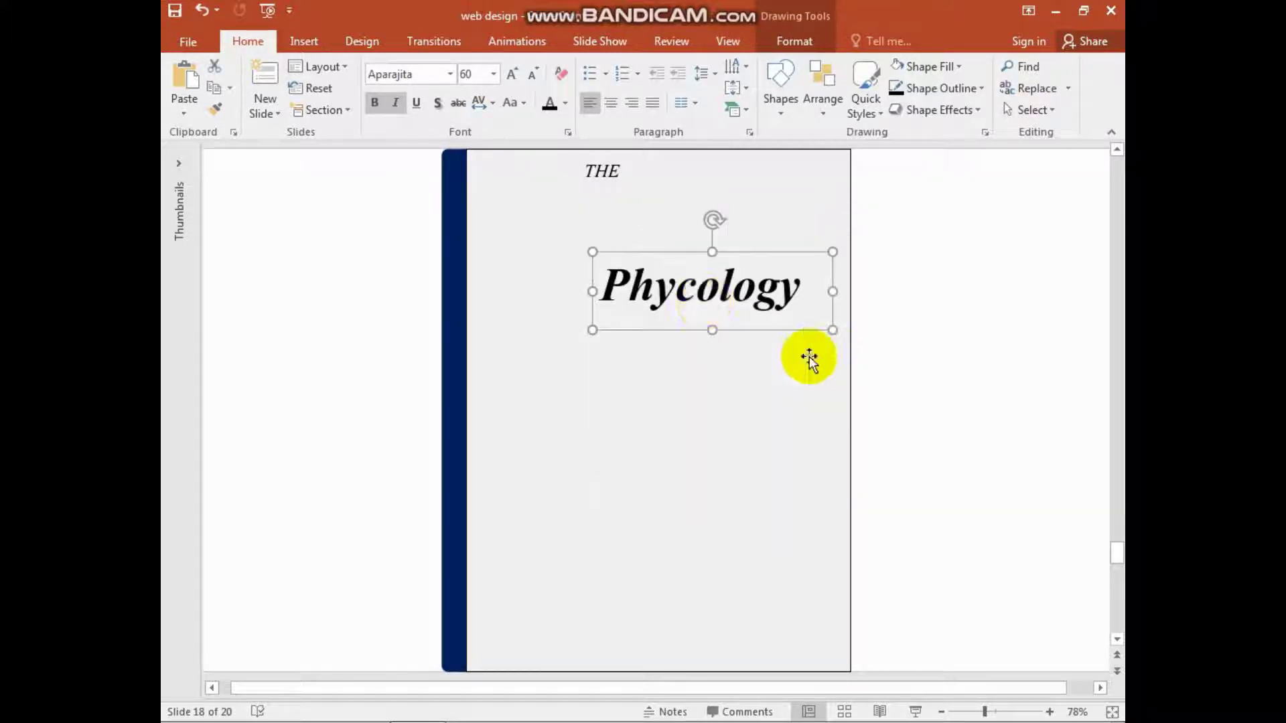
{"action": "left_click", "coordinate": [722, 285]}
{"action": "double_click", "coordinate": [723, 281]}
{"action": "right_click", "coordinate": [723, 281]}
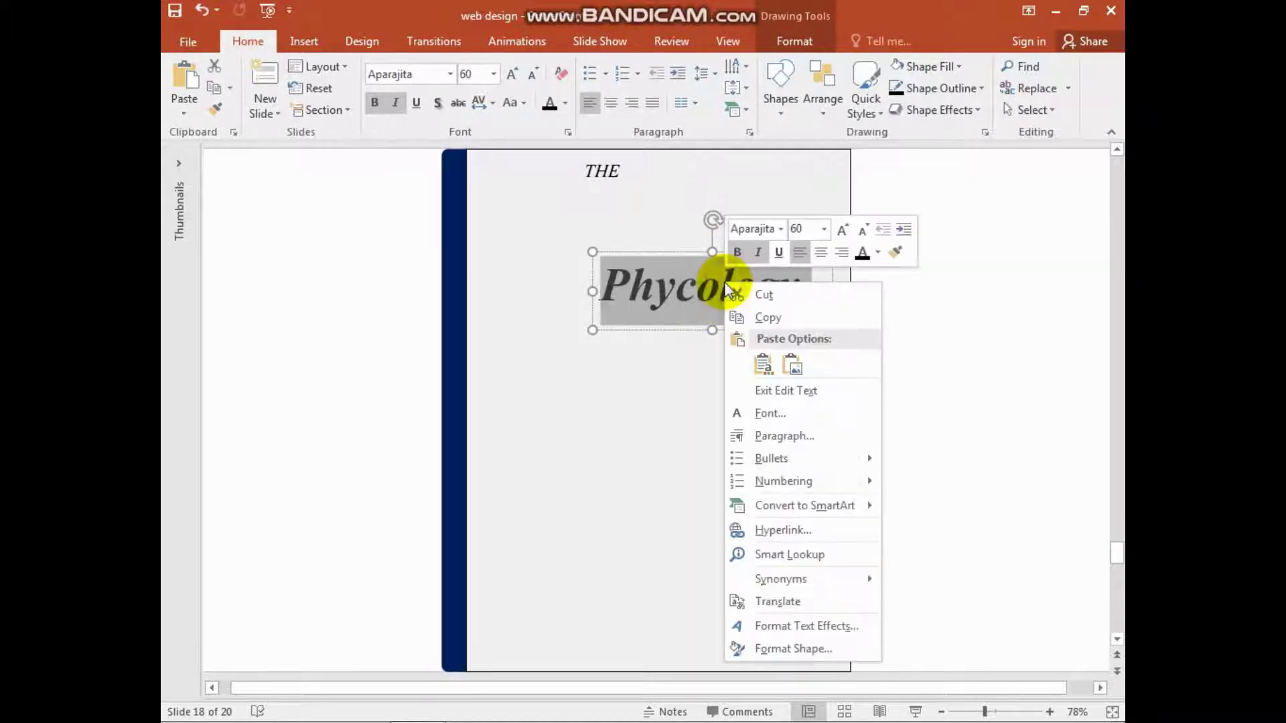
{"action": "left_click", "coordinate": [878, 253]}
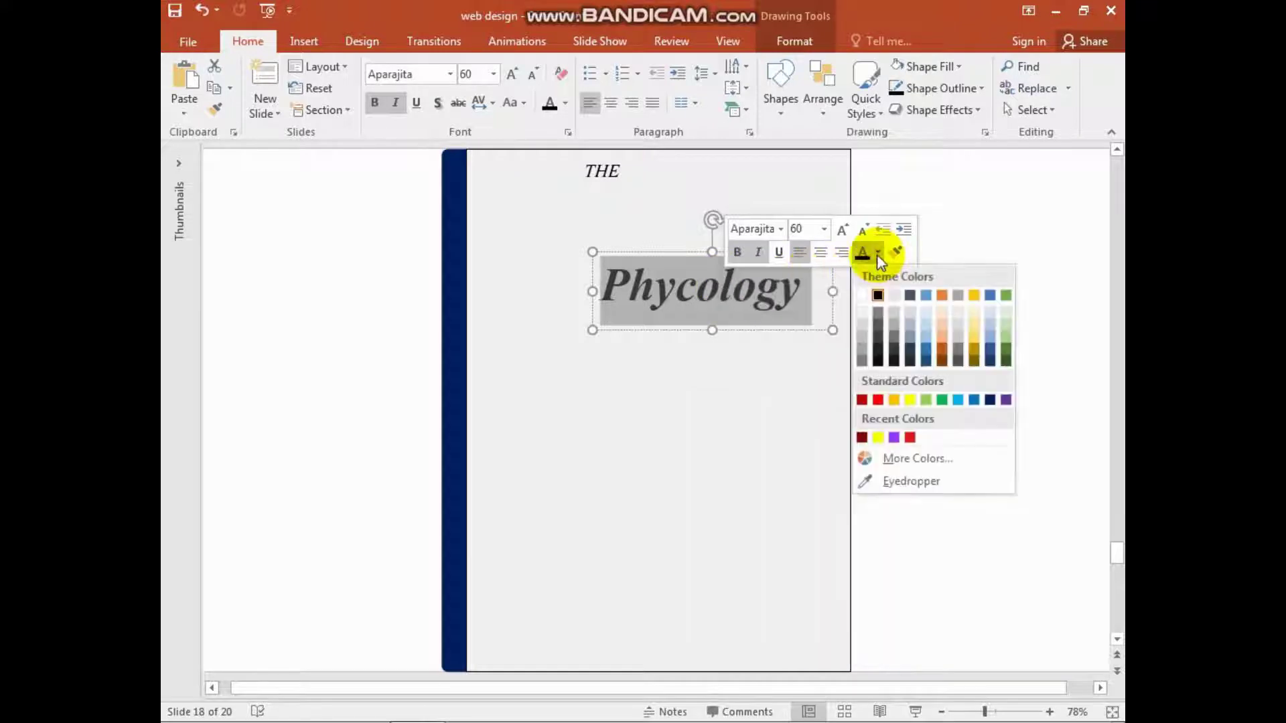
{"action": "left_click", "coordinate": [877, 365]}
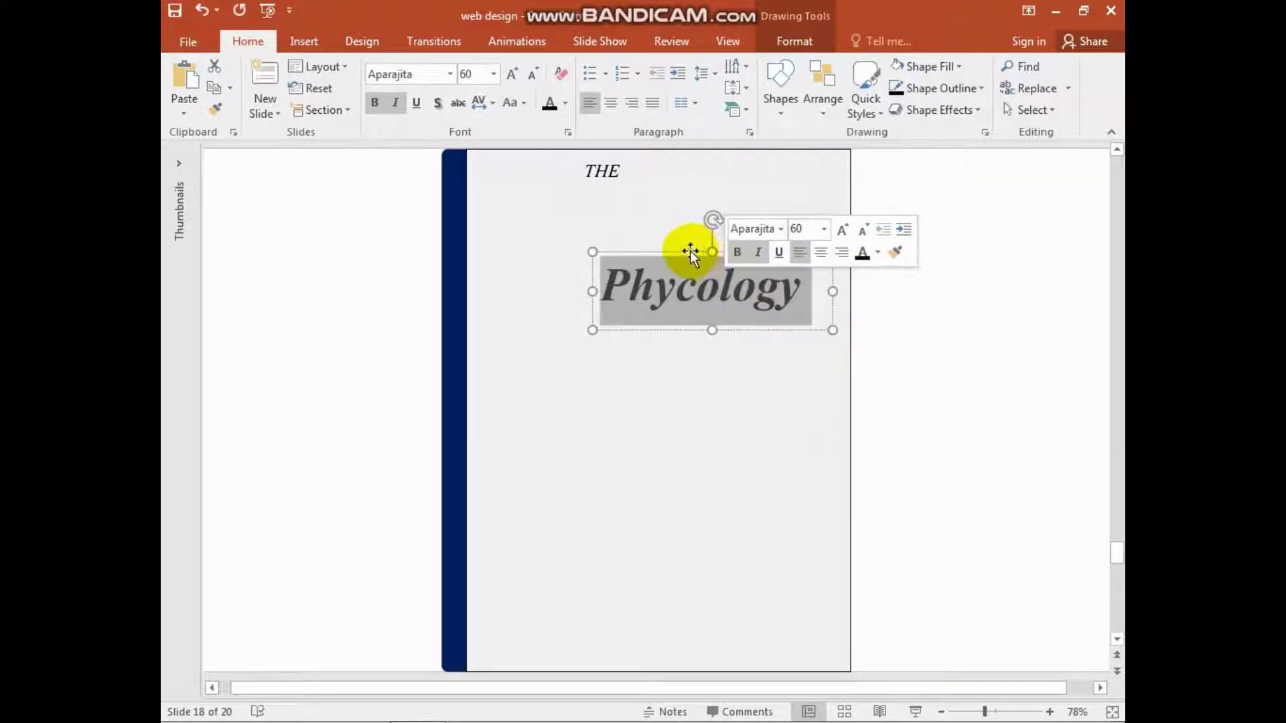
{"action": "left_click_drag", "start_coordinate": [689, 251], "coordinate": [618, 197]}
Adjust the spacing between 'THE' and 'Phycology'.
{"action": "left_click", "coordinate": [655, 296]}
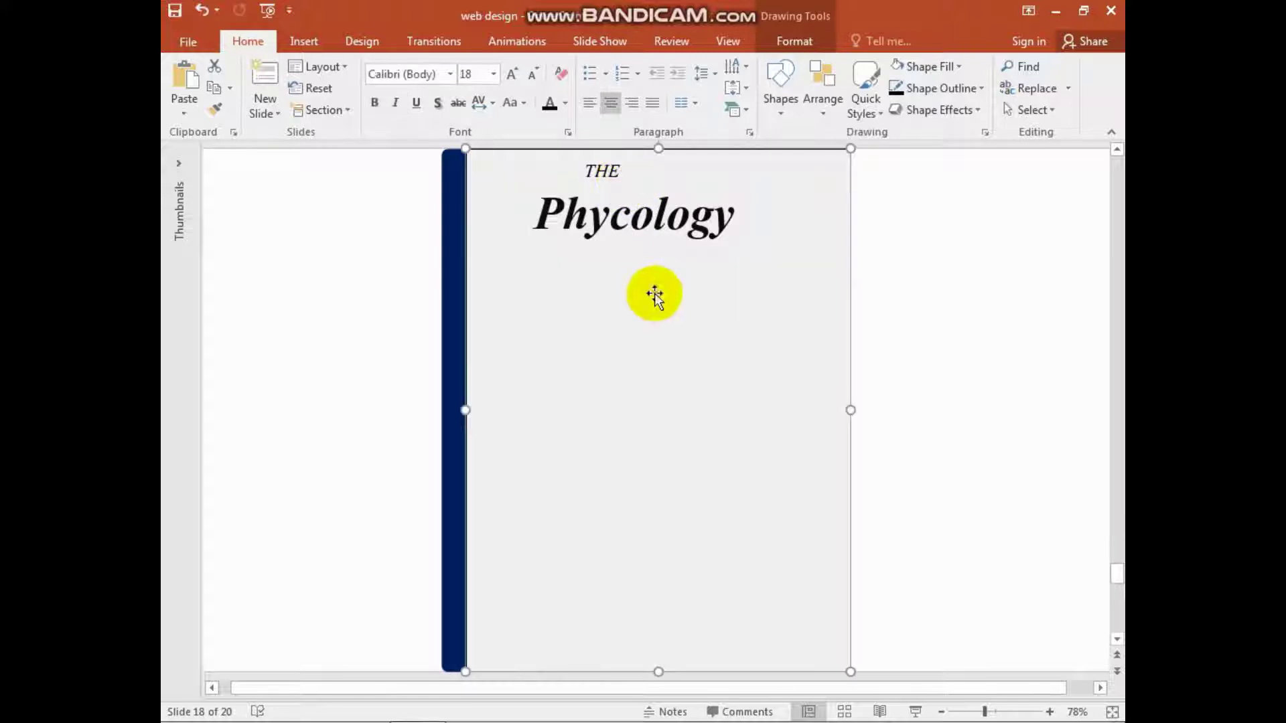
{"action": "left_click", "coordinate": [670, 179]}
{"action": "left_click_drag", "start_coordinate": [670, 180], "coordinate": [670, 196]}
{"action": "left_click", "coordinate": [643, 169]}
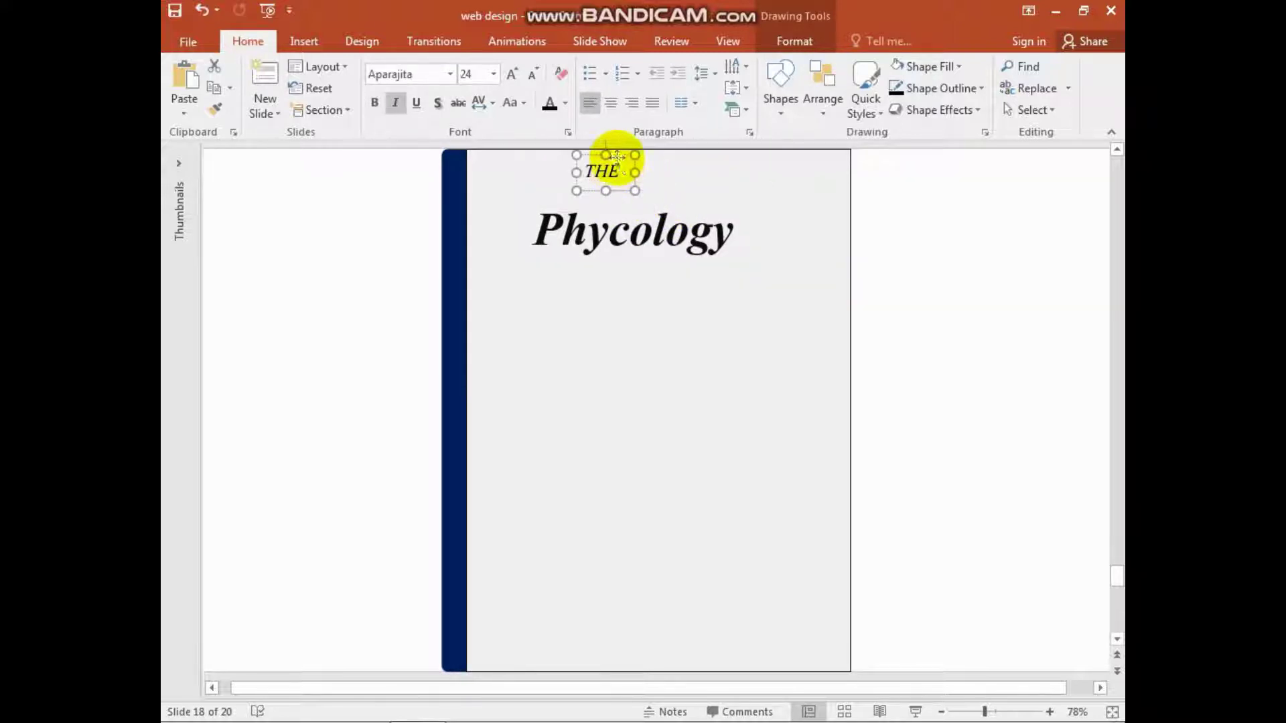
{"action": "left_click_drag", "start_coordinate": [611, 157], "coordinate": [624, 258]}
{"action": "left_click", "coordinate": [654, 293]}
Add an 'Of' line below Phycology from a copy of the THE box.
{"action": "left_click", "coordinate": [617, 175]}
{"action": "double_click", "coordinate": [613, 266]}
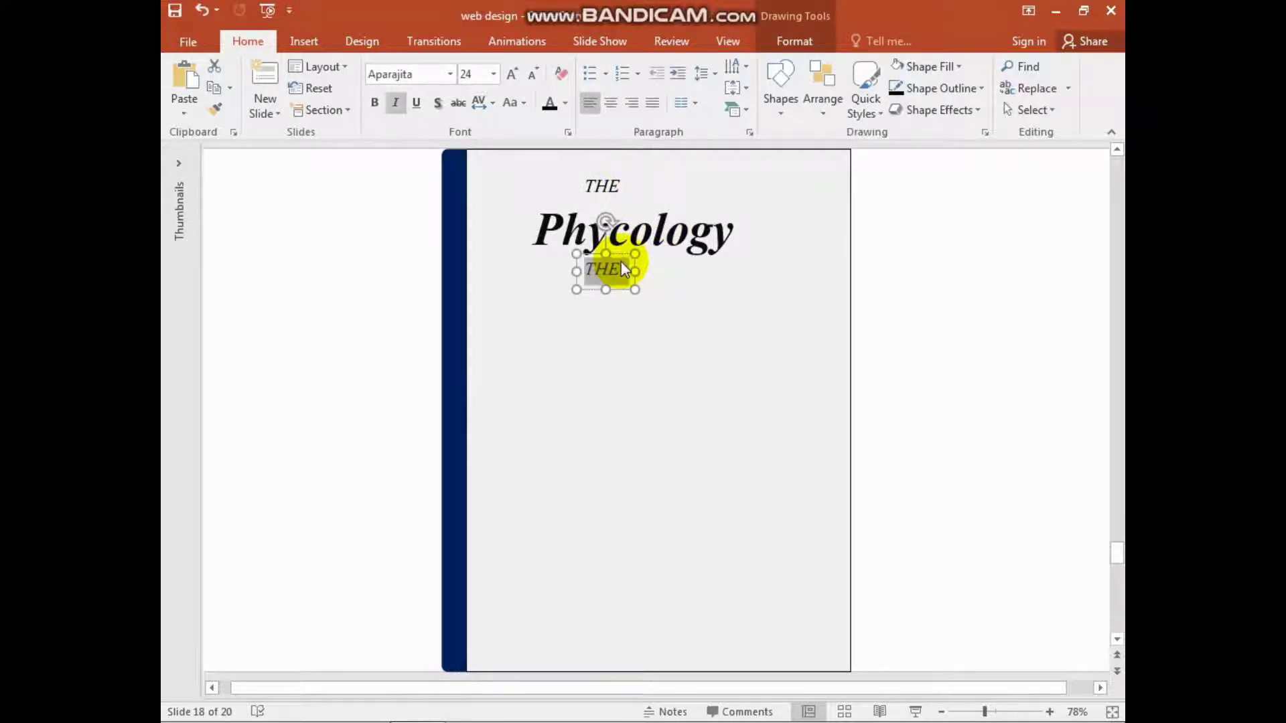
{"action": "key", "text": "BackSpace"}
{"action": "type", "text": "Of"}
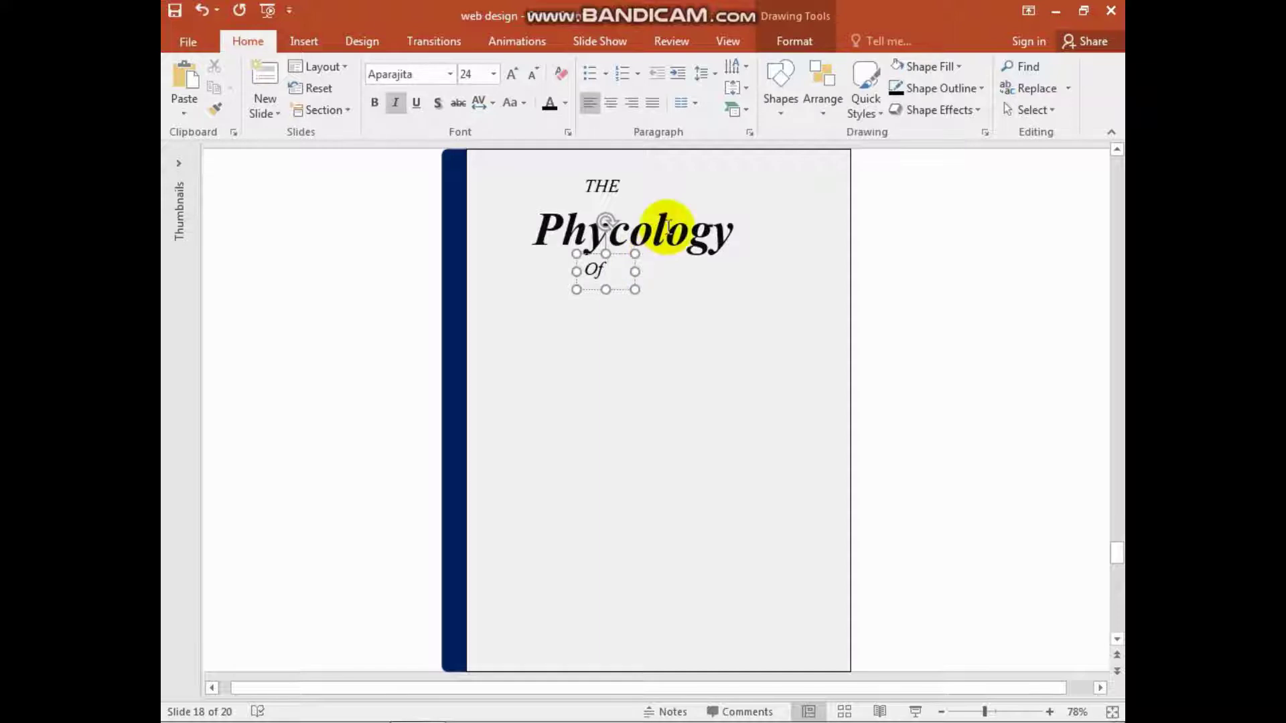
{"action": "left_click", "coordinate": [622, 231]}
Copy the THE box below Of and retype it as 'Money'.
{"action": "left_click", "coordinate": [615, 175]}
{"action": "left_click_drag", "start_coordinate": [615, 176], "coordinate": [607, 302]}
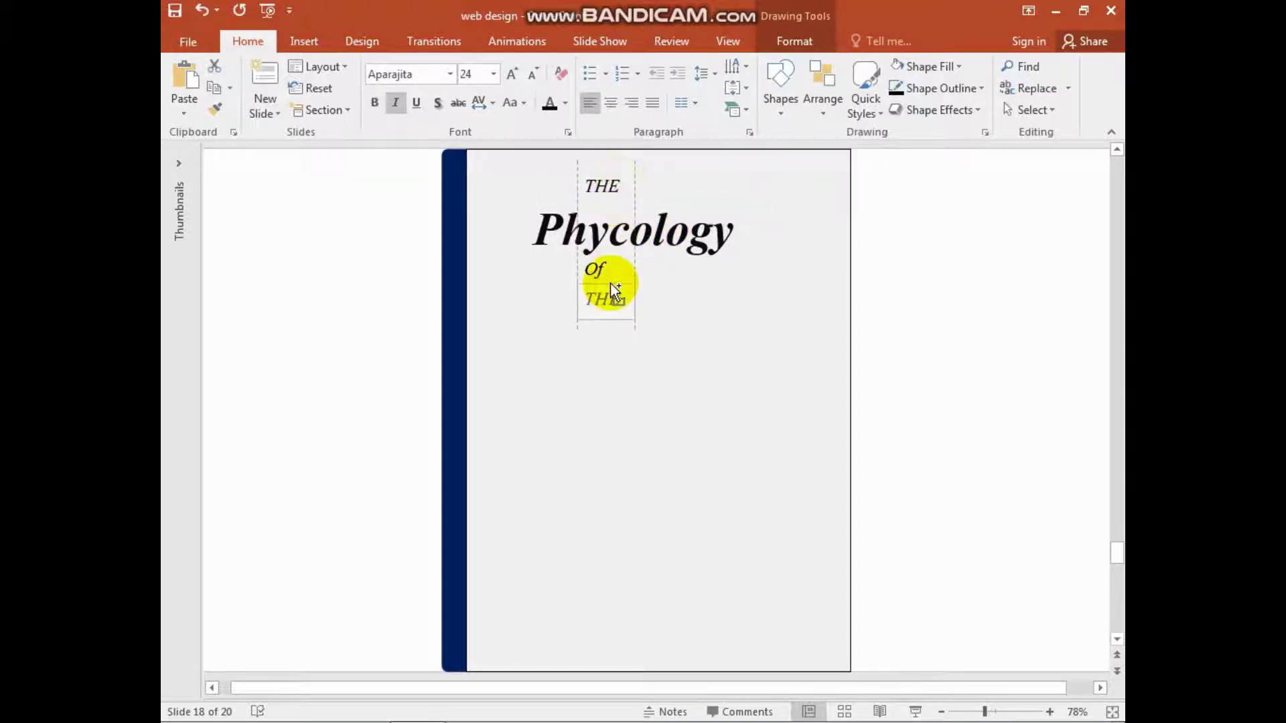
{"action": "key", "text": "BackSpace"}
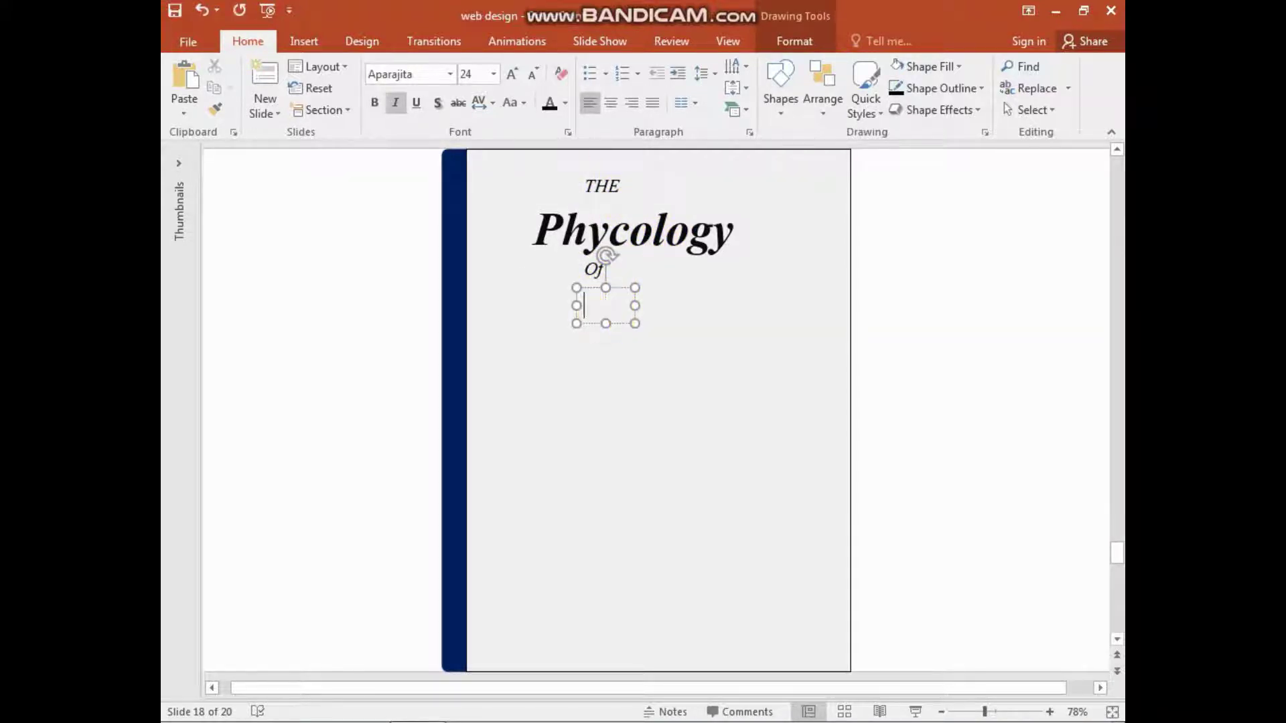
{"action": "type", "text": "MONEY"}
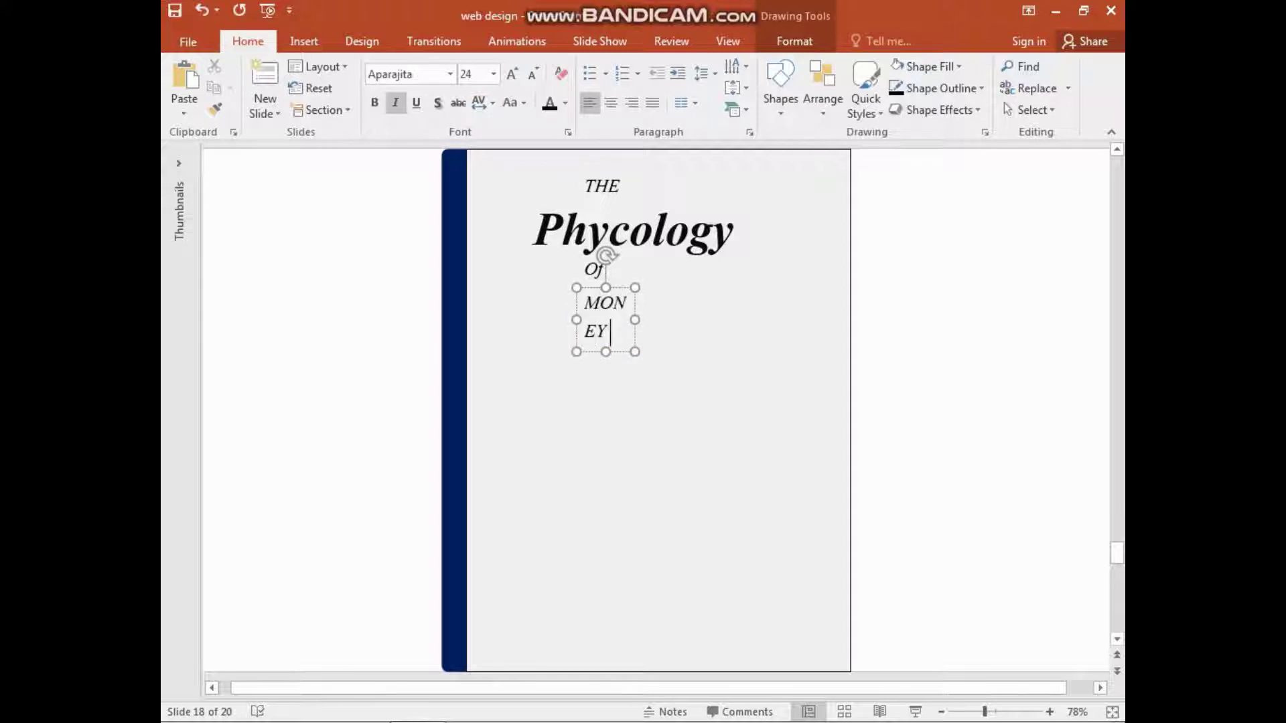
{"action": "key", "text": "BackSpace"}
{"action": "key", "text": "BackSpace"}
{"action": "key", "text": "BackSpace"}
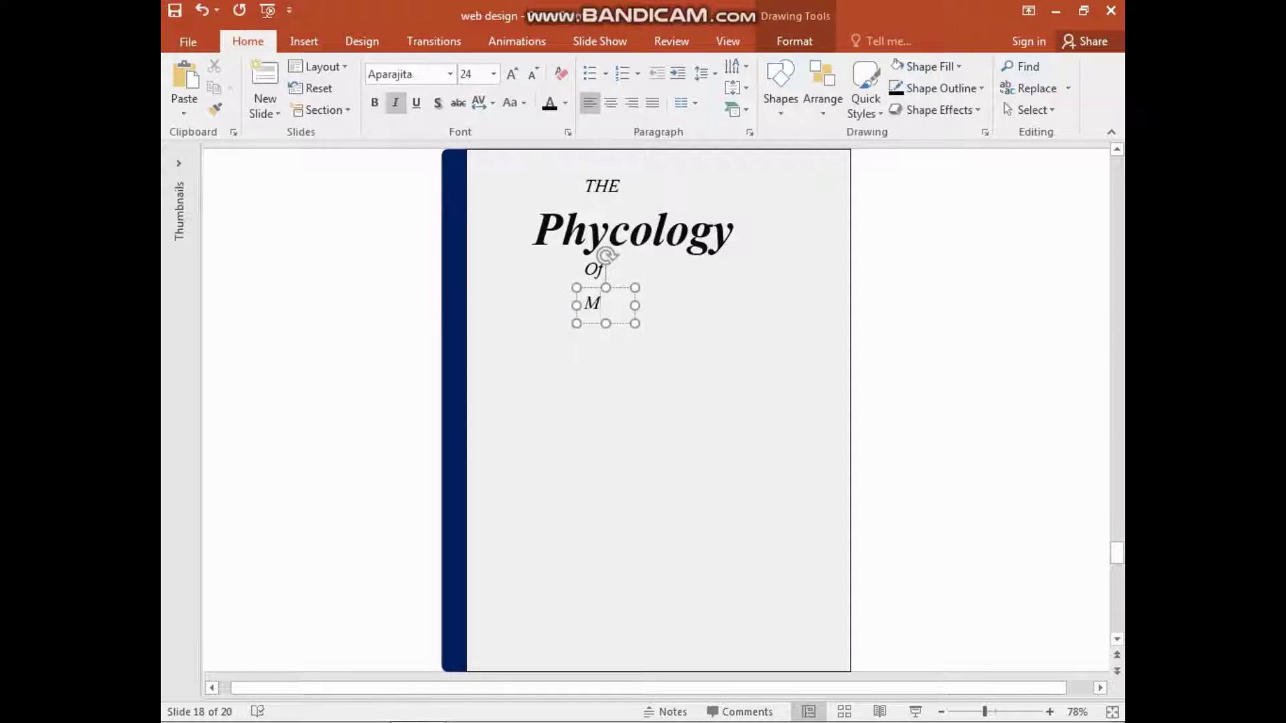
{"action": "type", "text": "oney"}
{"action": "left_click_drag", "start_coordinate": [635, 320], "coordinate": [695, 315]}
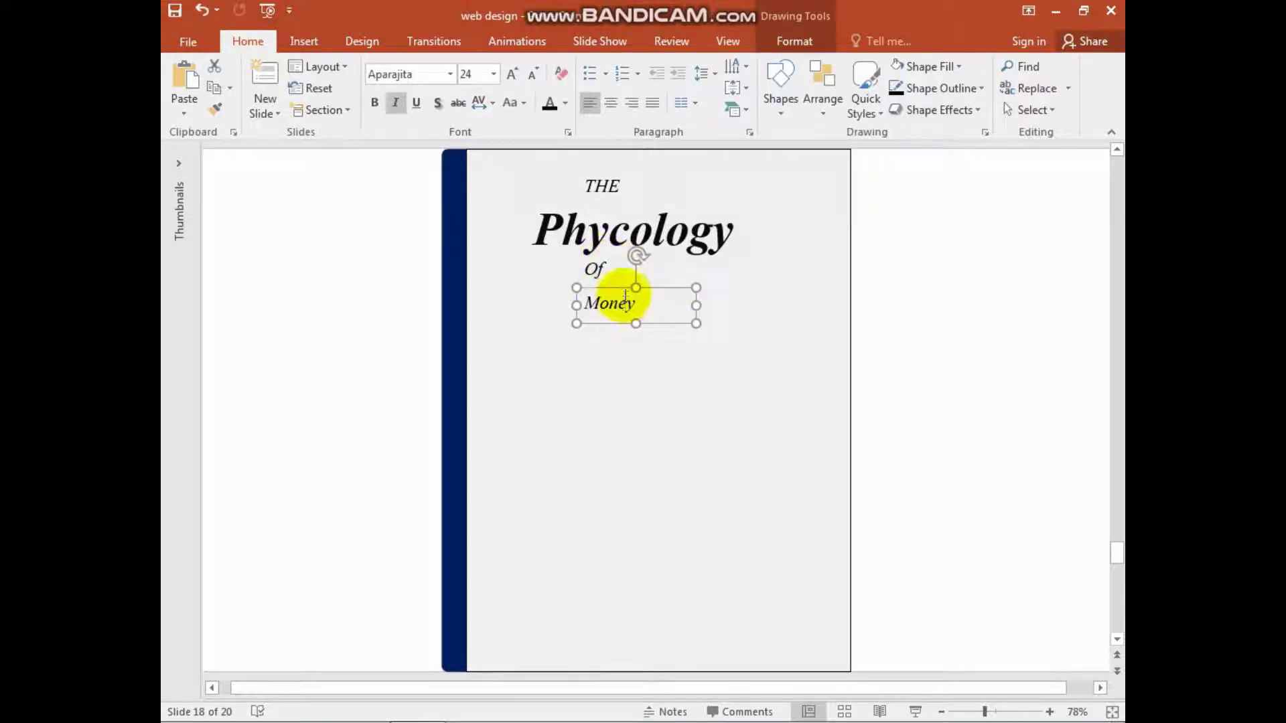
Align the Money line under Of and drop a copy near the page bottom.
{"action": "mouse_move", "coordinate": [620, 291]}
{"action": "left_mouse_down"}
{"action": "mouse_move", "coordinate": [598, 301]}
{"action": "mouse_move", "coordinate": [612, 276]}
{"action": "left_mouse_up"}
{"action": "left_click", "coordinate": [593, 268]}
{"action": "left_click_drag", "start_coordinate": [605, 320], "coordinate": [603, 315]}
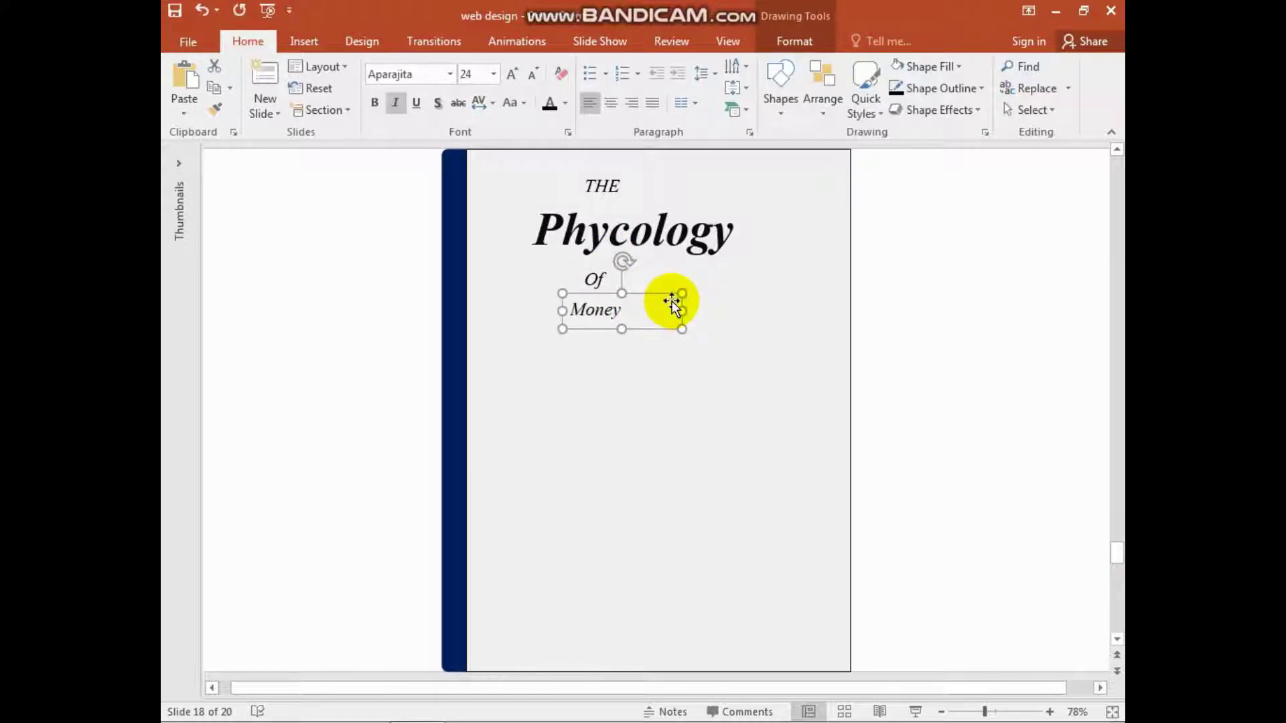
{"action": "left_click_drag", "start_coordinate": [671, 302], "coordinate": [674, 298]}
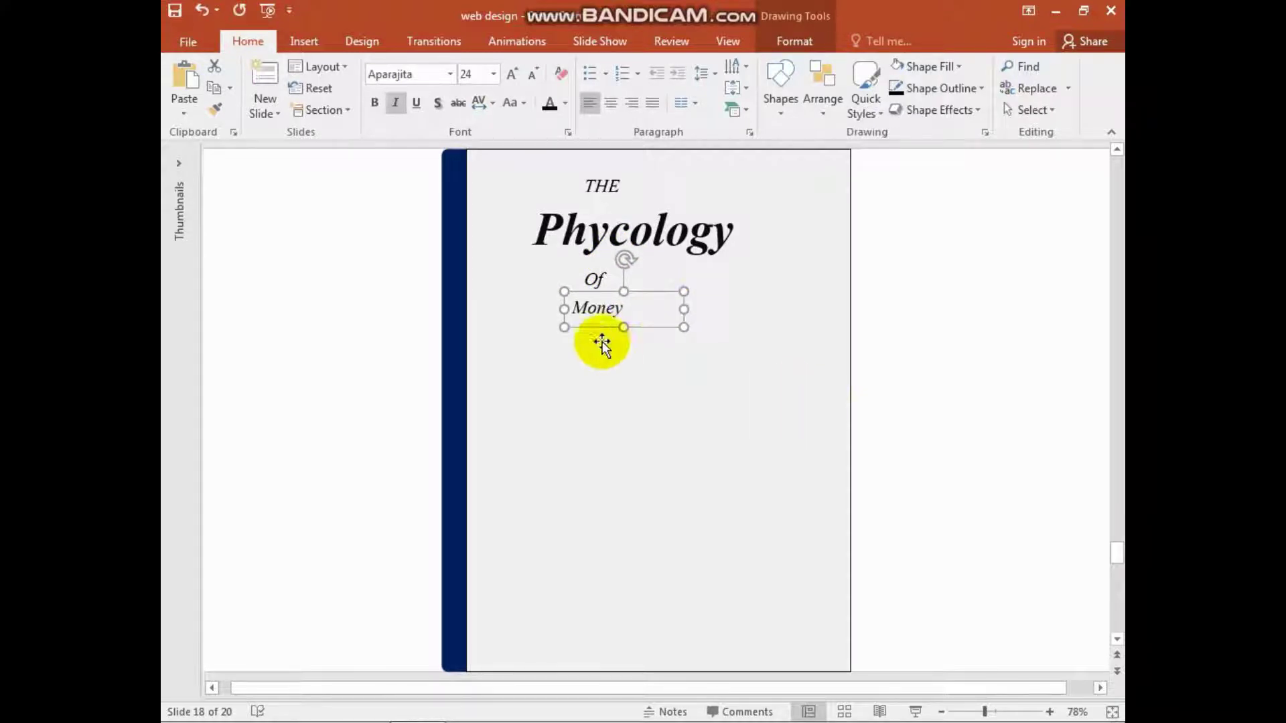
{"action": "mouse_move", "coordinate": [672, 303]}
{"action": "left_mouse_down"}
{"action": "mouse_move", "coordinate": [641, 606]}
{"action": "mouse_move", "coordinate": [556, 601]}
{"action": "left_mouse_up"}
{"action": "left_click", "coordinate": [624, 611]}
Type the quote in the bottom box, ending 'said before, and they make sense'.
{"action": "left_click", "coordinate": [545, 611]}
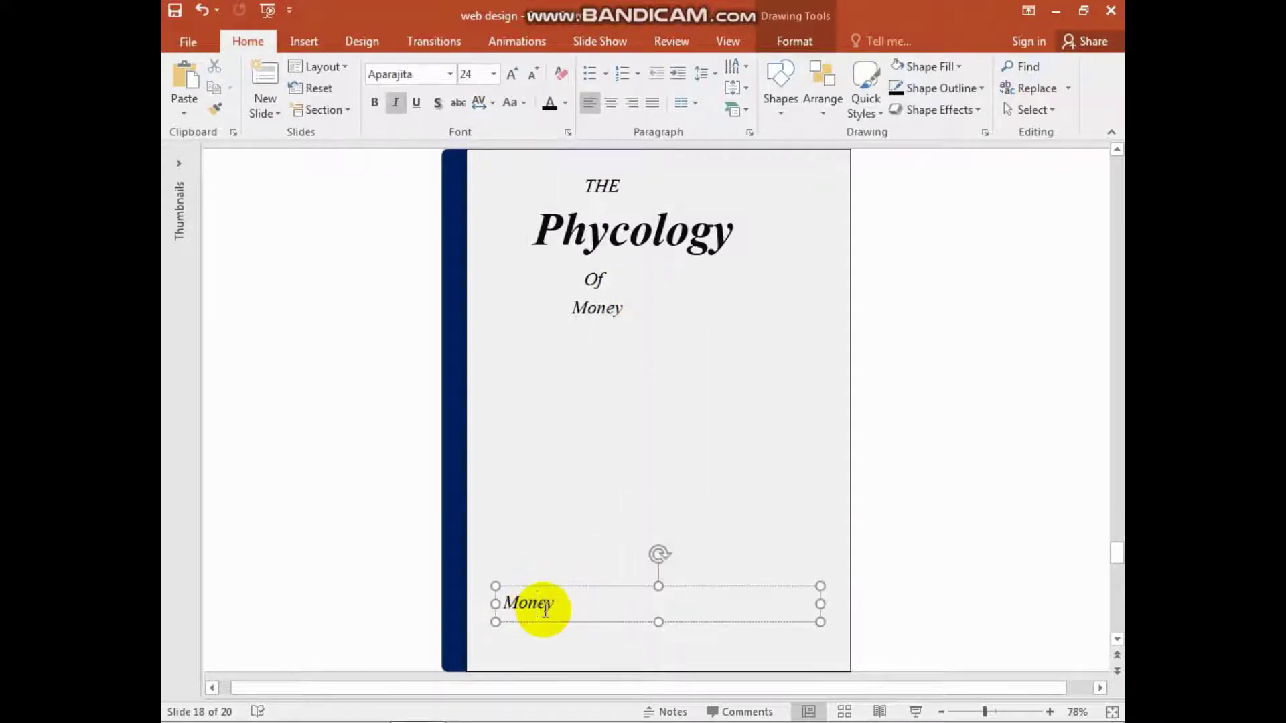
{"action": "double_click", "coordinate": [545, 610]}
{"action": "key", "text": "BackSpace"}
{"action": "type", "text": "house"}
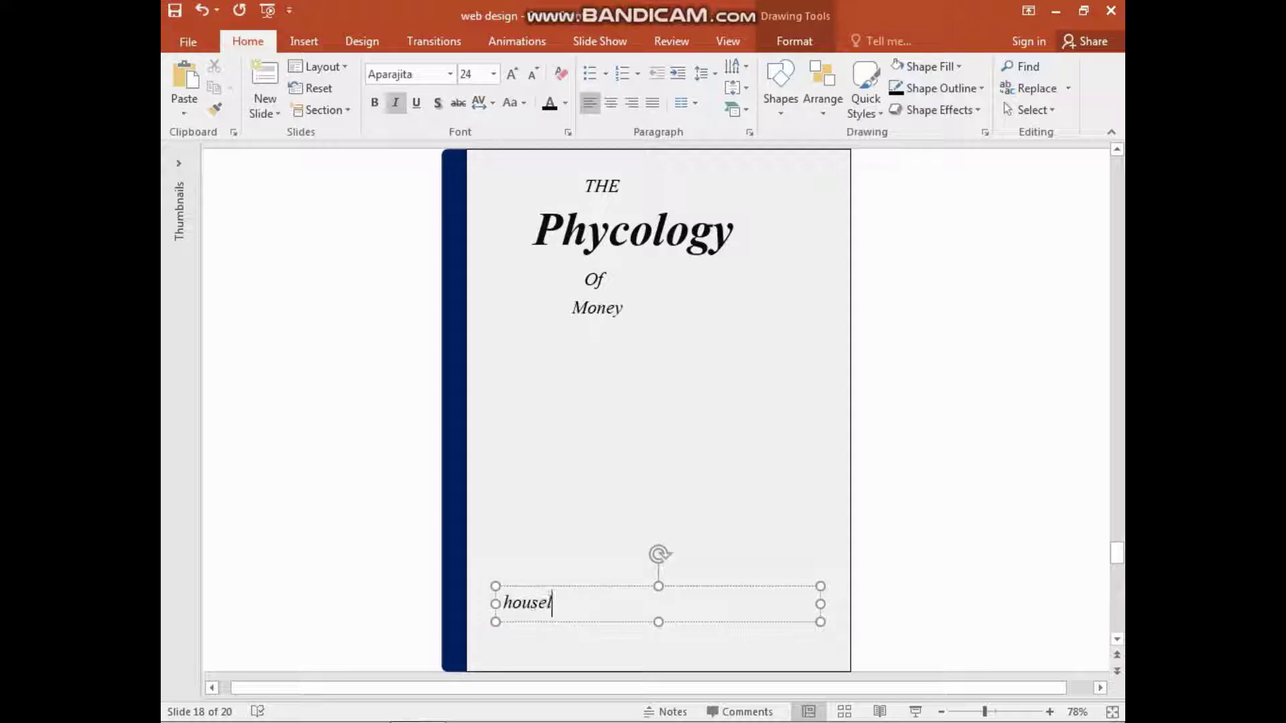
{"action": "type", "text": "'s"}
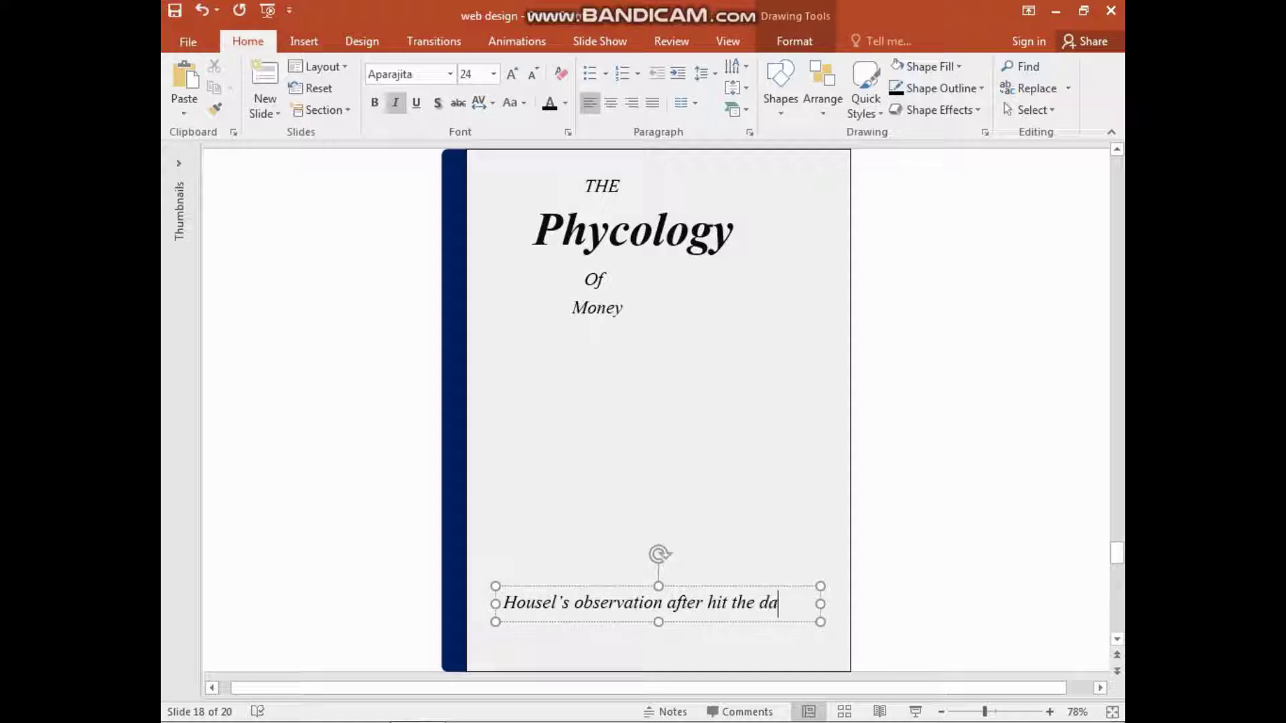
{"action": "type", "text": "do"}
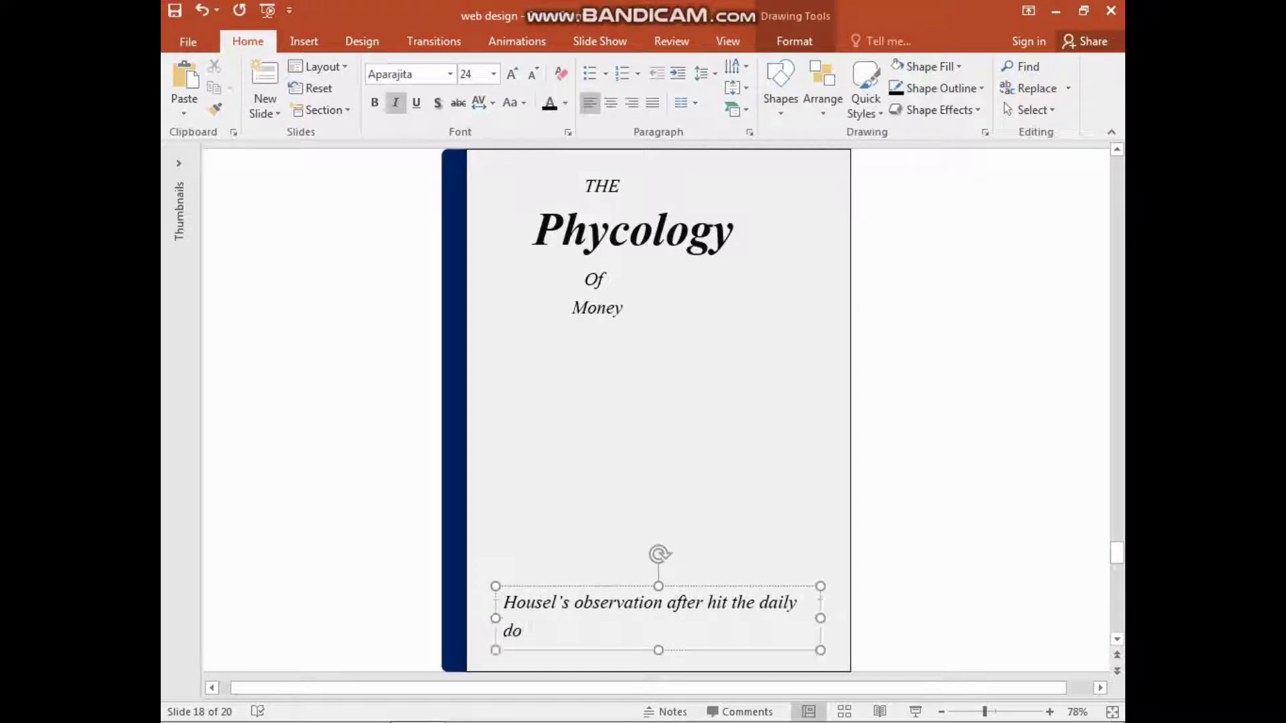
{"action": "type", "text": "uble, they sa"}
{"action": "type", "text": "y things "}
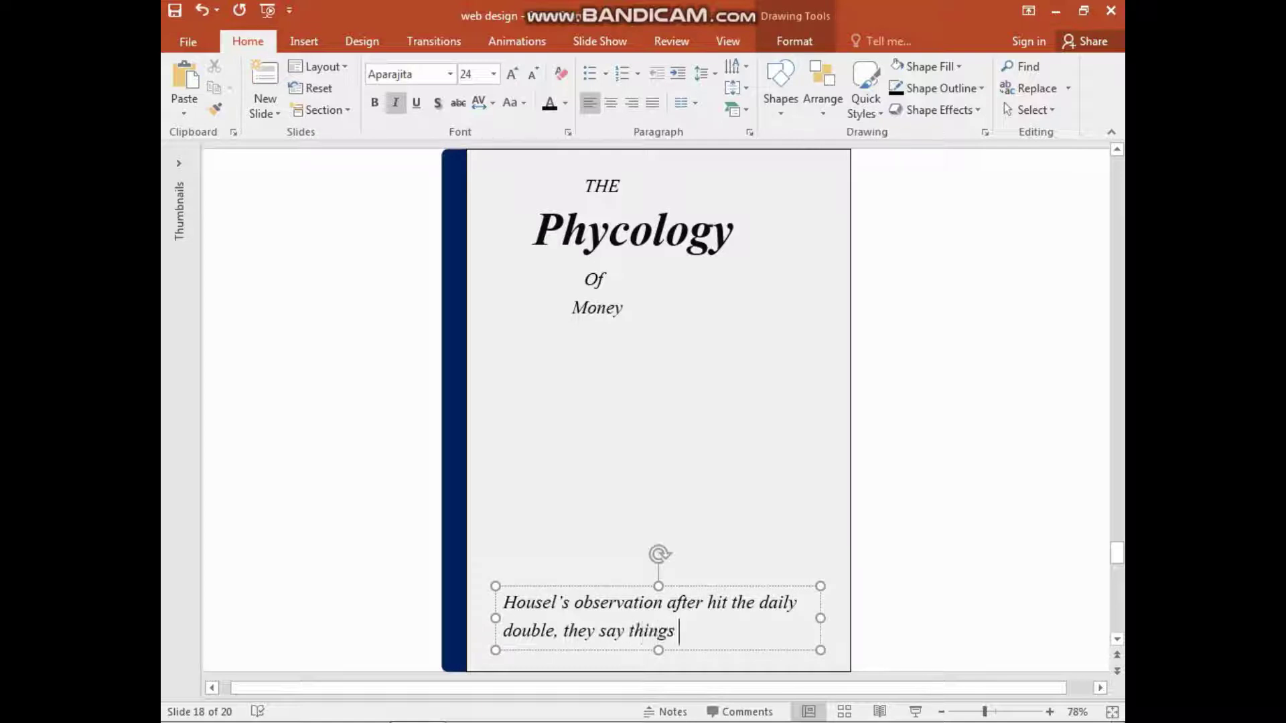
{"action": "type", "text": "that ha"}
{"action": "type", "text": "ven’t "}
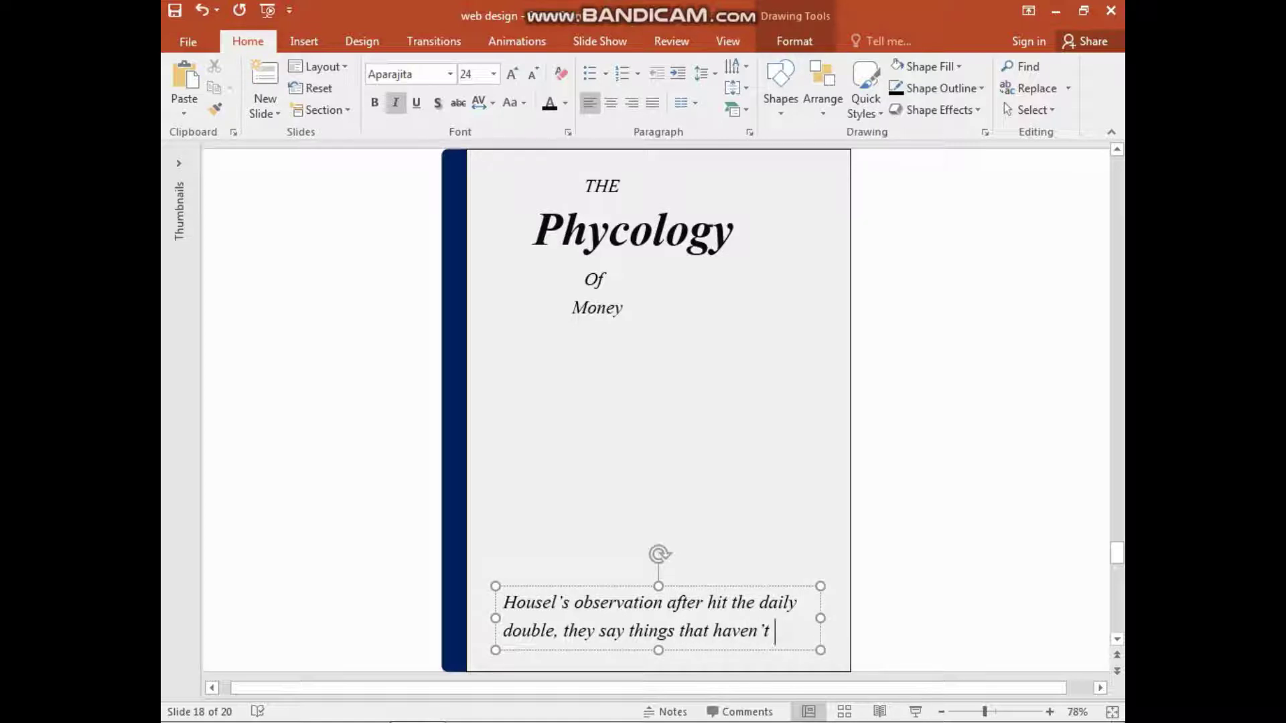
{"action": "type", "text": "beenb"}
{"action": "key", "text": "BackSpace"}
{"action": "type", "text": "sai"}
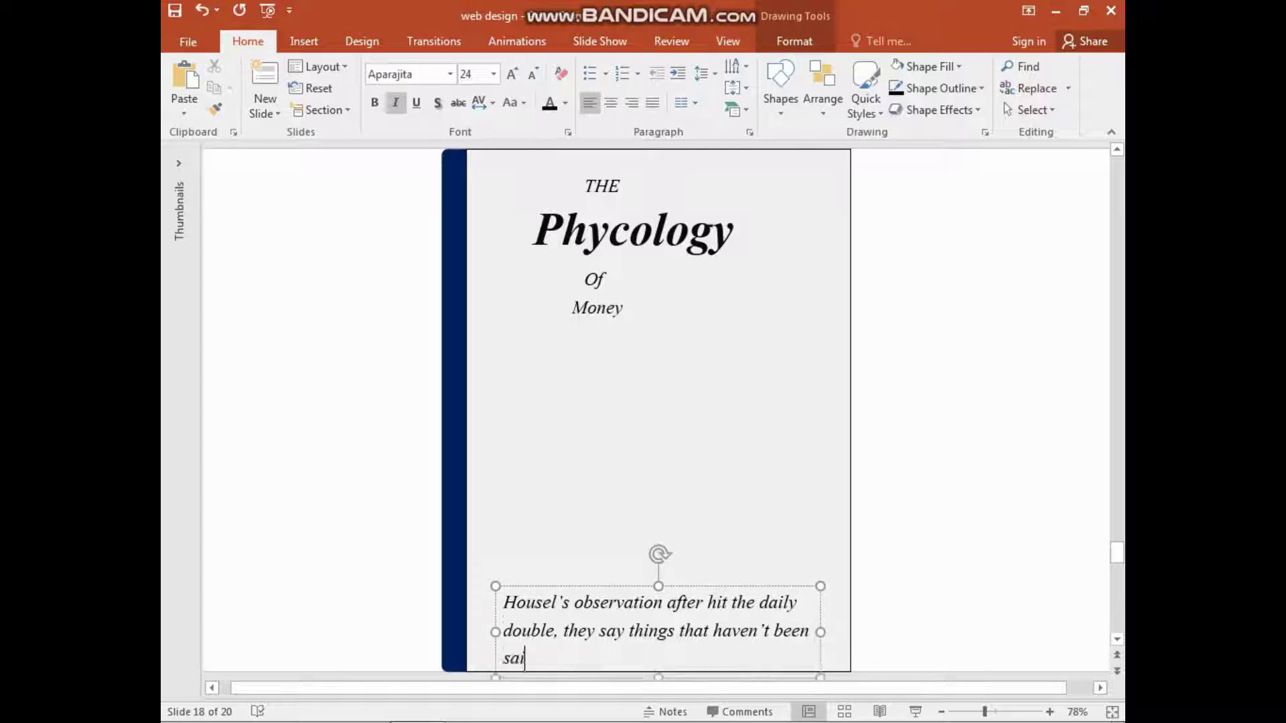
{"action": "type", "text": "d before , a"}
{"action": "type", "text": "nd thi"}
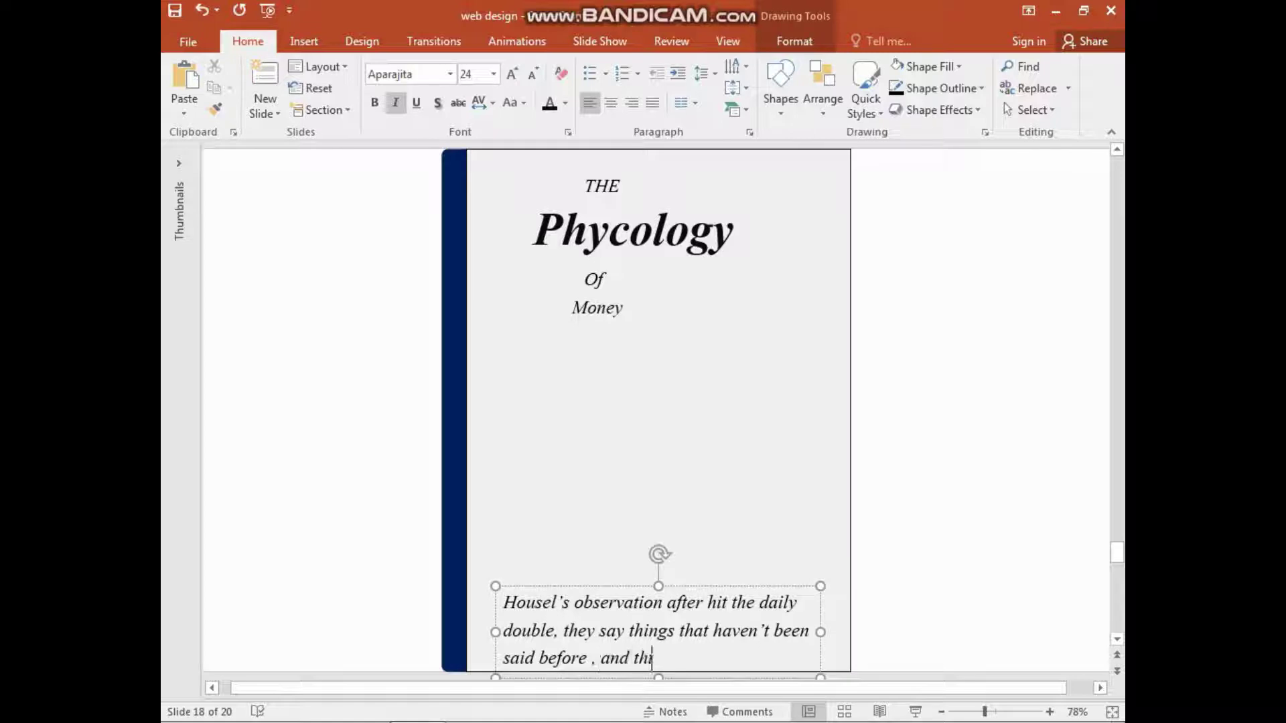
{"action": "type", "text": "tey"}
{"action": "key", "text": "BackSpace"}
{"action": "key", "text": "BackSpace"}
{"action": "type", "text": "ey"}
{"action": "type", "text": " make s"}
{"action": "type", "text": "anse"}
{"action": "type", "text": "'"}
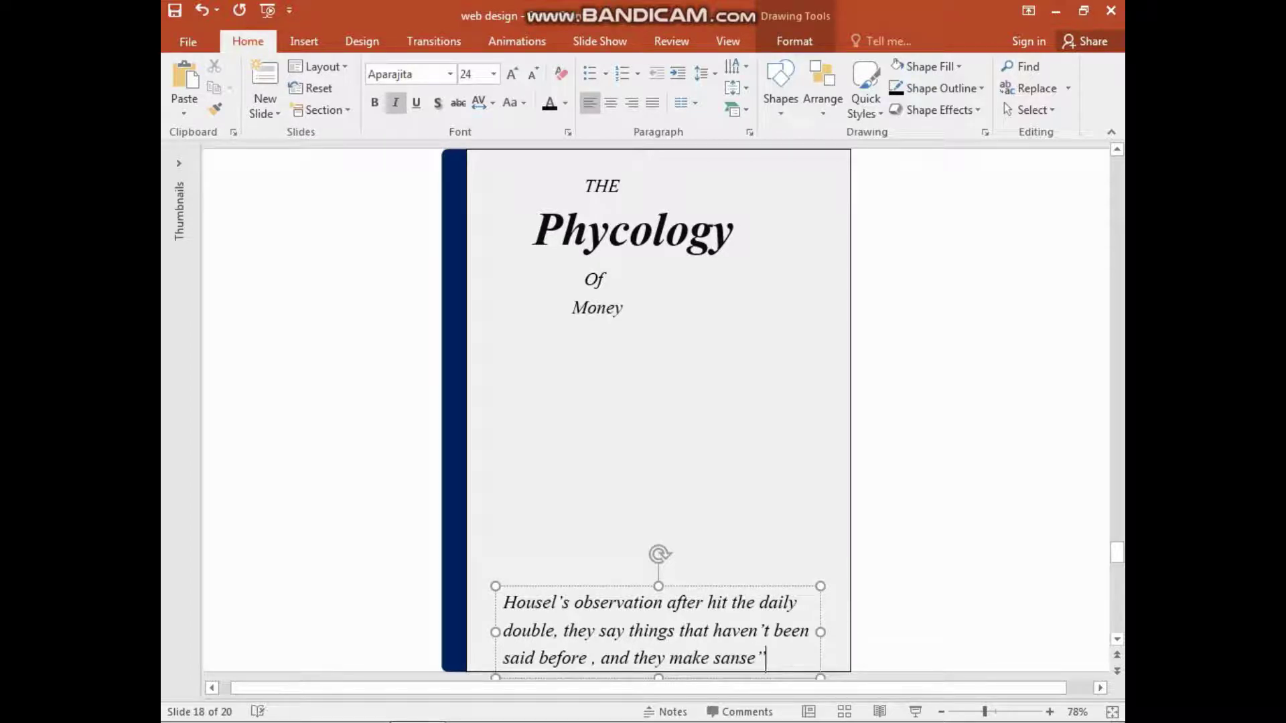
{"action": "type", "text": "."}
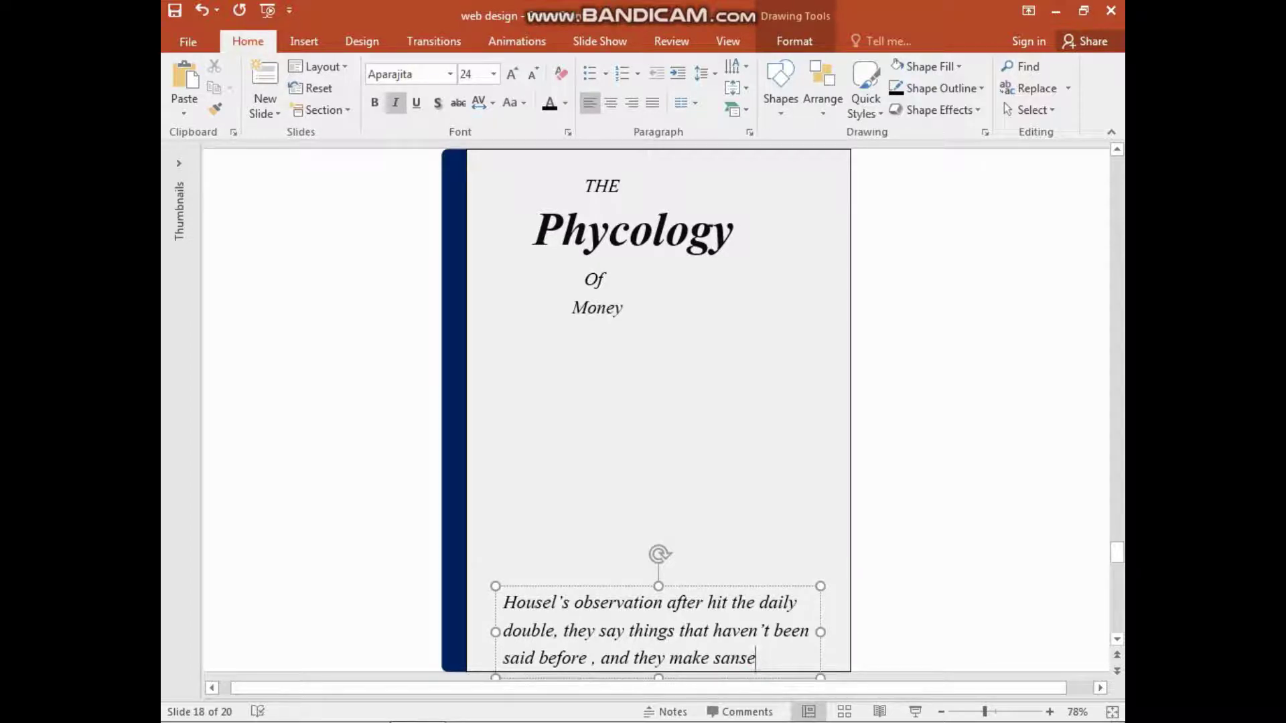
{"action": "type", "text": "nse\""}
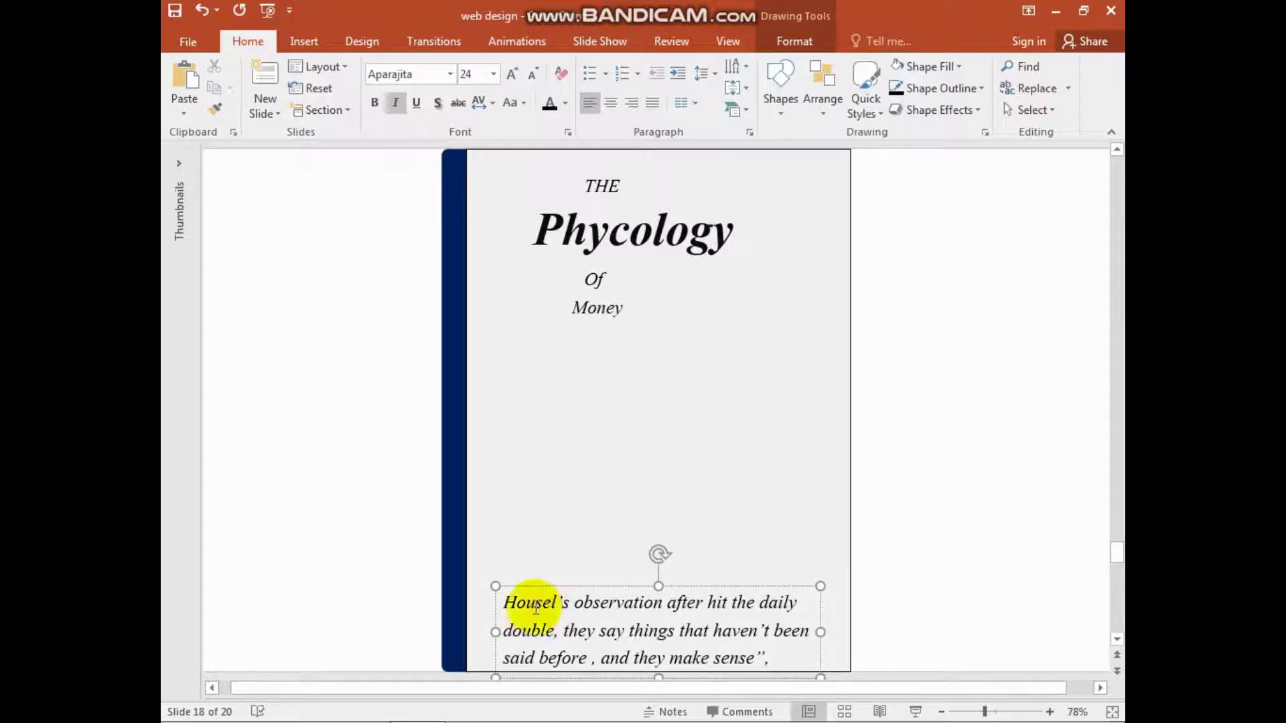
Set the whole quote to 16 pt.
{"action": "triple_click", "coordinate": [611, 631]}
{"action": "right_click", "coordinate": [611, 632]}
{"action": "left_click", "coordinate": [712, 658]}
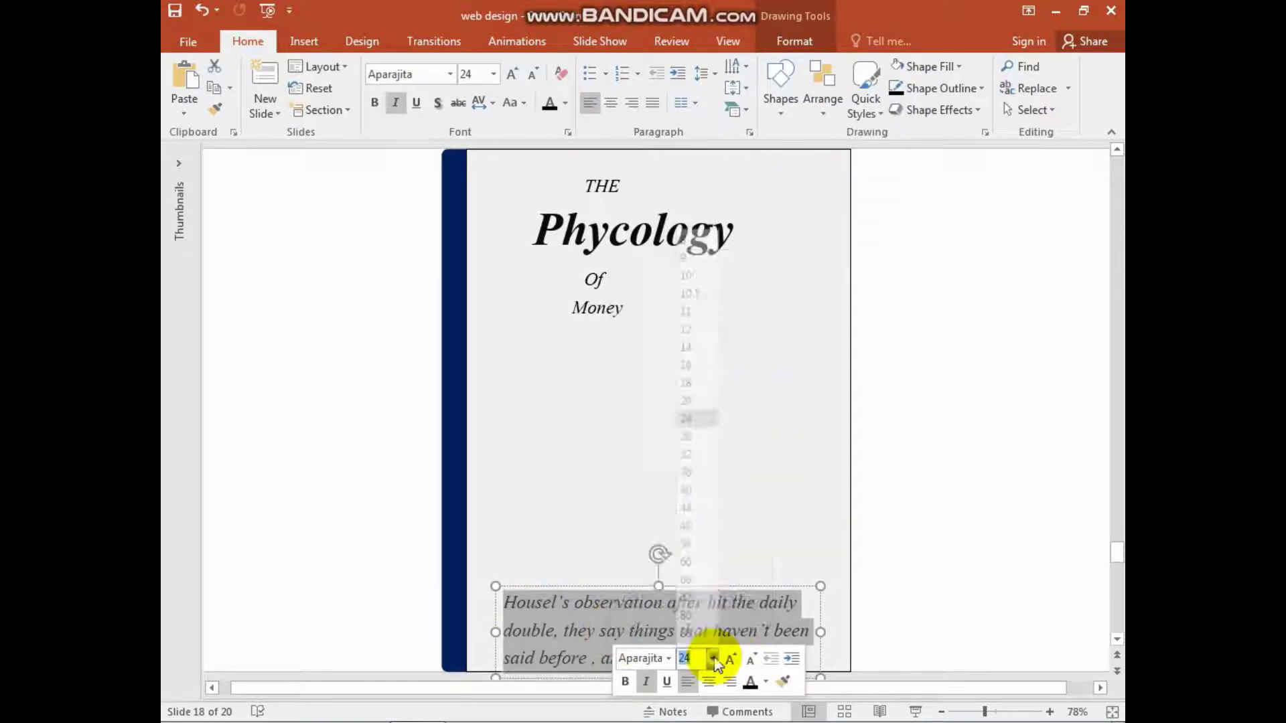
{"action": "left_click", "coordinate": [687, 351]}
{"action": "left_click", "coordinate": [698, 598]}
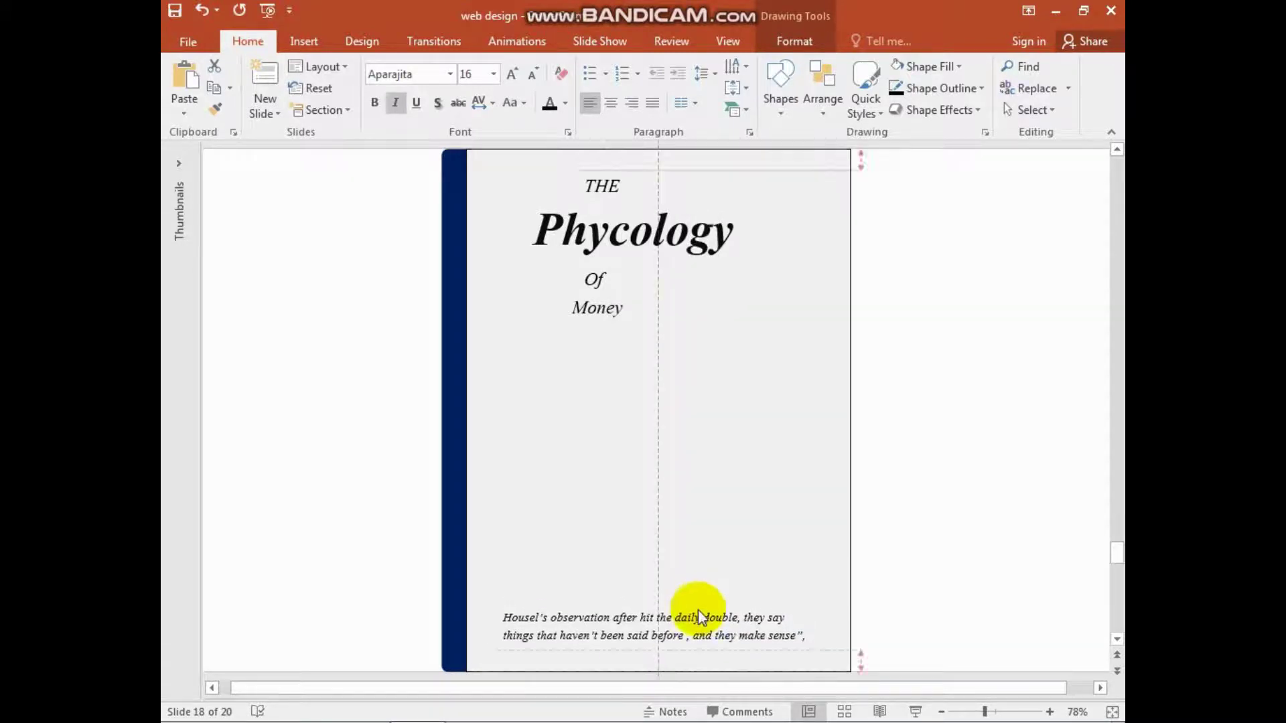
Copy the Money text box below the quote and replace its text with the author's name.
{"action": "left_click", "coordinate": [713, 569]}
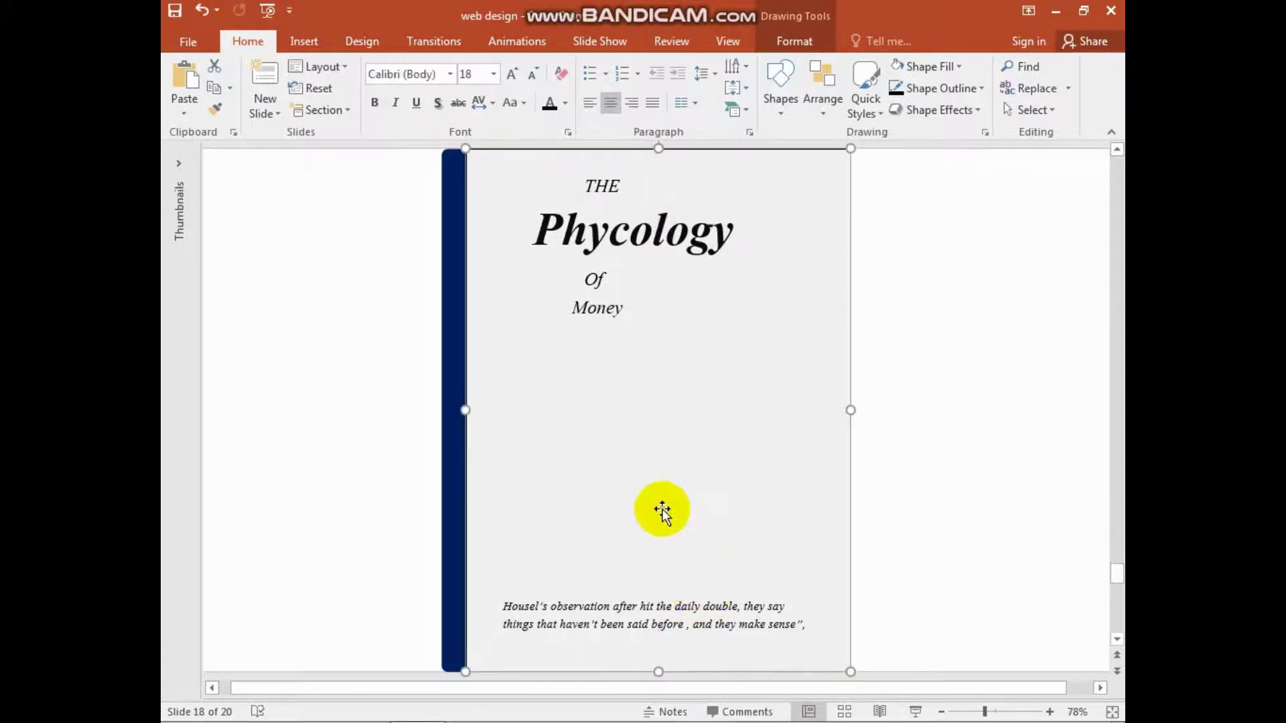
{"action": "left_click", "coordinate": [611, 308]}
{"action": "left_click_drag", "start_coordinate": [613, 310], "coordinate": [635, 652]}
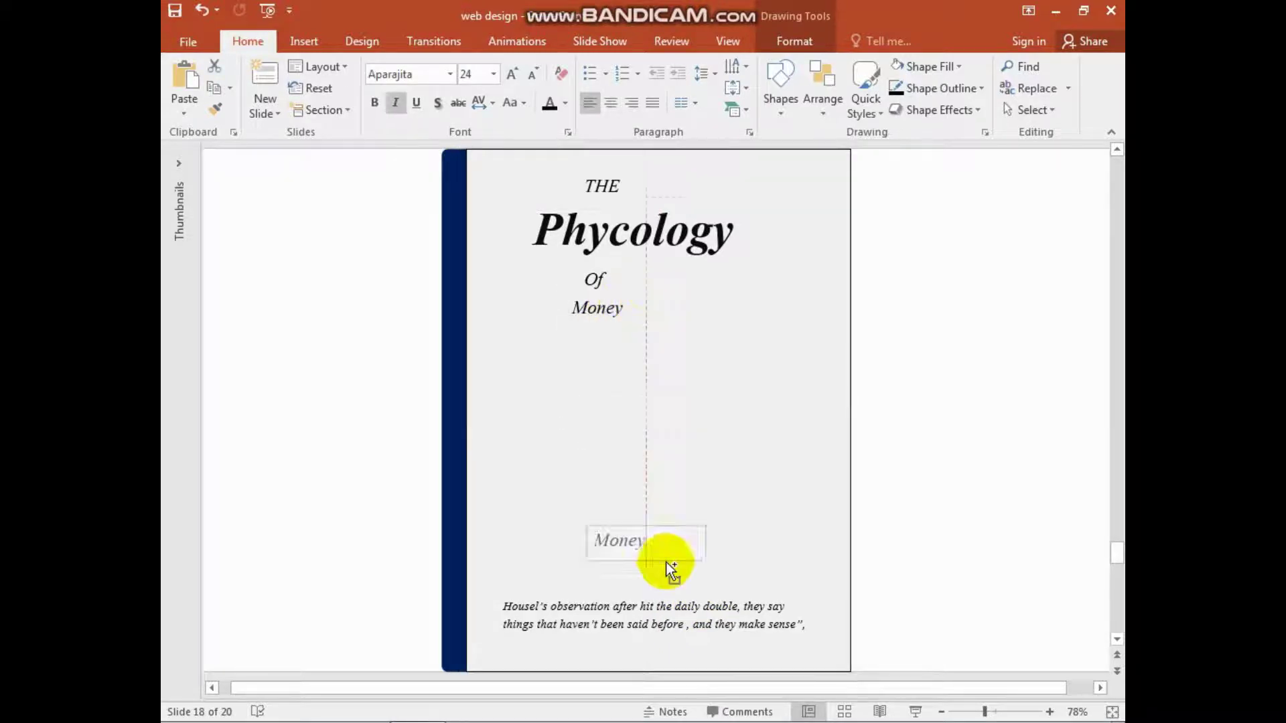
{"action": "key", "text": "ctrl+z"}
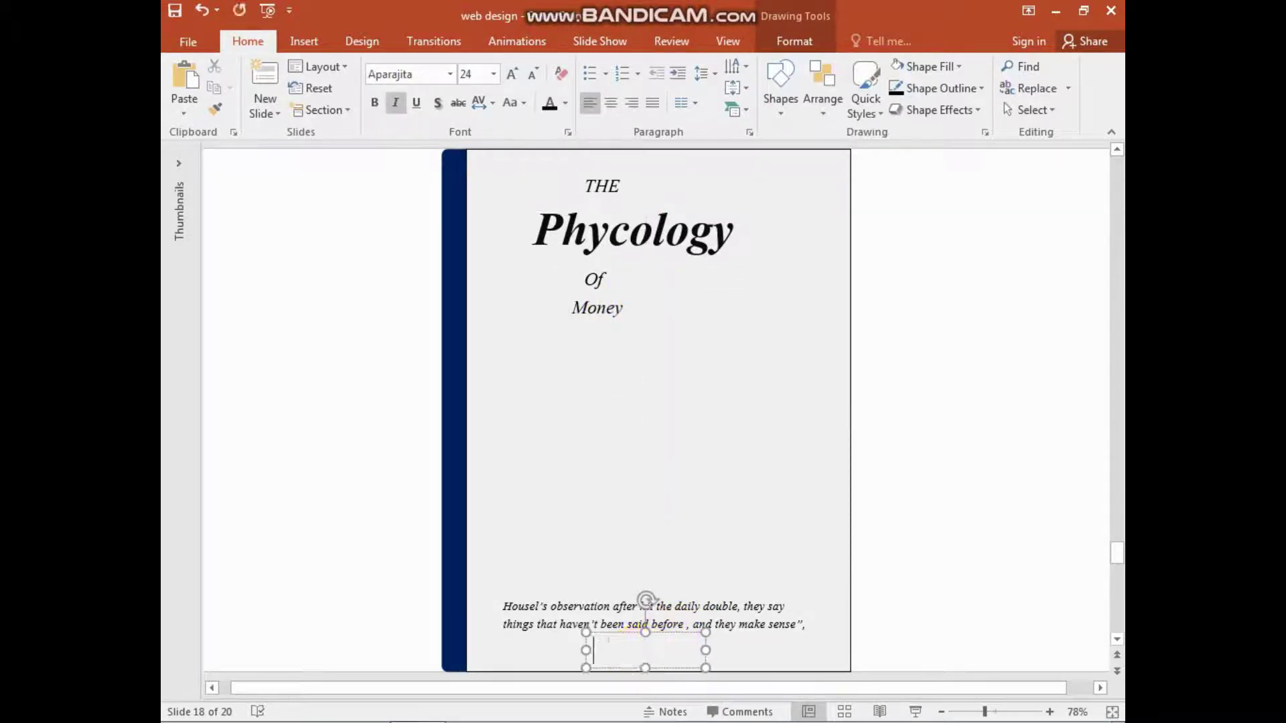
{"action": "type", "text": "HO"}
{"action": "type", "text": "WARD MAR"}
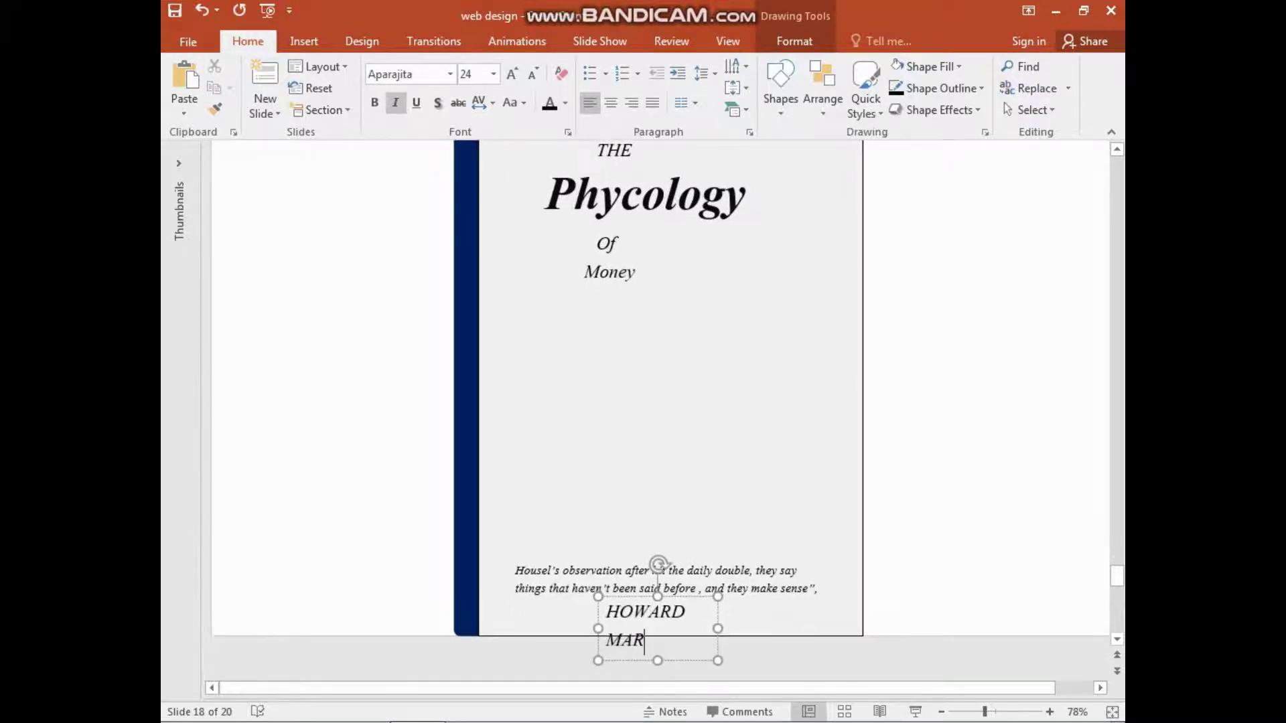
{"action": "type", "text": "KS"}
{"action": "key", "text": "BackSpace"}
{"action": "key", "text": "BackSpace"}
Widen the author name box to one line, set it to 20 pt bold, and position it.
{"action": "left_click", "coordinate": [655, 637]}
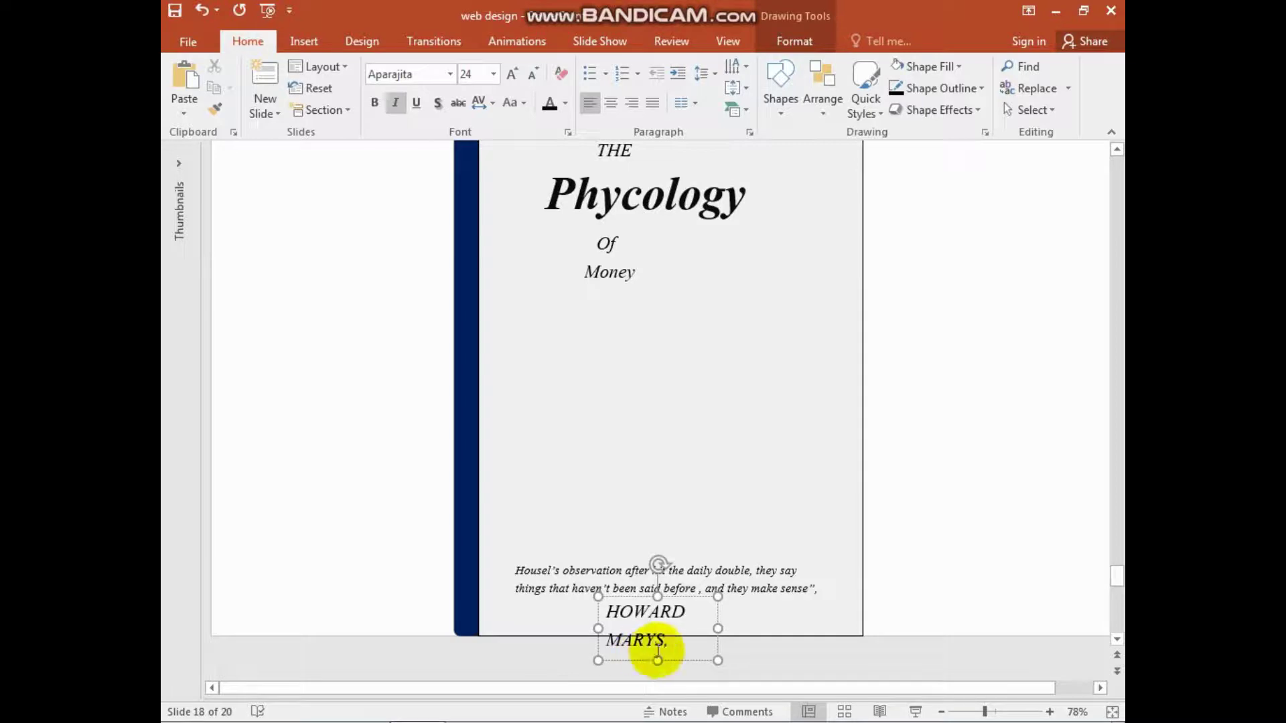
{"action": "left_click_drag", "start_coordinate": [717, 628], "coordinate": [800, 629]}
{"action": "left_click", "coordinate": [717, 643]}
{"action": "triple_click", "coordinate": [717, 643]}
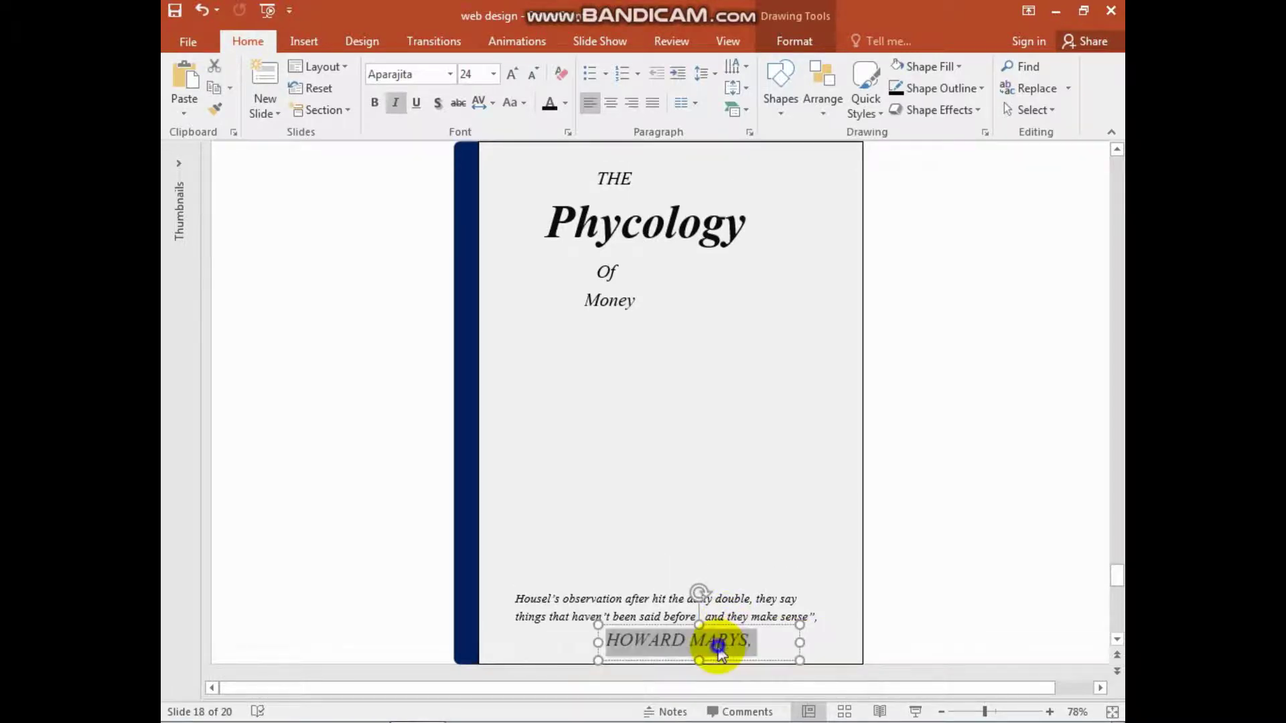
{"action": "right_click", "coordinate": [717, 642]}
{"action": "left_click", "coordinate": [817, 675]}
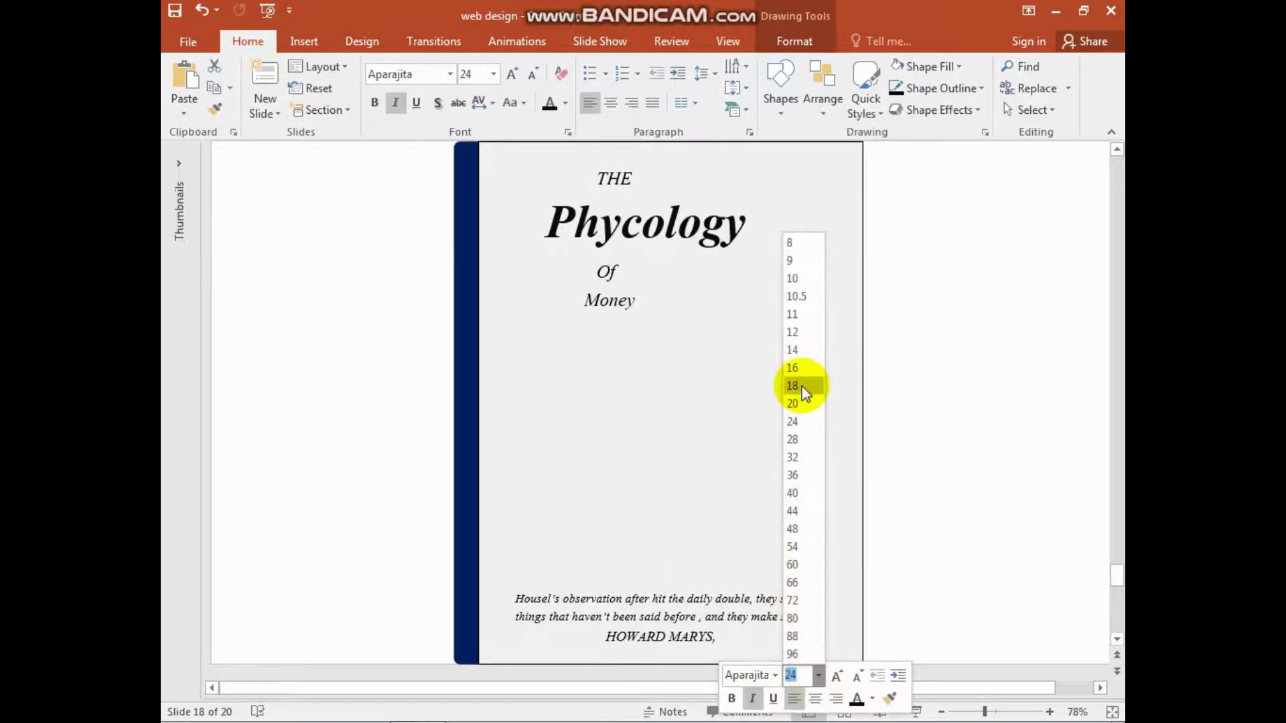
{"action": "left_click", "coordinate": [795, 403]}
{"action": "left_click_drag", "start_coordinate": [742, 633], "coordinate": [738, 643]}
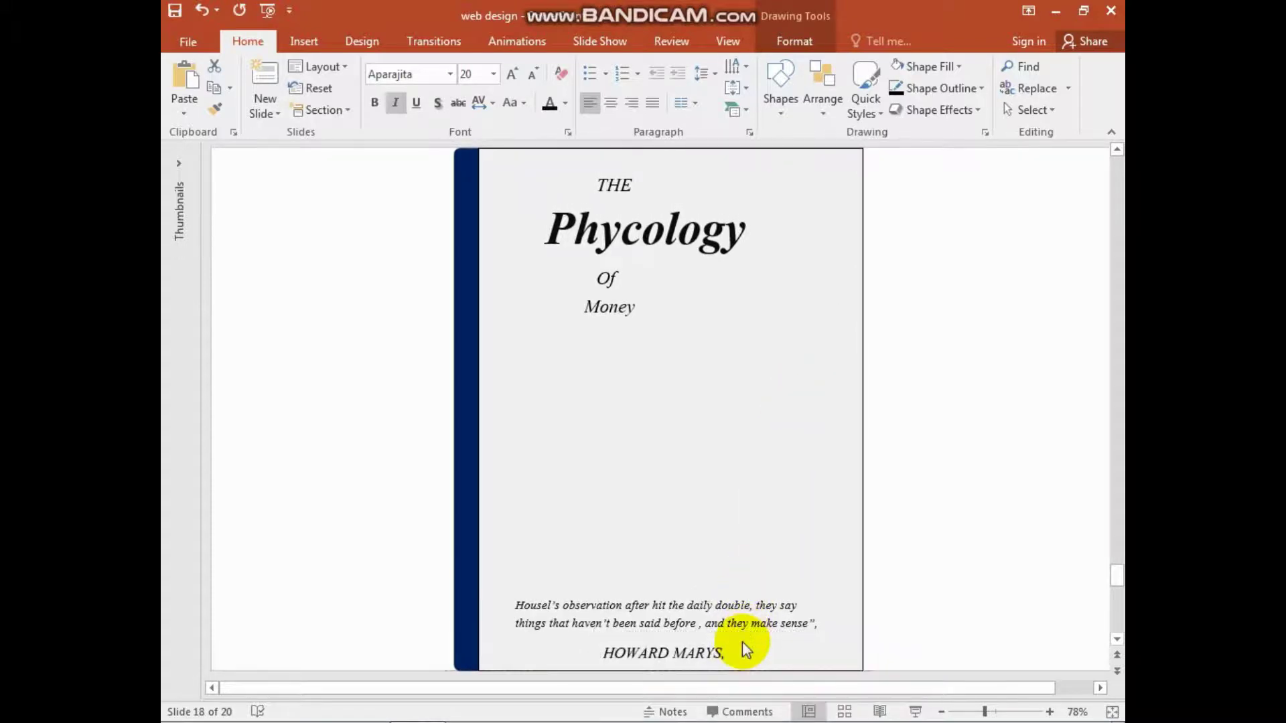
{"action": "triple_click", "coordinate": [704, 658]}
{"action": "right_click", "coordinate": [704, 658]}
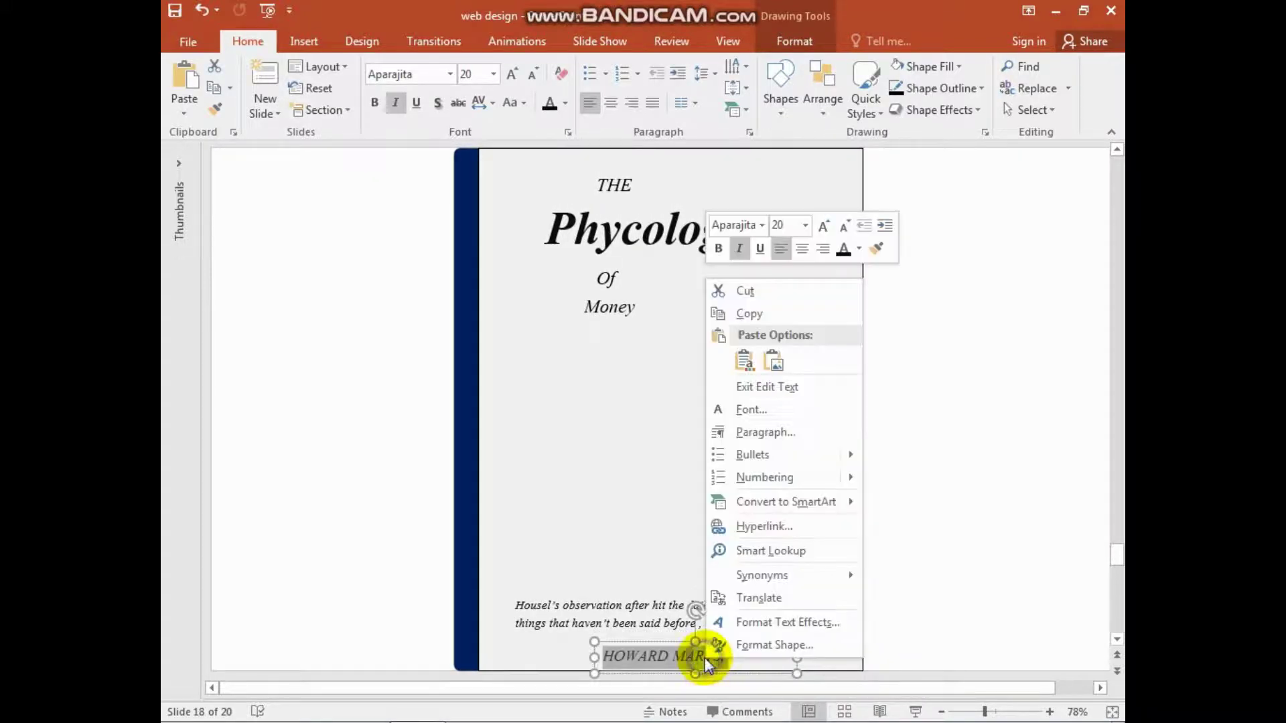
{"action": "left_click", "coordinate": [716, 256]}
{"action": "left_click", "coordinate": [715, 378]}
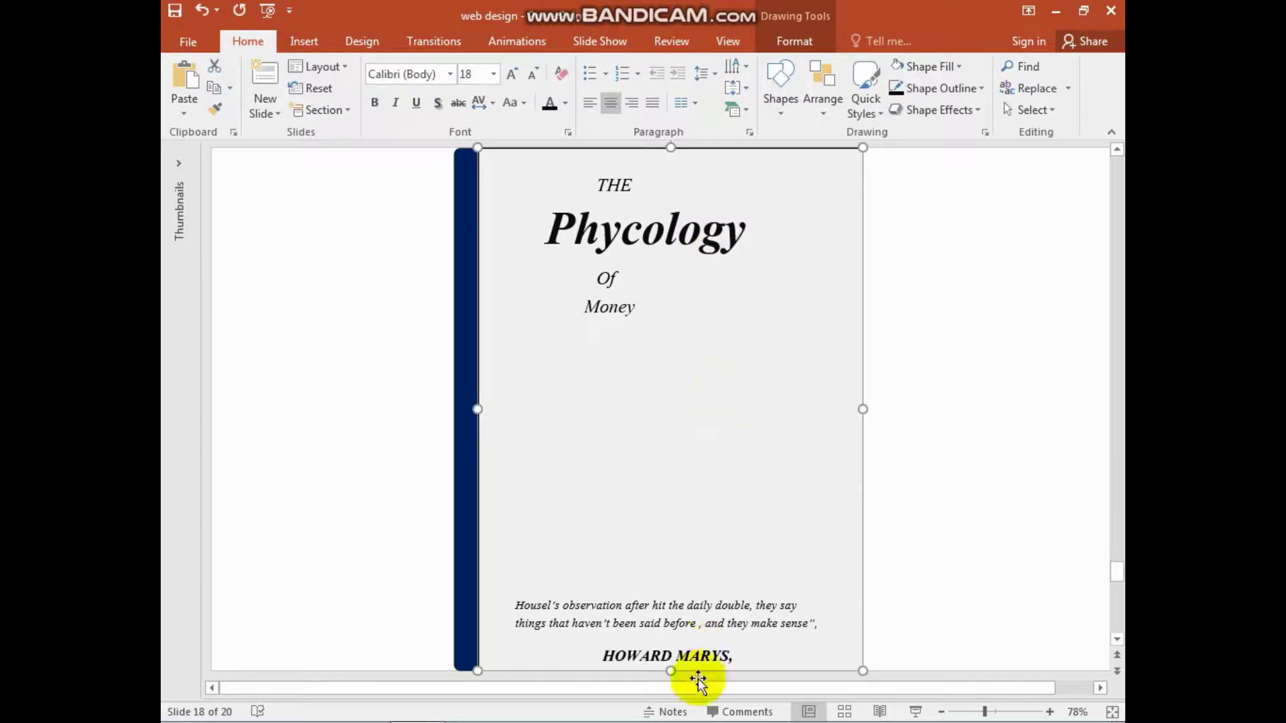
Pick the straight Line shape from the Insert Shapes gallery.
{"action": "left_click", "coordinate": [305, 41]}
{"action": "left_click", "coordinate": [453, 66]}
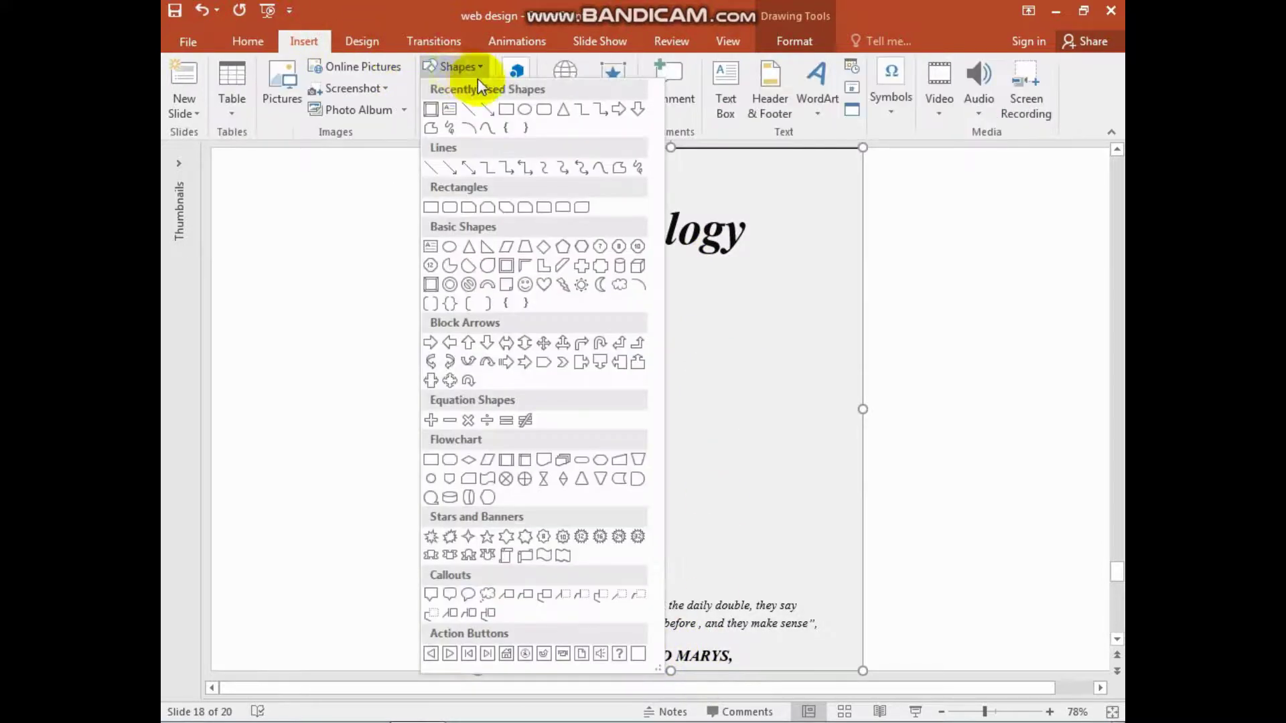
{"action": "left_click", "coordinate": [462, 106]}
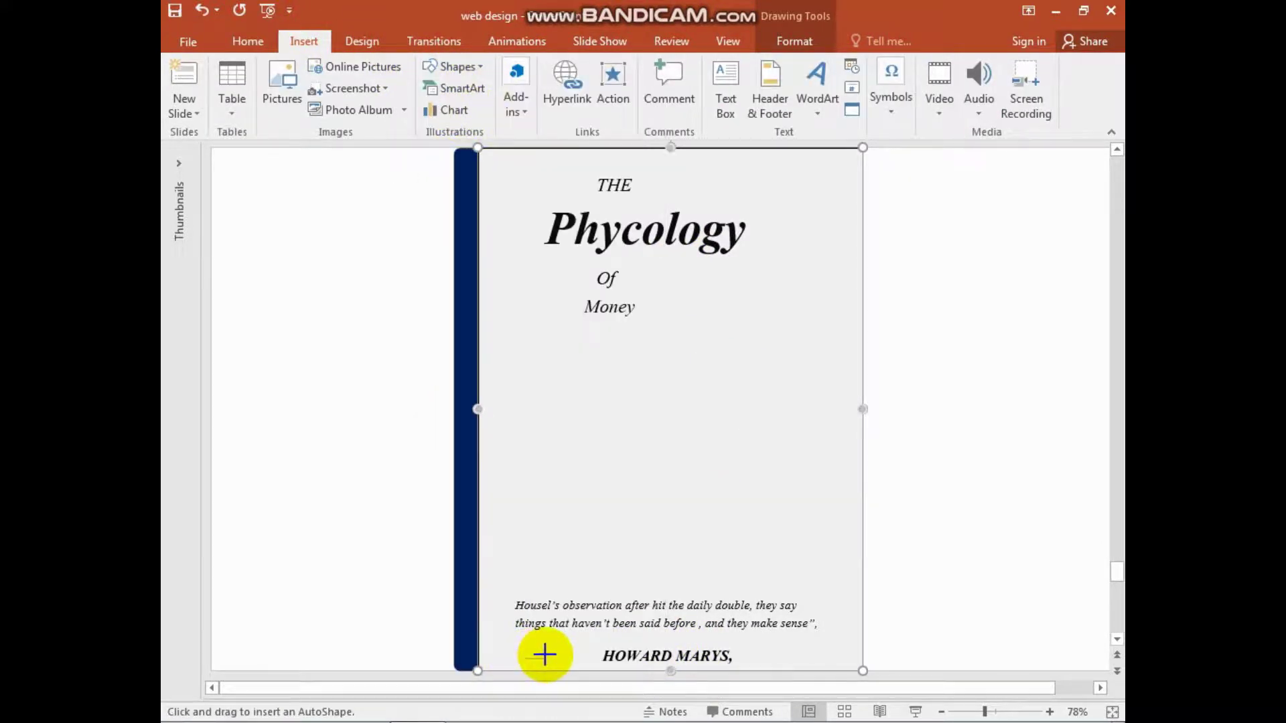
Draw a short horizontal dash just left of the author's name.
{"action": "left_click_drag", "start_coordinate": [525, 658], "coordinate": [559, 658]}
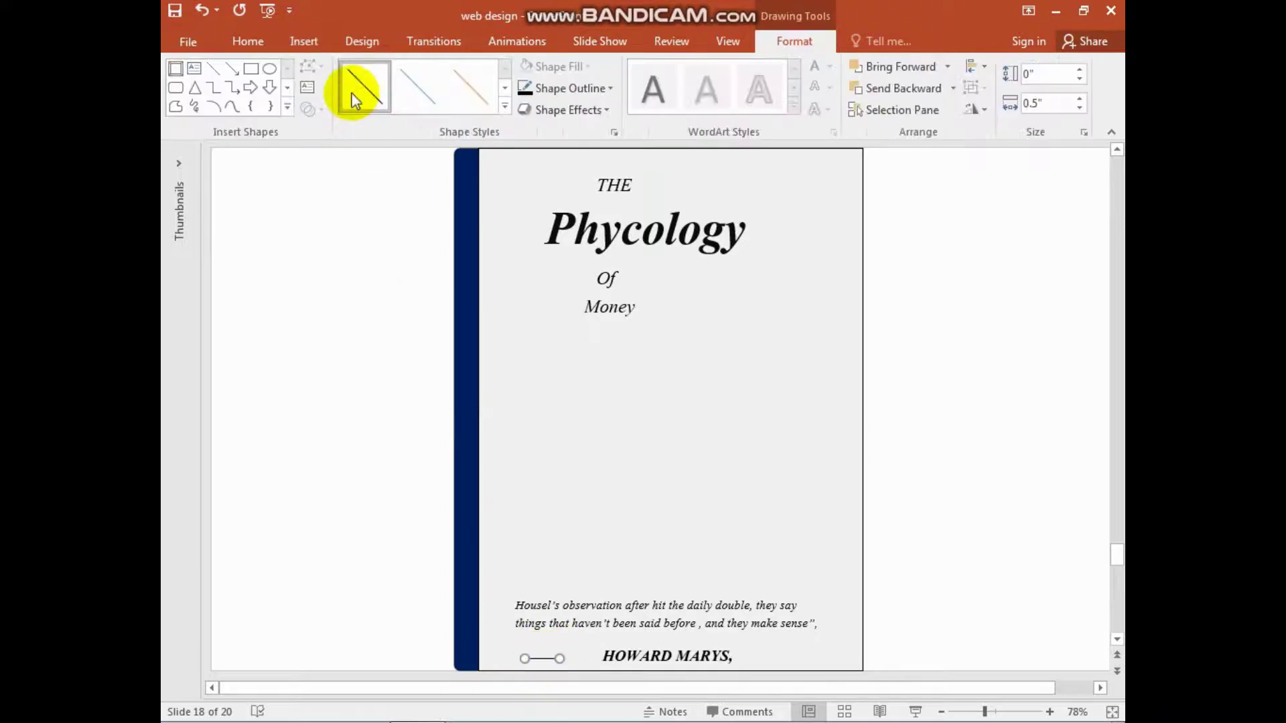
{"action": "key", "text": "Right"}
{"action": "key", "text": "Right"}
{"action": "key", "text": "Right"}
{"action": "key", "text": "Right"}
{"action": "key", "text": "Right"}
{"action": "key", "text": "Right"}
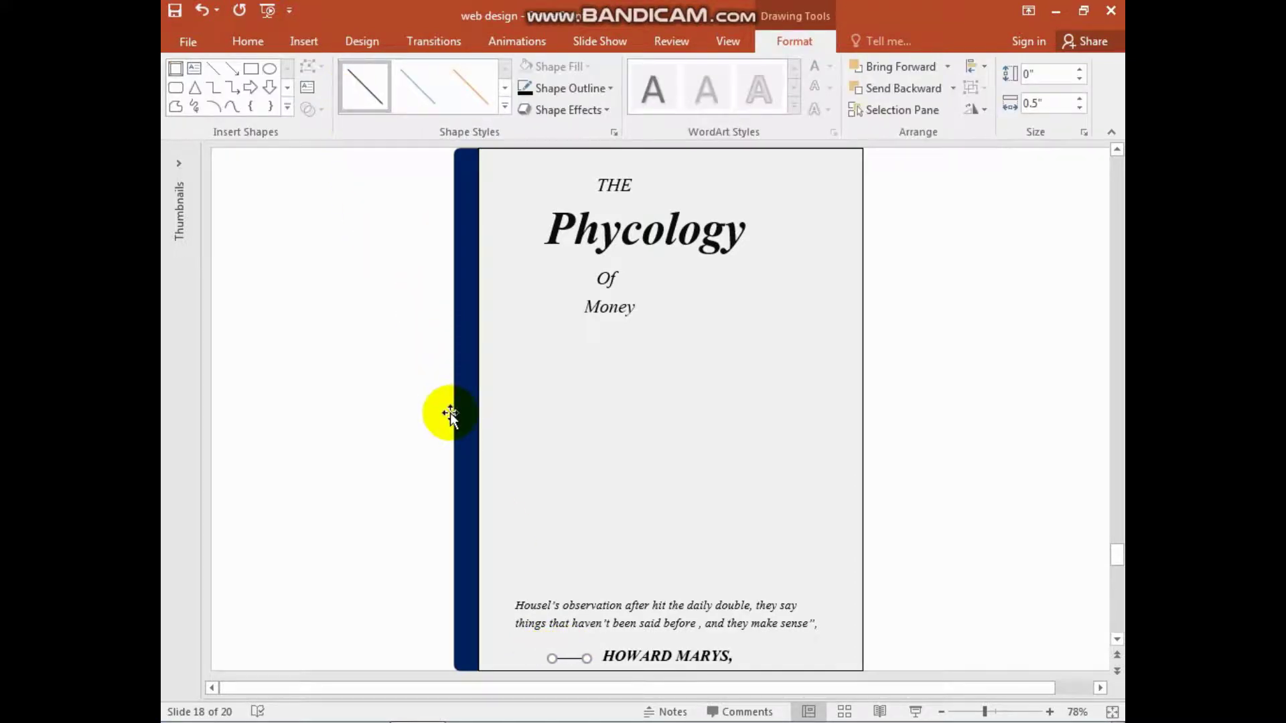
{"action": "left_click", "coordinate": [536, 435]}
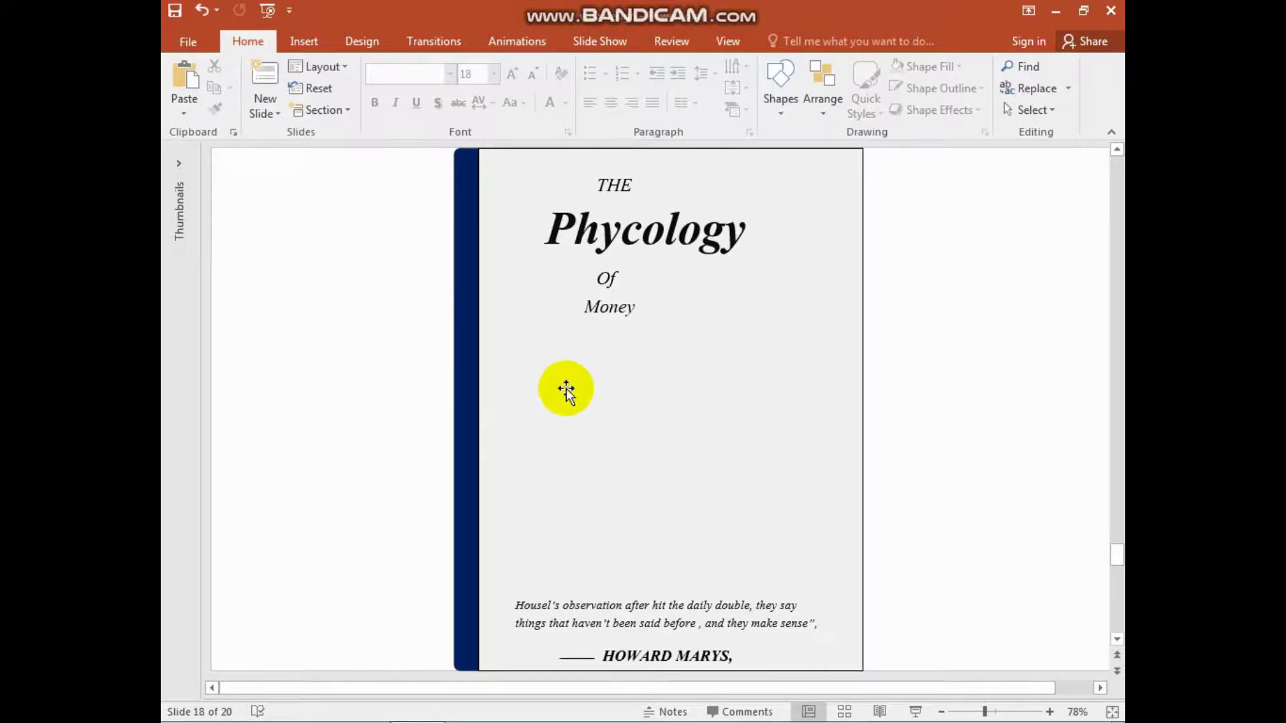
Copy the Money box above the quote and type 'TIMELESS LESSONS ON WEALTH, GREED, AND HAPPINESS'.
{"action": "left_click", "coordinate": [628, 296]}
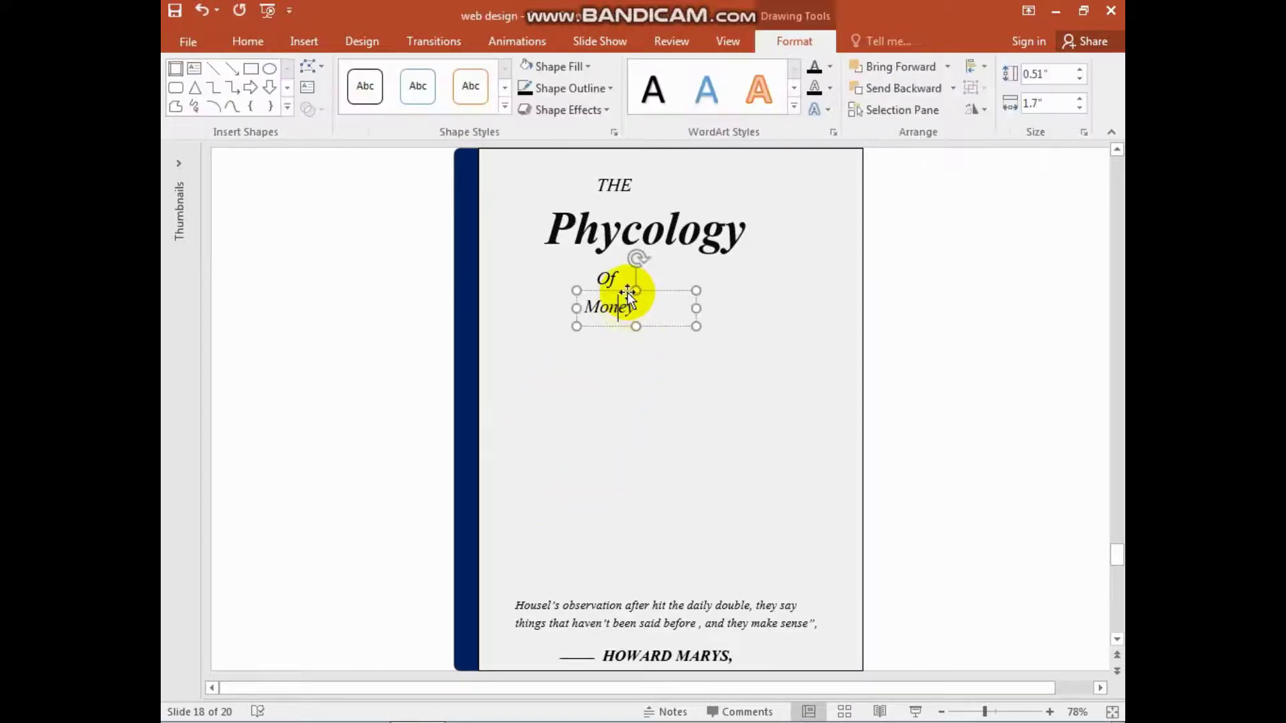
{"action": "left_click_drag", "start_coordinate": [628, 296], "coordinate": [612, 526]}
{"action": "double_click", "coordinate": [615, 528]}
{"action": "key", "text": "BackSpace"}
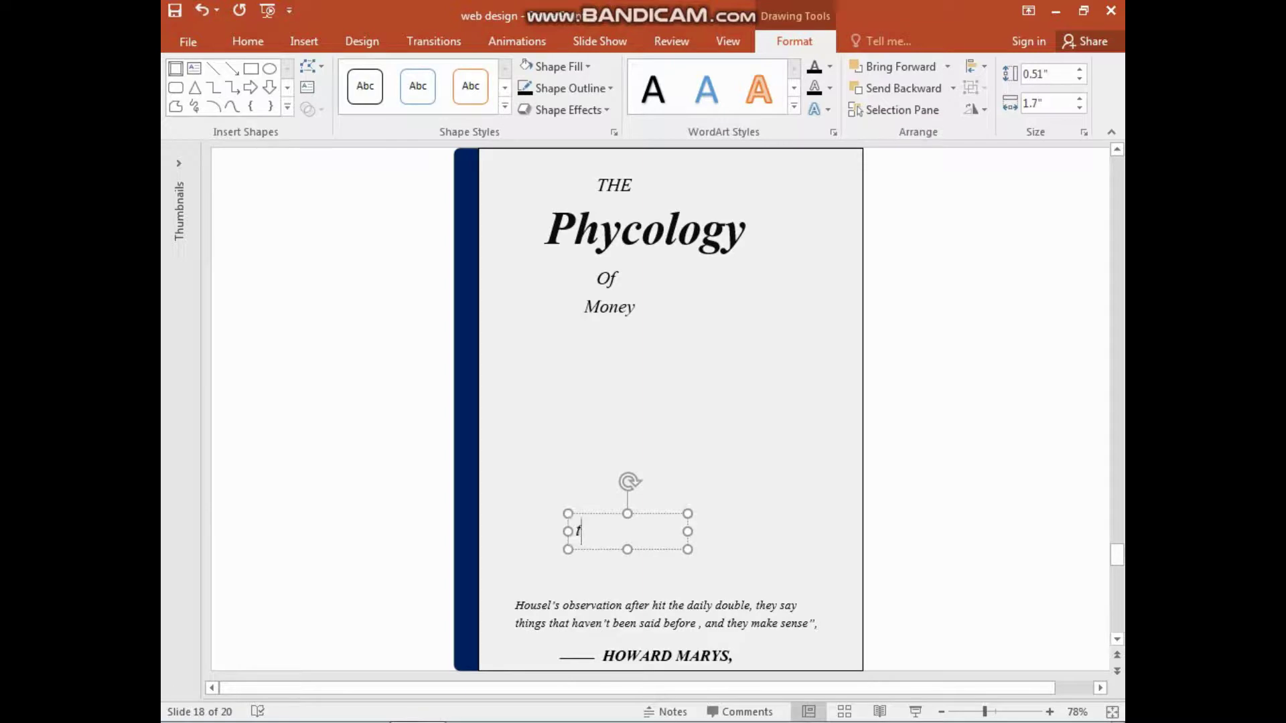
{"action": "type", "text": "TIME"}
{"action": "type", "text": "LESS LESSONS"}
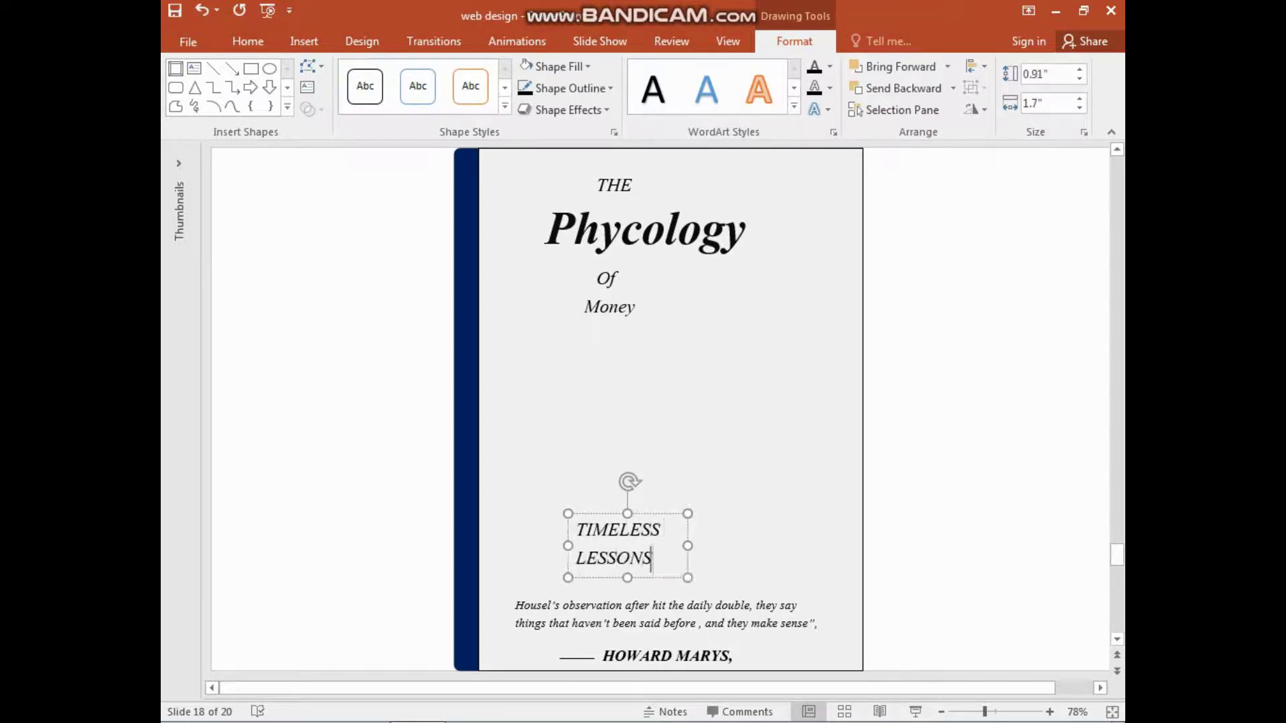
{"action": "type", "text": " ON WE"}
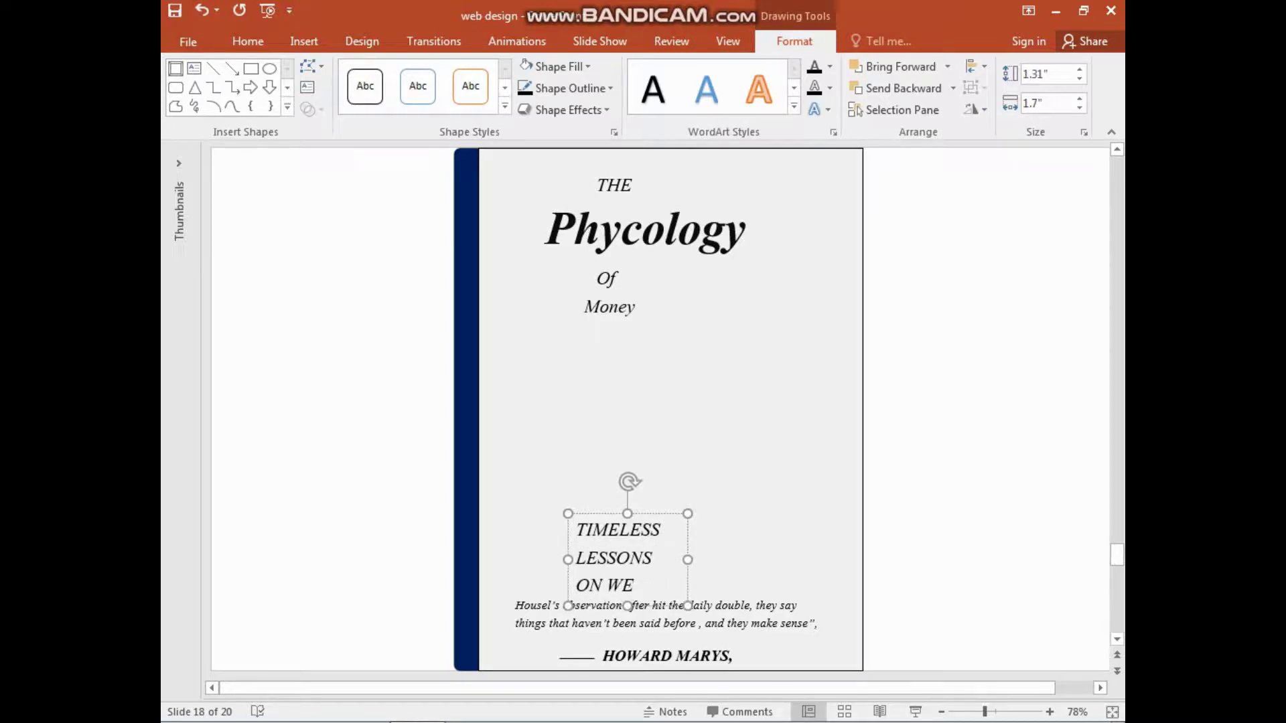
{"action": "type", "text": "ALTH."}
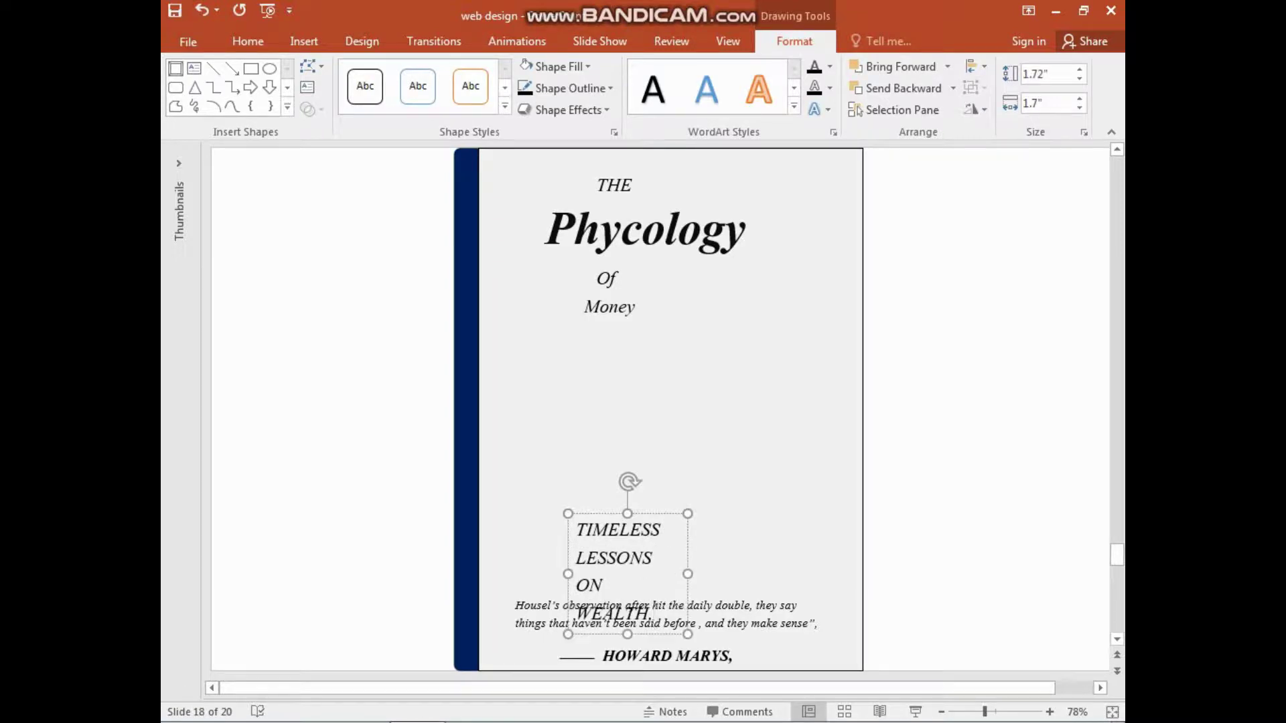
{"action": "type", "text": " GREED, AND"}
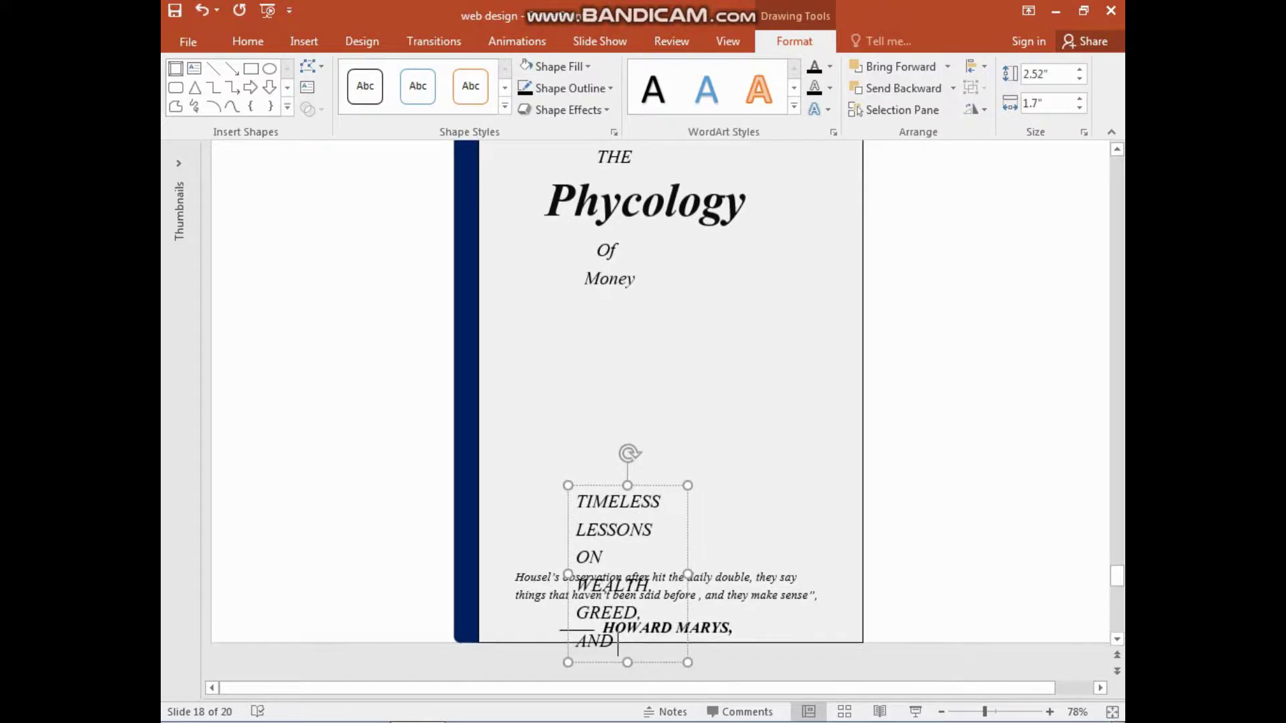
{"action": "type", "text": " HAPPINESS"}
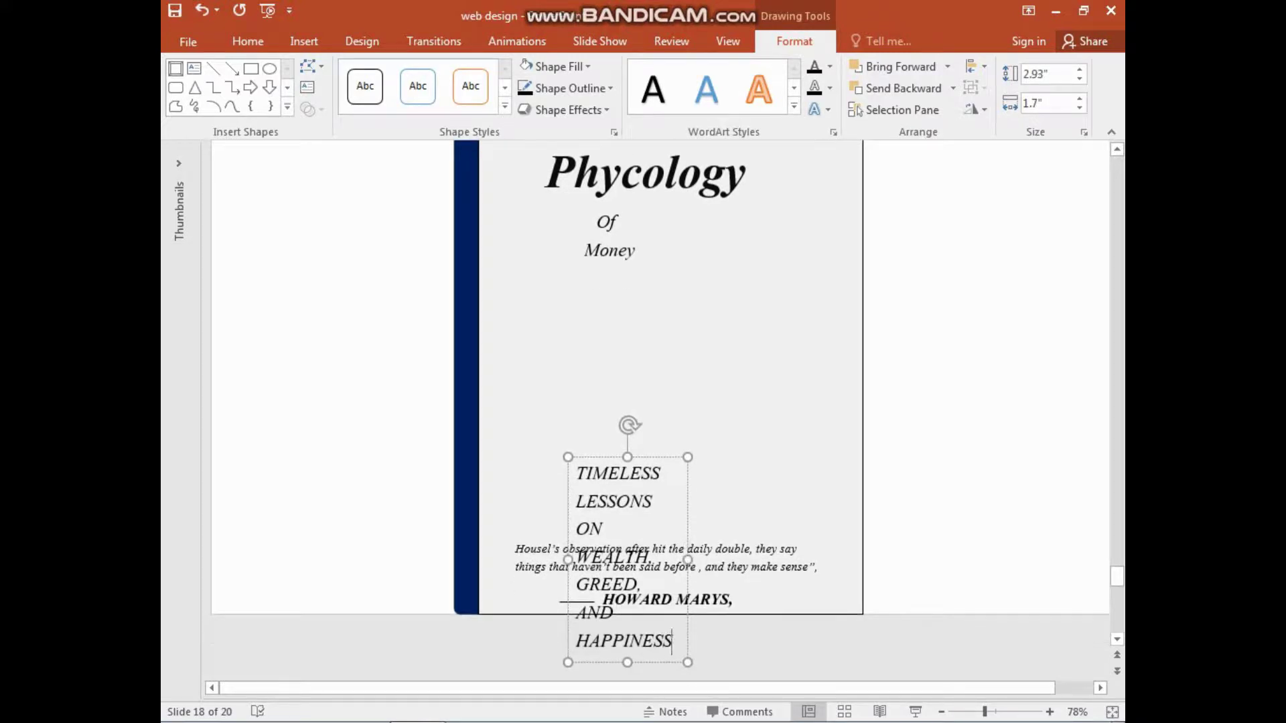
Widen and move the subtitle box so the text wraps onto two lines above the quote.
{"action": "left_click_drag", "start_coordinate": [688, 559], "coordinate": [816, 559]}
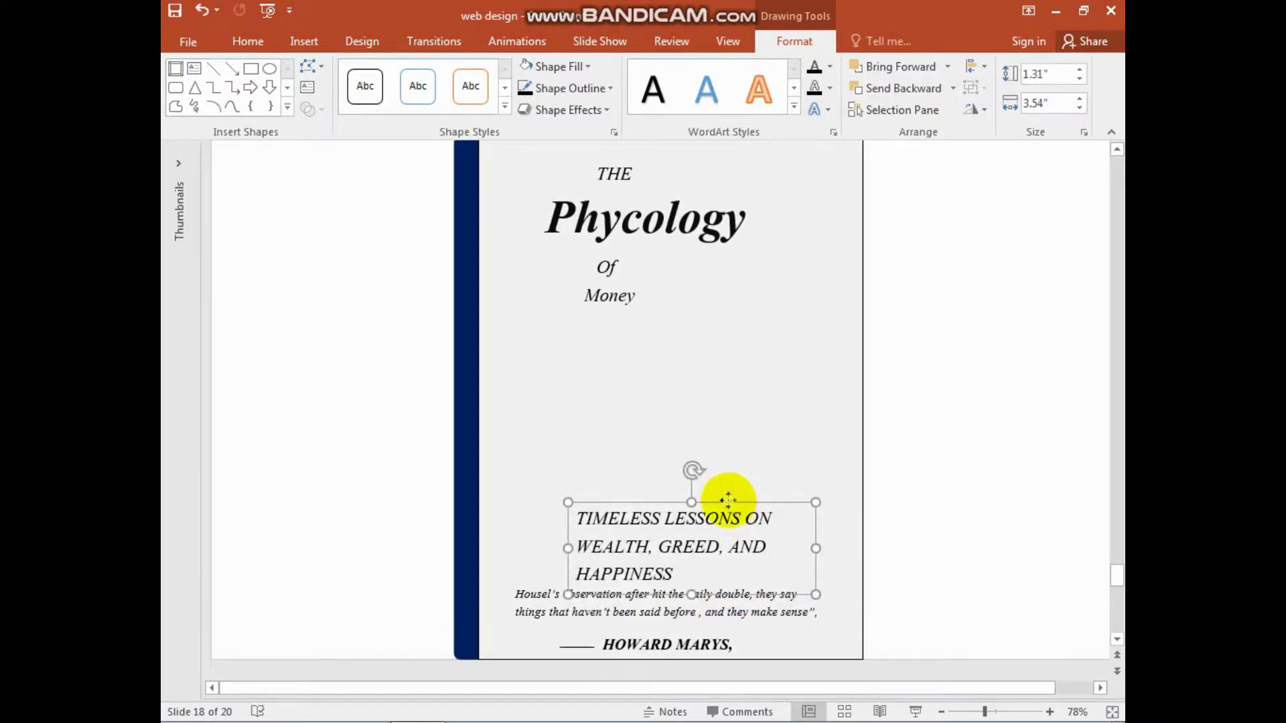
{"action": "left_click_drag", "start_coordinate": [728, 501], "coordinate": [697, 468]}
{"action": "mouse_move", "coordinate": [798, 516]}
{"action": "left_mouse_down"}
{"action": "mouse_move", "coordinate": [853, 512]}
{"action": "mouse_move", "coordinate": [741, 475]}
{"action": "mouse_move", "coordinate": [745, 511]}
{"action": "left_mouse_up"}
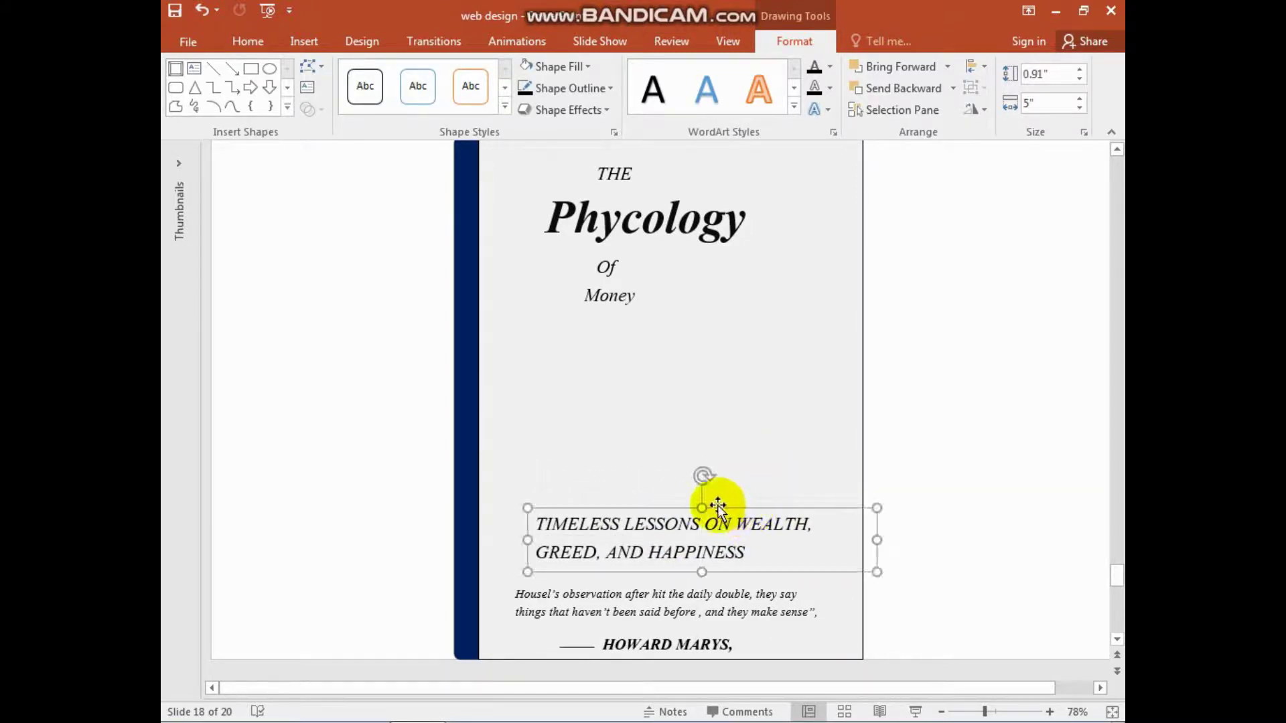
{"action": "left_click", "coordinate": [735, 496]}
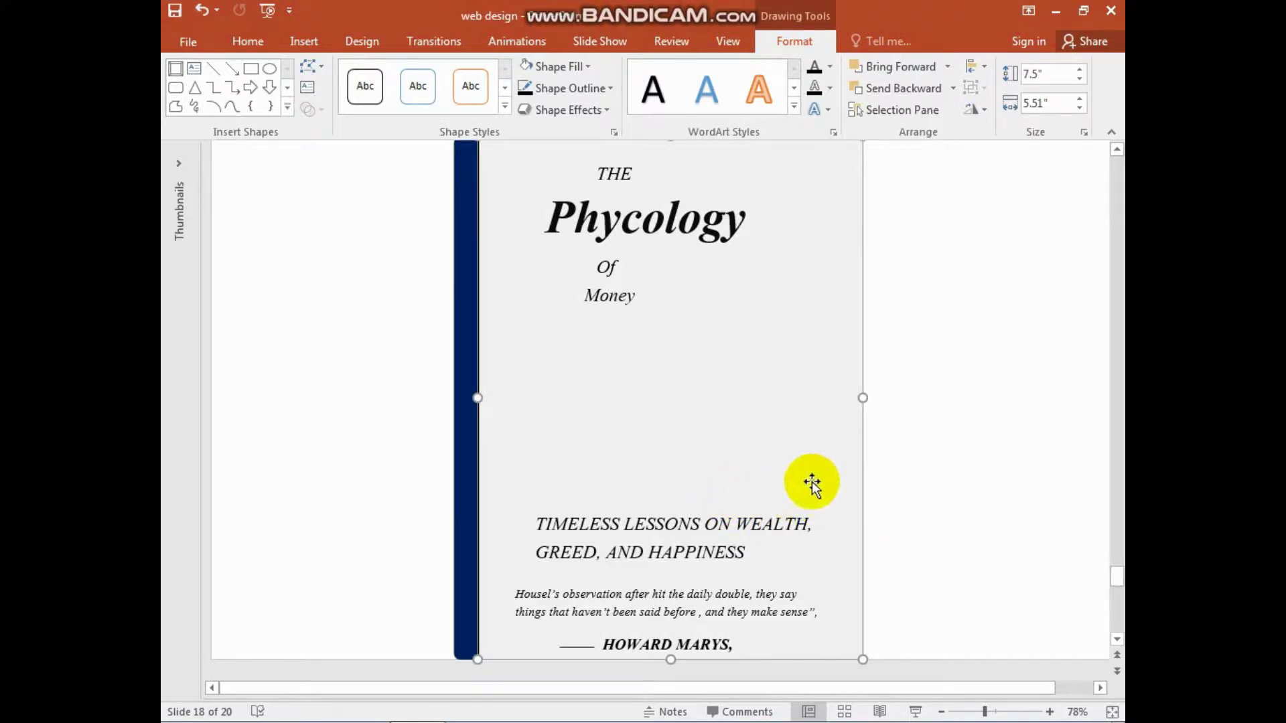
Make the whole subtitle text bold.
{"action": "left_click", "coordinate": [660, 547]}
{"action": "triple_click", "coordinate": [660, 547]}
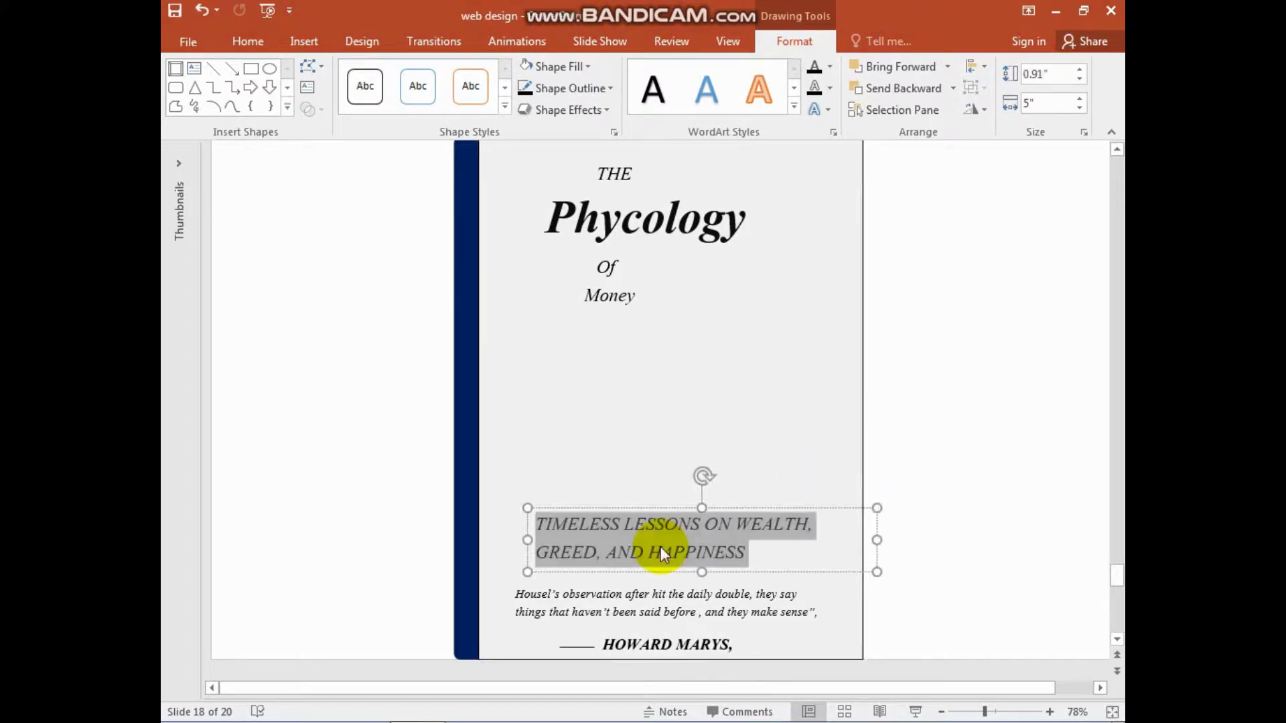
{"action": "right_click", "coordinate": [661, 546]}
{"action": "left_click", "coordinate": [677, 590]}
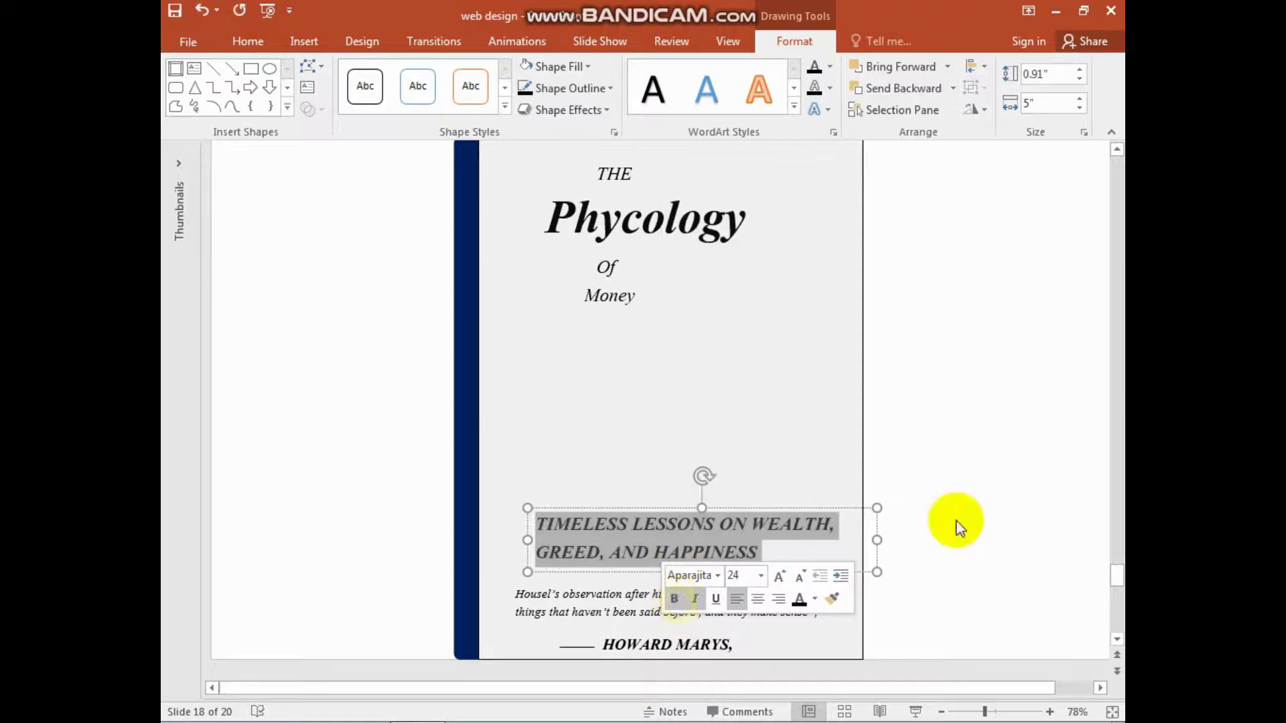
{"action": "left_click", "coordinate": [956, 520]}
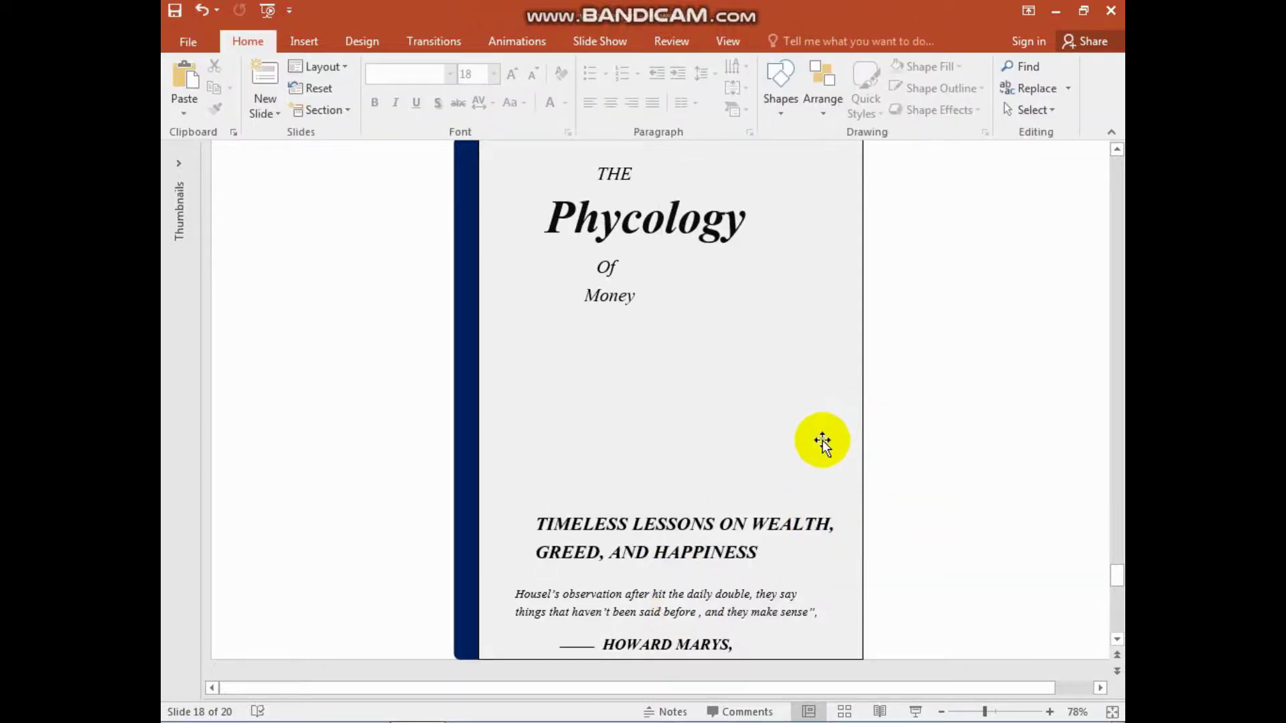
Copy the Money box below the subtitle and type the author's first name and surname on two lines.
{"action": "left_click_drag", "start_coordinate": [686, 507], "coordinate": [669, 483]}
{"action": "left_click", "coordinate": [617, 295]}
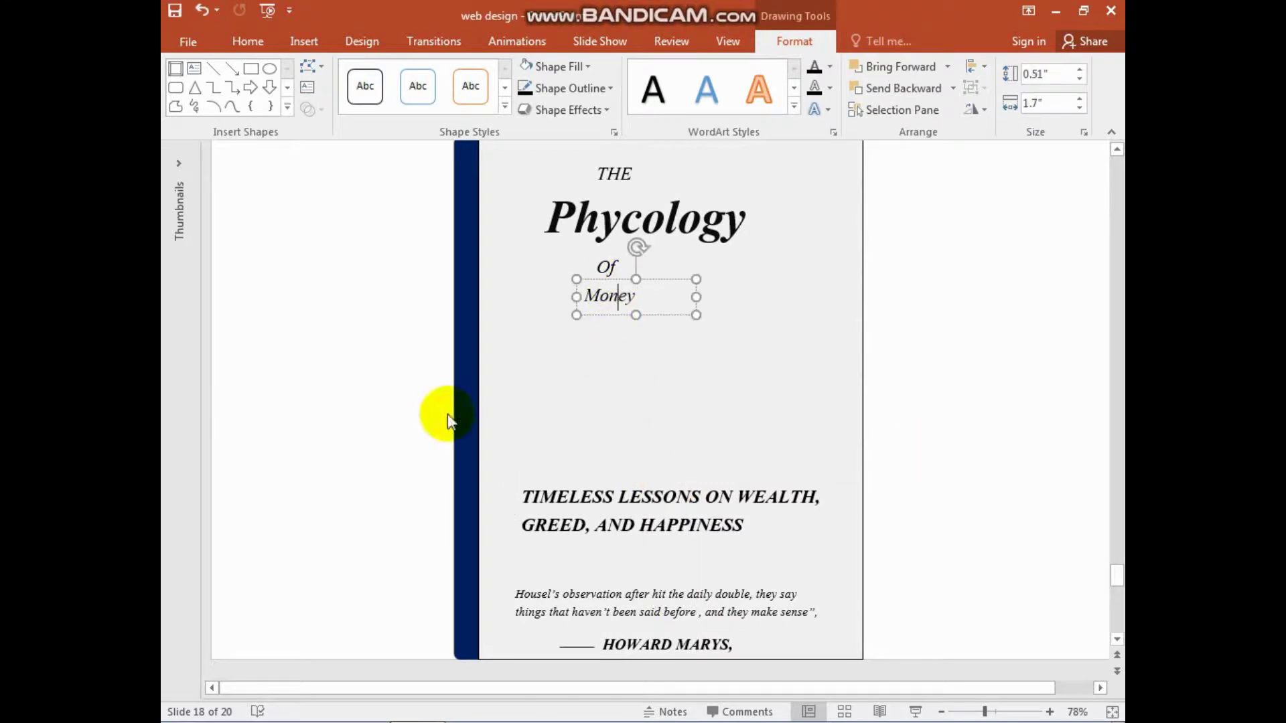
{"action": "left_click_drag", "start_coordinate": [651, 287], "coordinate": [646, 561]}
{"action": "double_click", "coordinate": [612, 560]}
{"action": "key", "text": "BackSpace"}
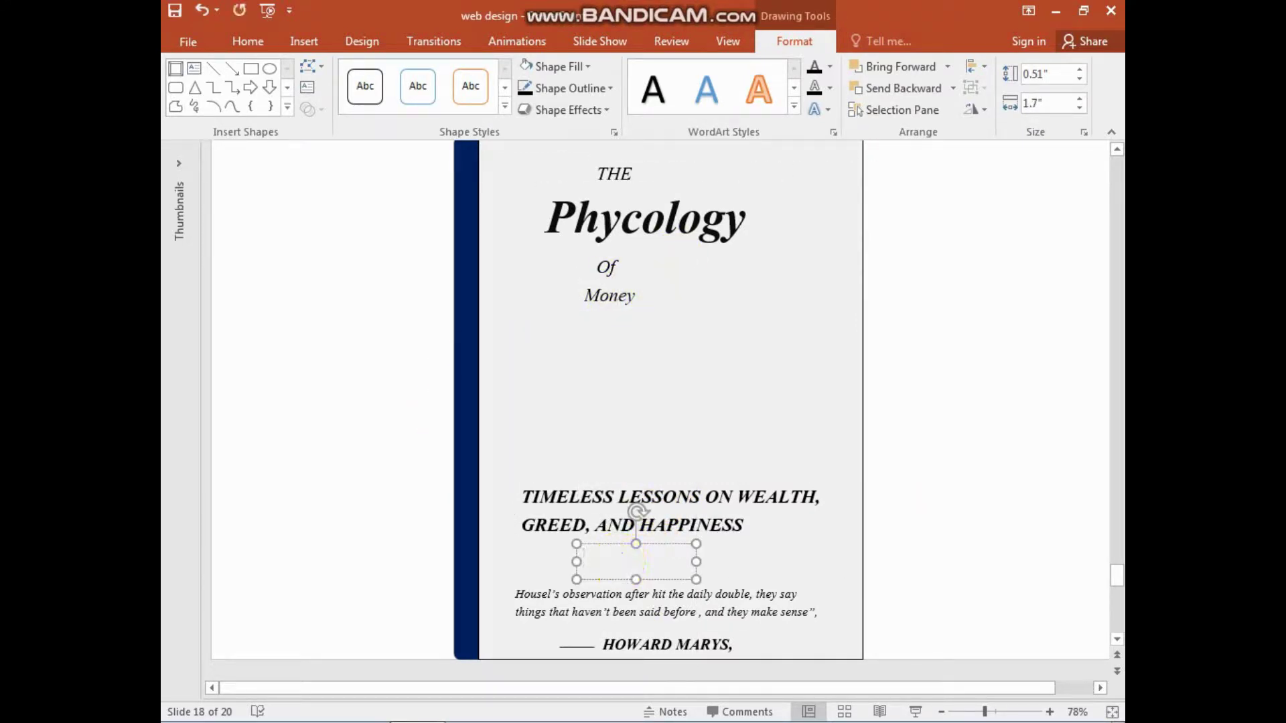
{"action": "type", "text": "MORGAN"}
{"action": "key", "text": "Return"}
{"action": "type", "text": "HOUS"}
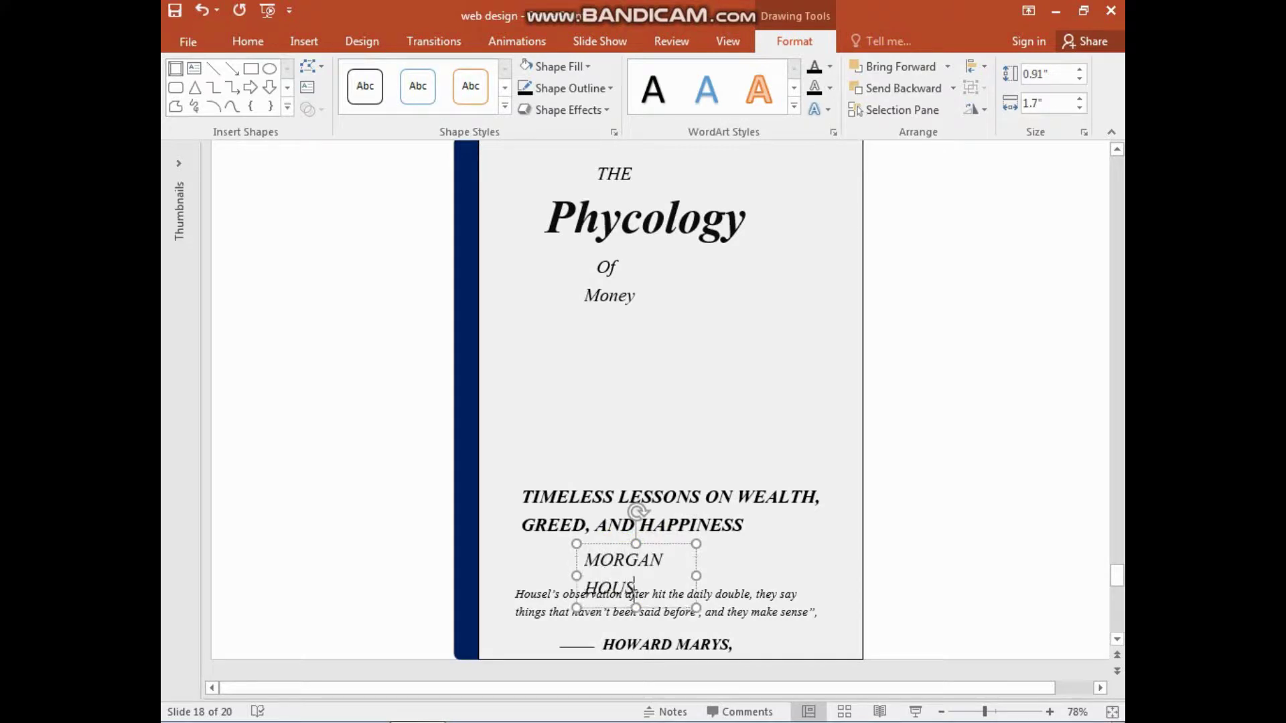
{"action": "type", "text": "EL"}
Widen the author name box so the name fits, and move it between subtitle and quote.
{"action": "mouse_move", "coordinate": [696, 576]}
{"action": "left_mouse_down"}
{"action": "mouse_move", "coordinate": [777, 571]}
{"action": "mouse_move", "coordinate": [715, 570]}
{"action": "left_mouse_up"}
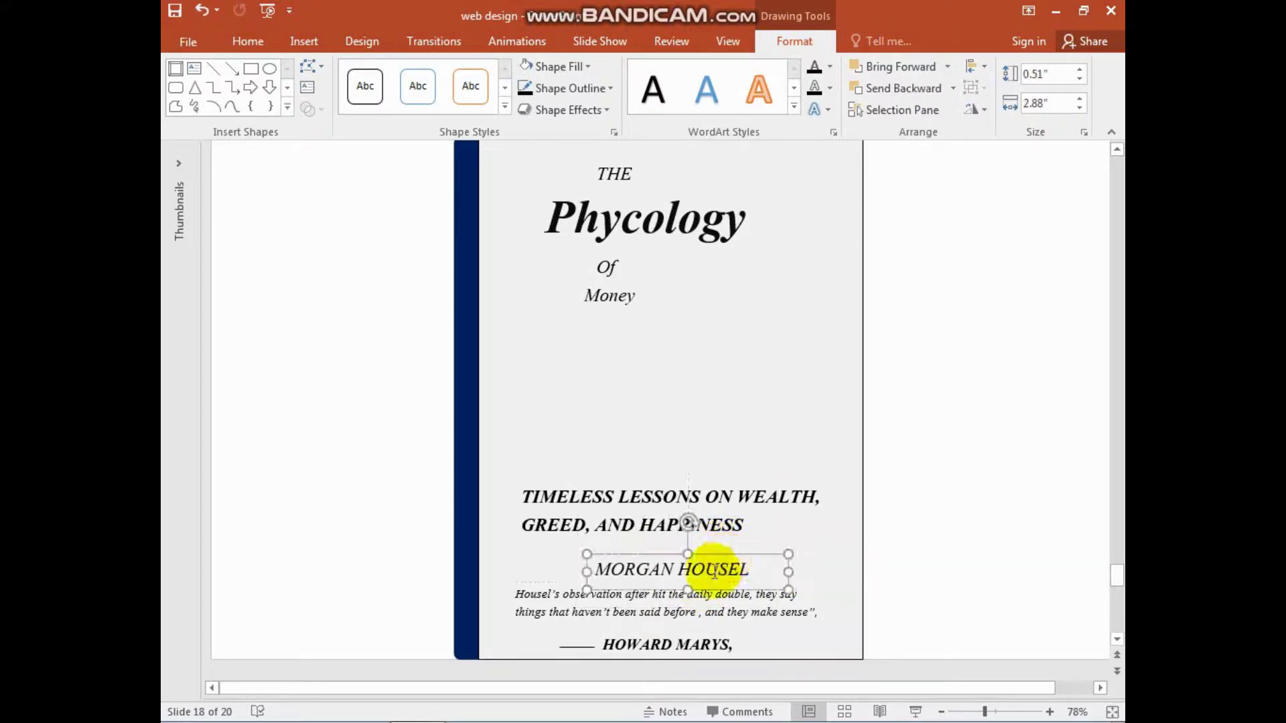
{"action": "triple_click", "coordinate": [714, 570]}
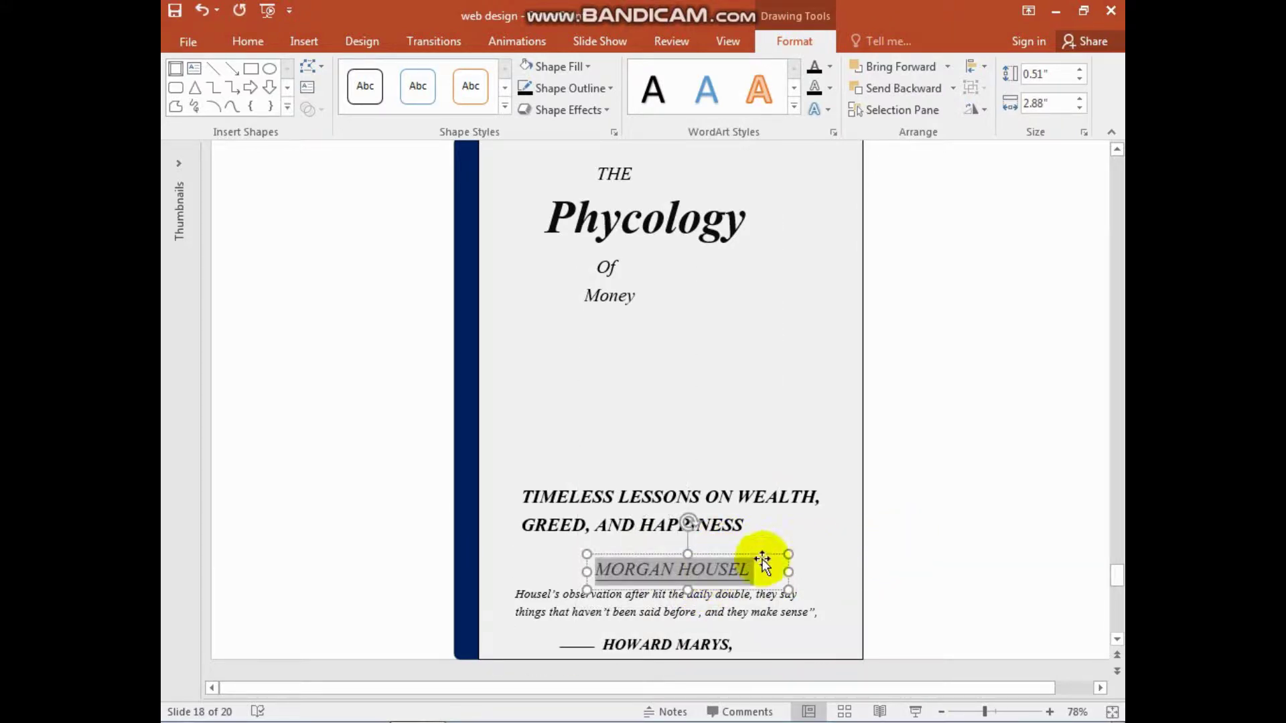
{"action": "left_click_drag", "start_coordinate": [726, 559], "coordinate": [717, 566]}
{"action": "left_click", "coordinate": [841, 568]}
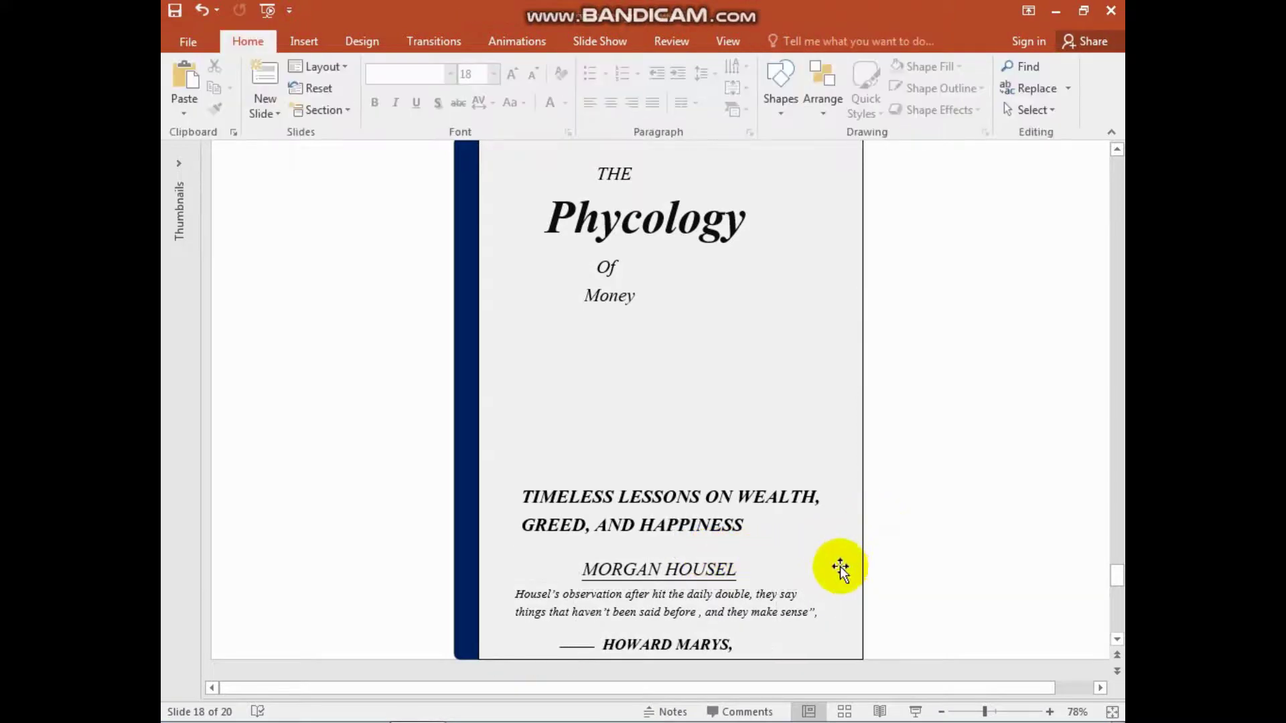
{"action": "left_click", "coordinate": [709, 499]}
{"action": "left_click", "coordinate": [706, 570]}
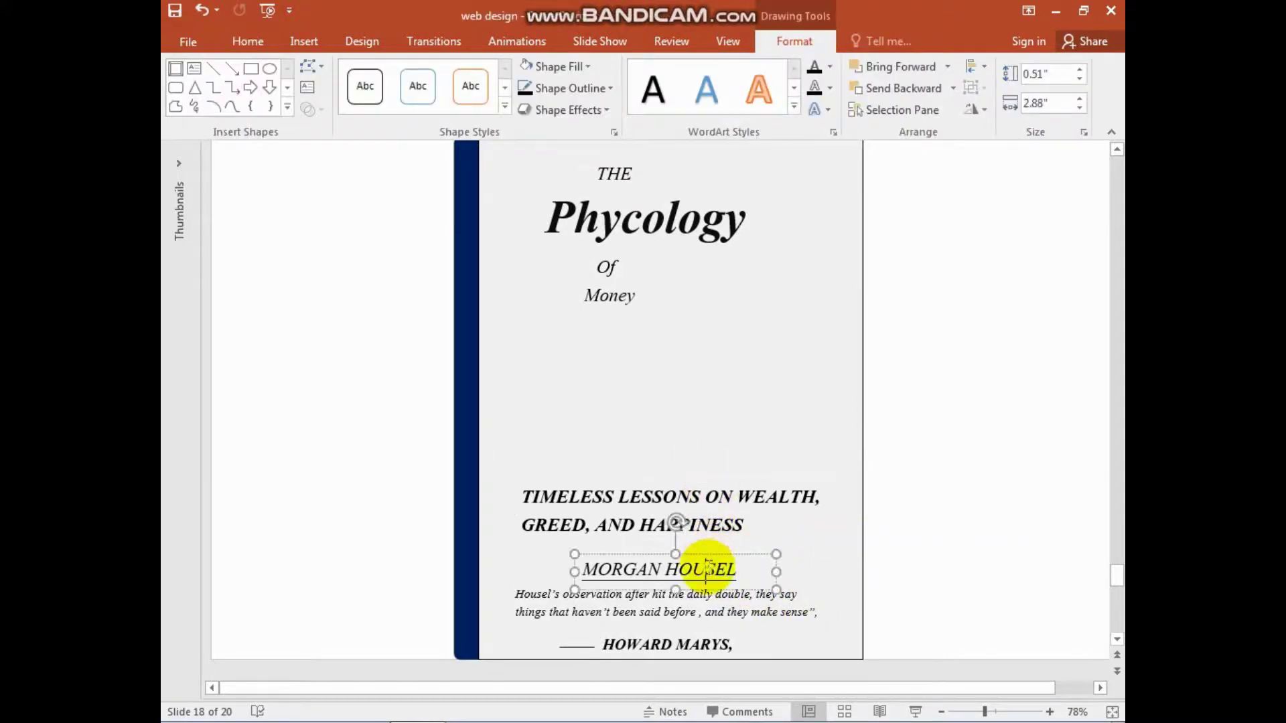
{"action": "left_click_drag", "start_coordinate": [715, 560], "coordinate": [714, 547]}
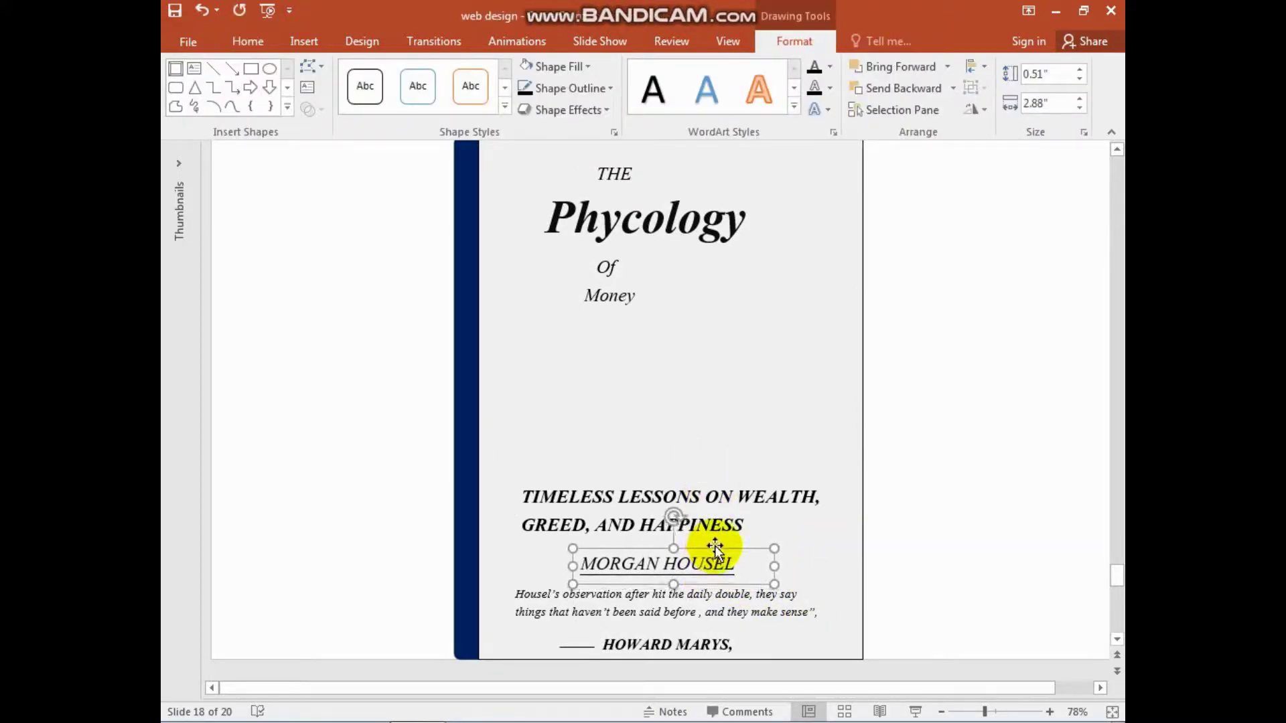
Set the author's name to 20 pt and collapse the ribbon for more slide space.
{"action": "triple_click", "coordinate": [693, 563]}
{"action": "right_click", "coordinate": [693, 563]}
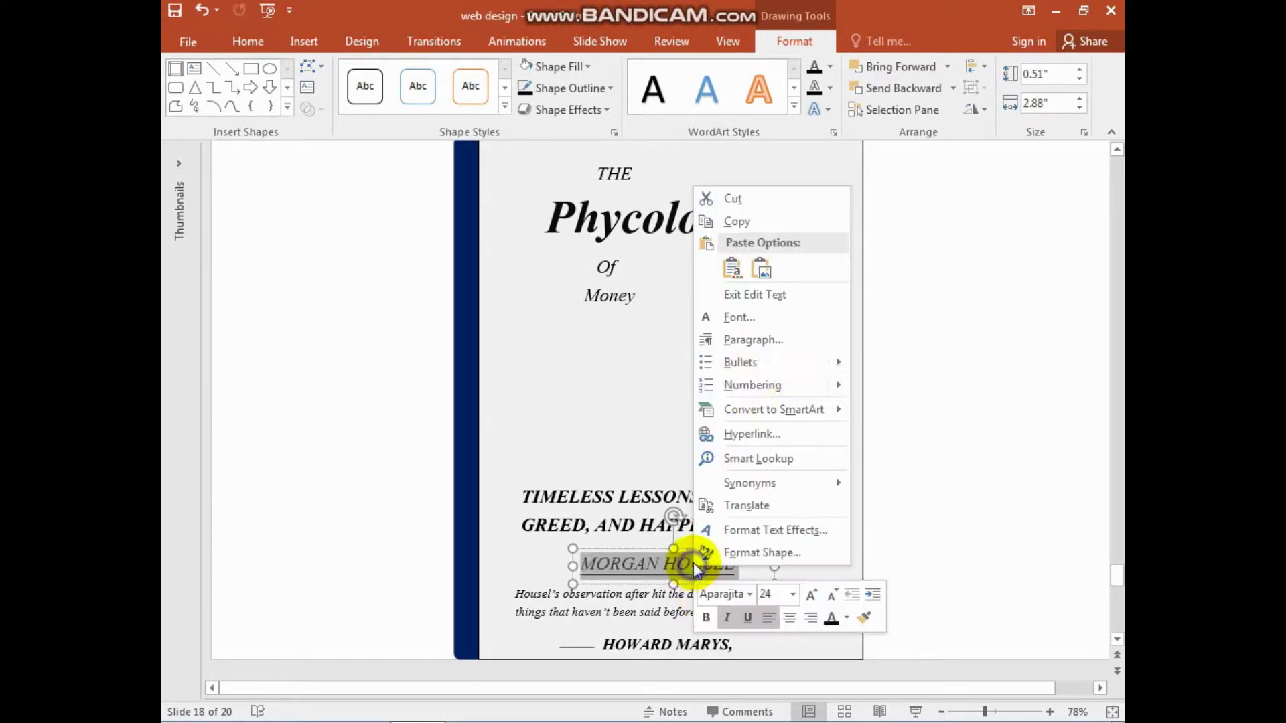
{"action": "left_click", "coordinate": [794, 595]}
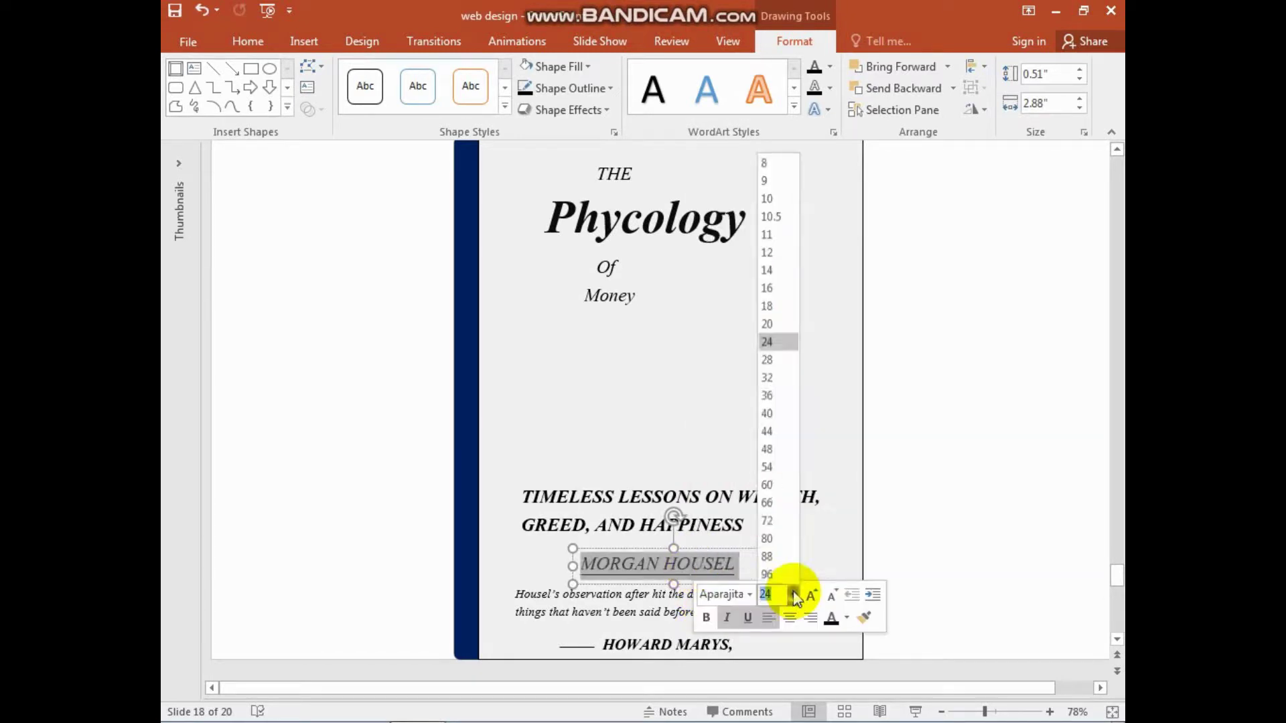
{"action": "left_click", "coordinate": [775, 324]}
{"action": "left_click", "coordinate": [700, 559]}
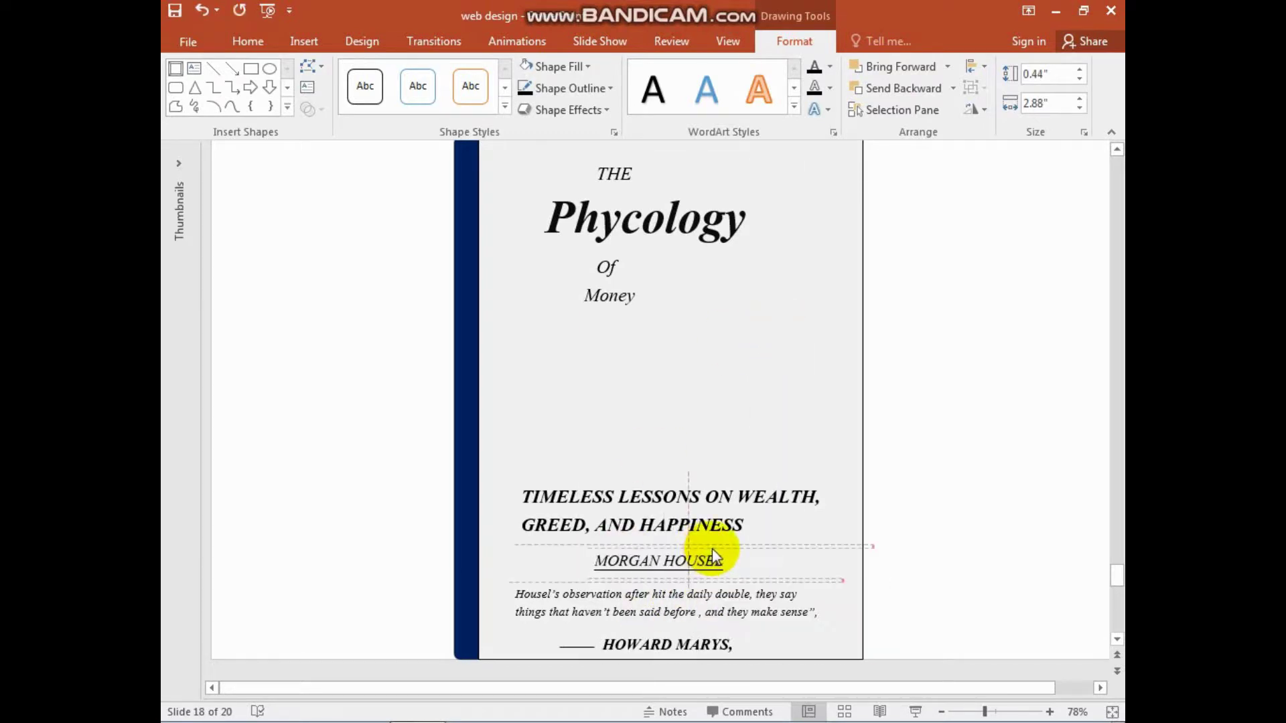
{"action": "left_click", "coordinate": [907, 534]}
{"action": "left_click", "coordinate": [1108, 134]}
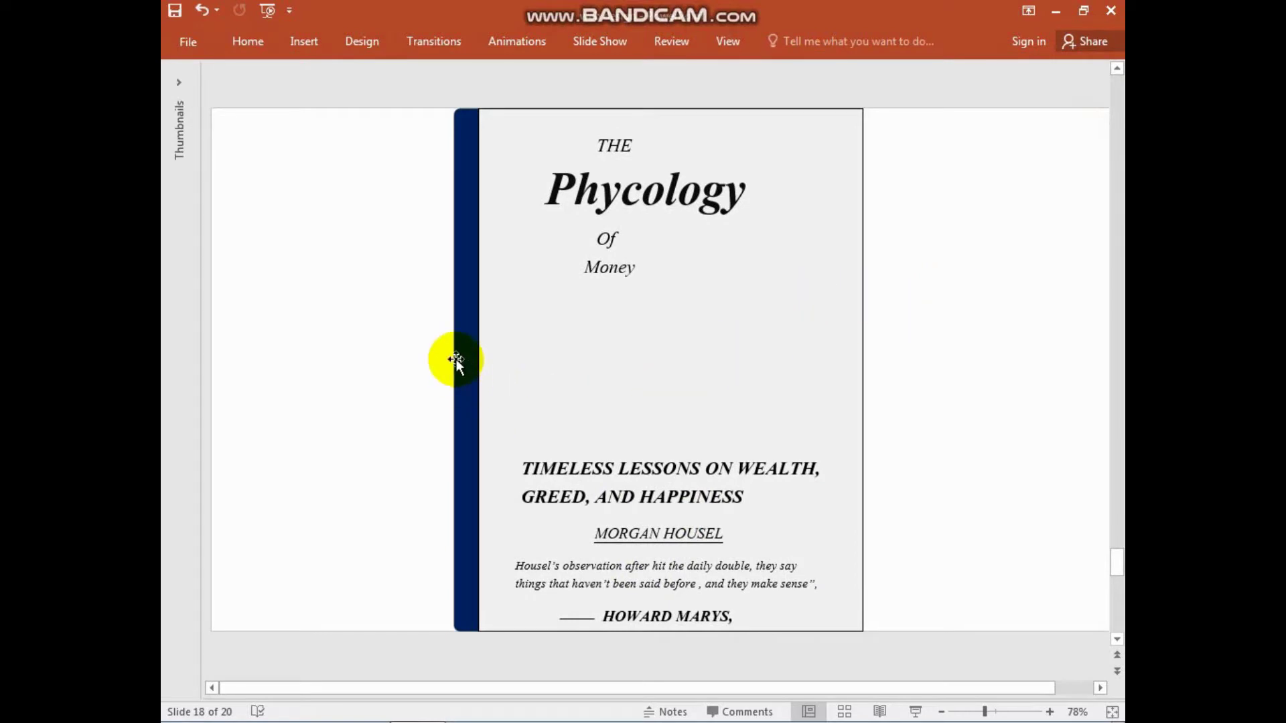
Copy the city skyline picture from slide 17.
{"action": "scroll", "coordinate": [327, 440], "scroll_direction": "up", "scroll_amount": 2}
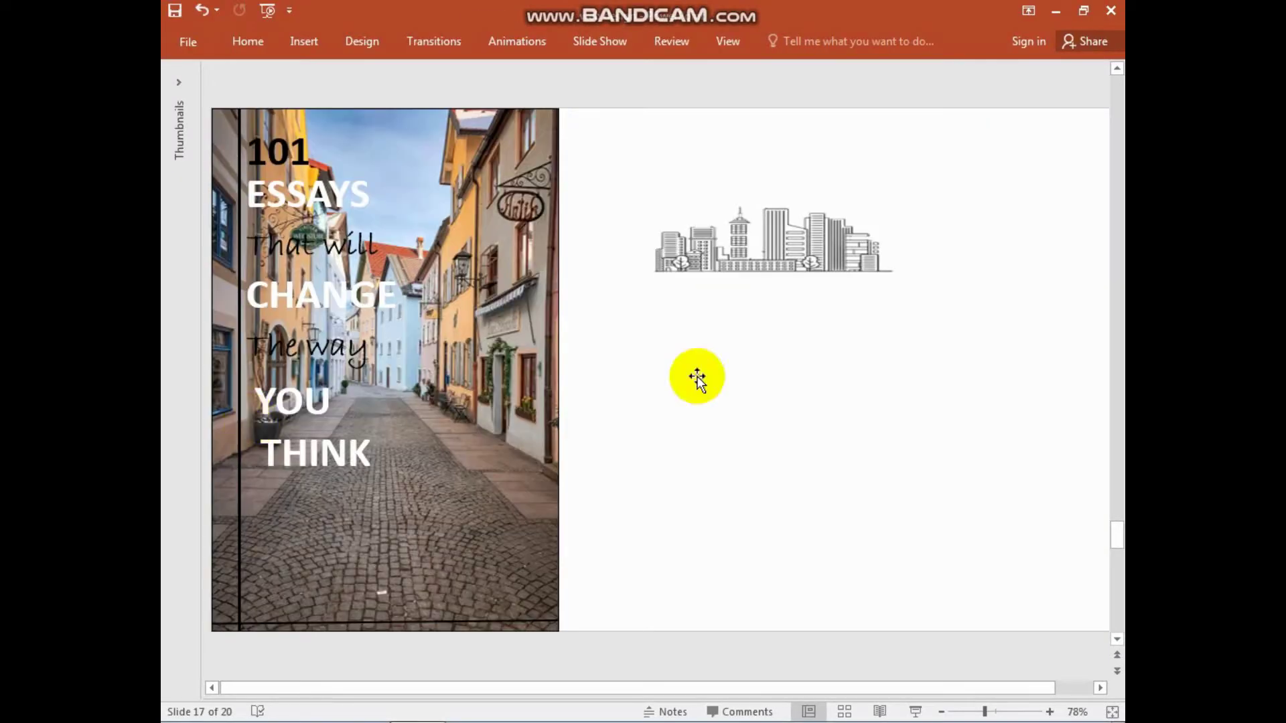
{"action": "right_click", "coordinate": [820, 255]}
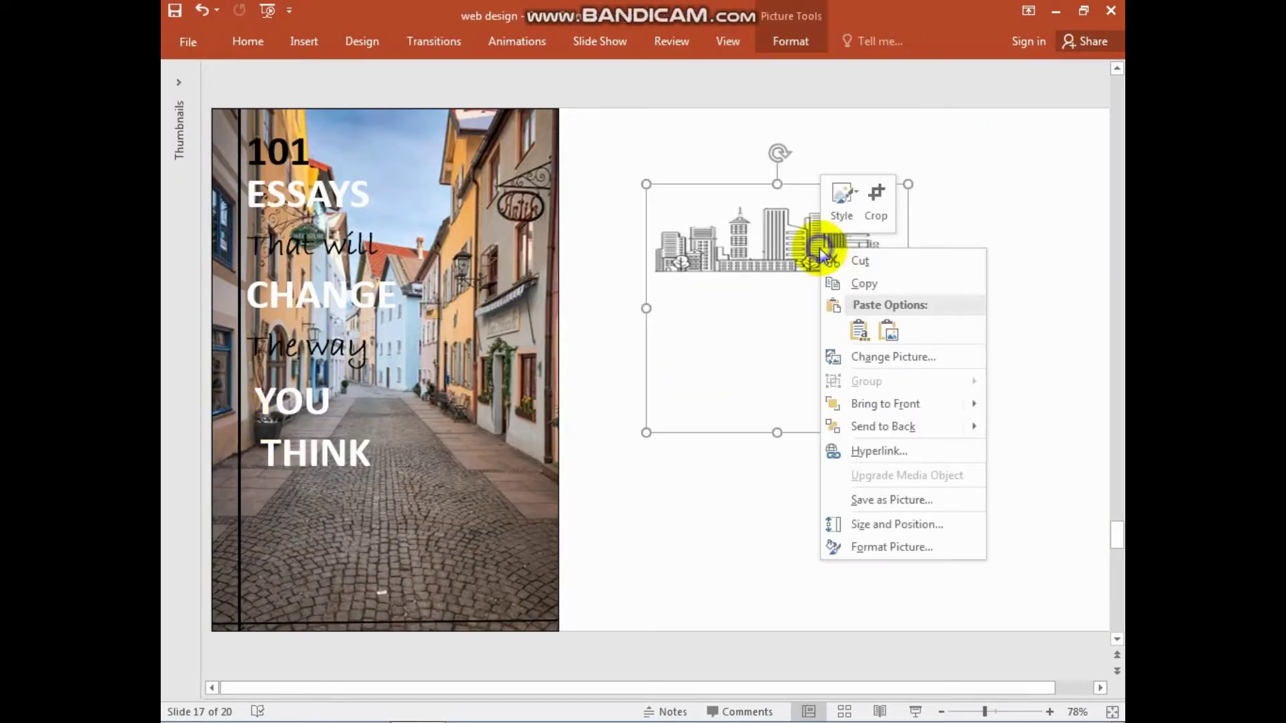
{"action": "left_click", "coordinate": [861, 283]}
Paste the city skyline picture onto the book cover slide.
{"action": "scroll", "coordinate": [364, 519], "scroll_direction": "down", "scroll_amount": 2}
{"action": "scroll", "coordinate": [536, 452], "scroll_direction": "up", "scroll_amount": 2}
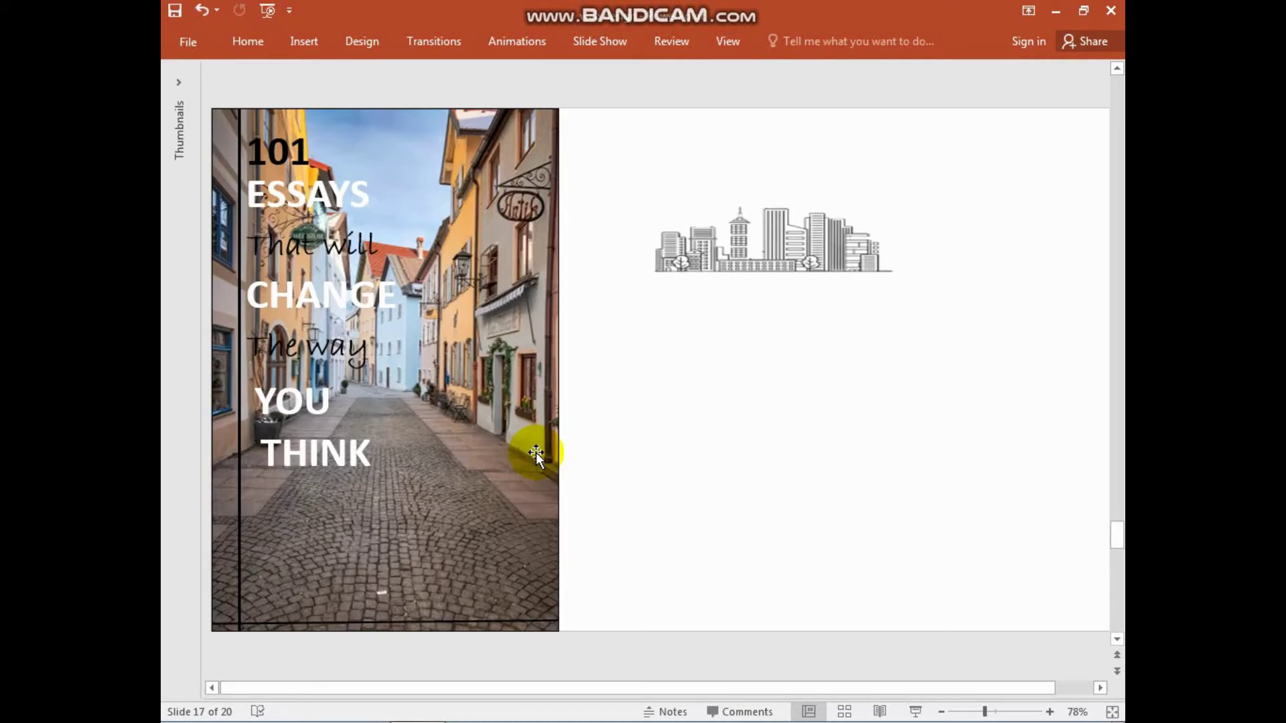
{"action": "scroll", "coordinate": [535, 452], "scroll_direction": "down", "scroll_amount": 1}
{"action": "right_click", "coordinate": [909, 333]}
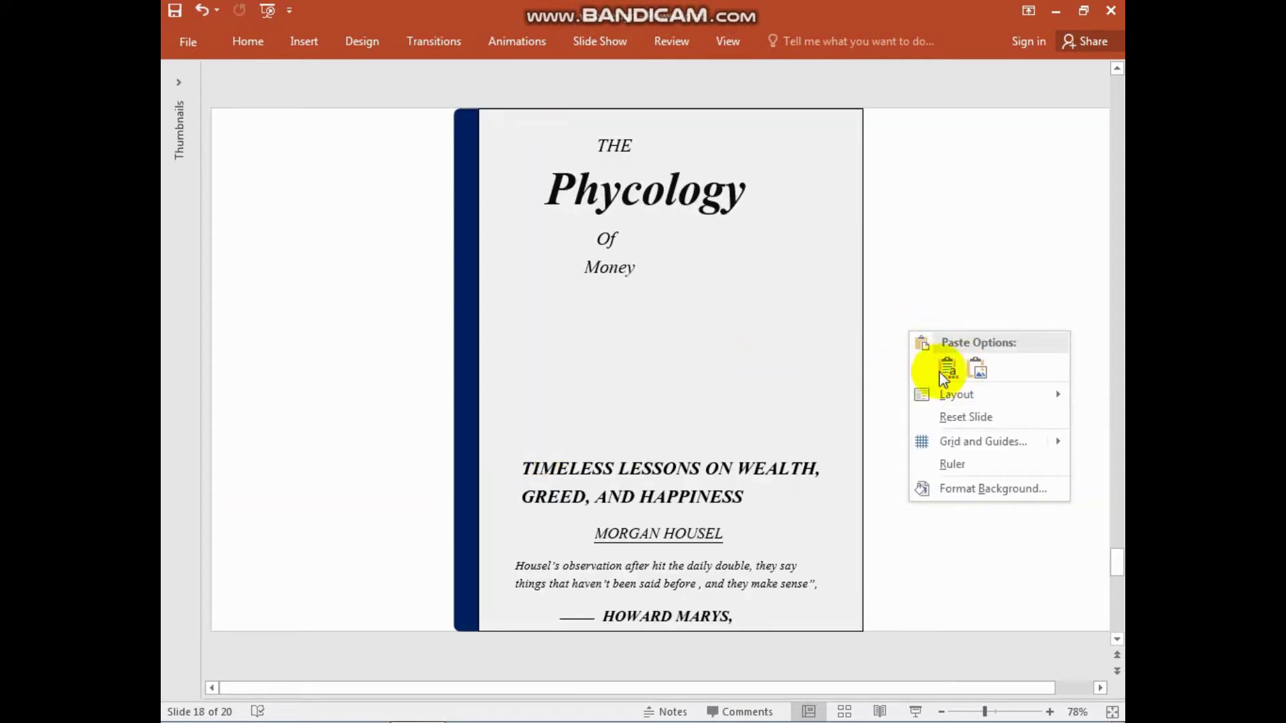
{"action": "left_click", "coordinate": [947, 368]}
Enlarge the skyline picture to nearly page width and centre it between 'Money' and the tagline.
{"action": "left_click_drag", "start_coordinate": [812, 310], "coordinate": [699, 357]}
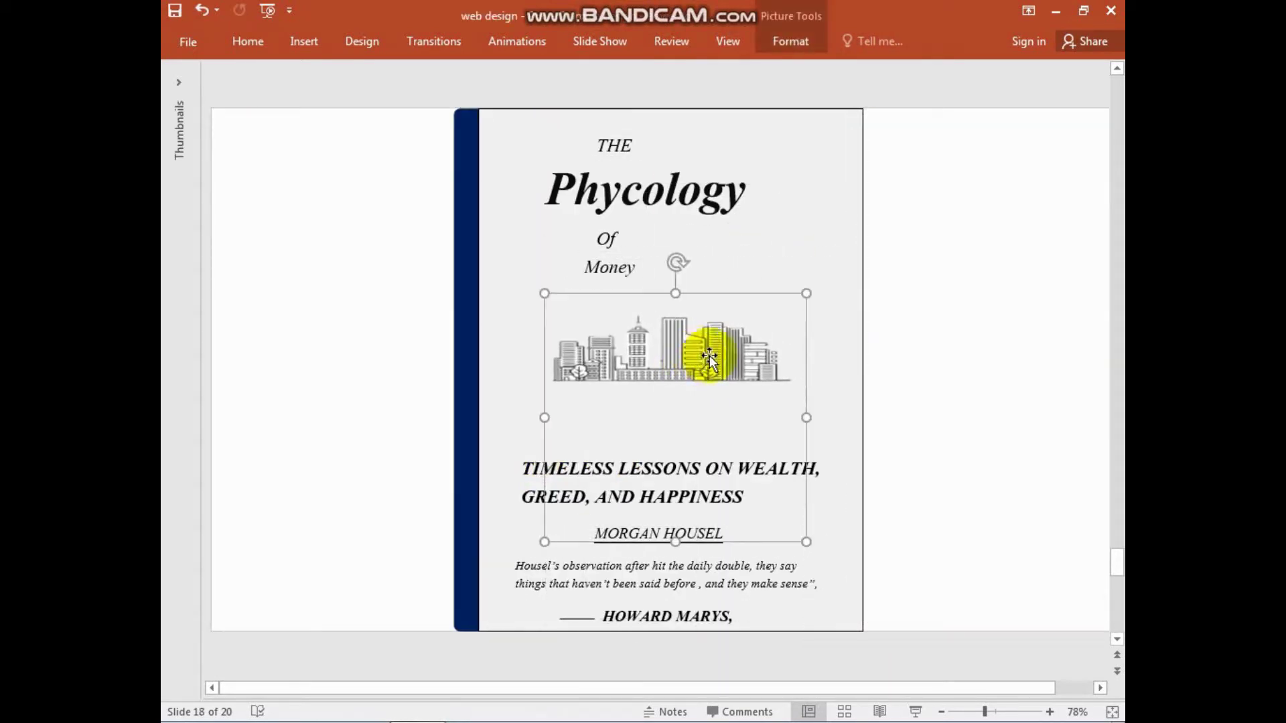
{"action": "left_click_drag", "start_coordinate": [806, 418], "coordinate": [833, 418]}
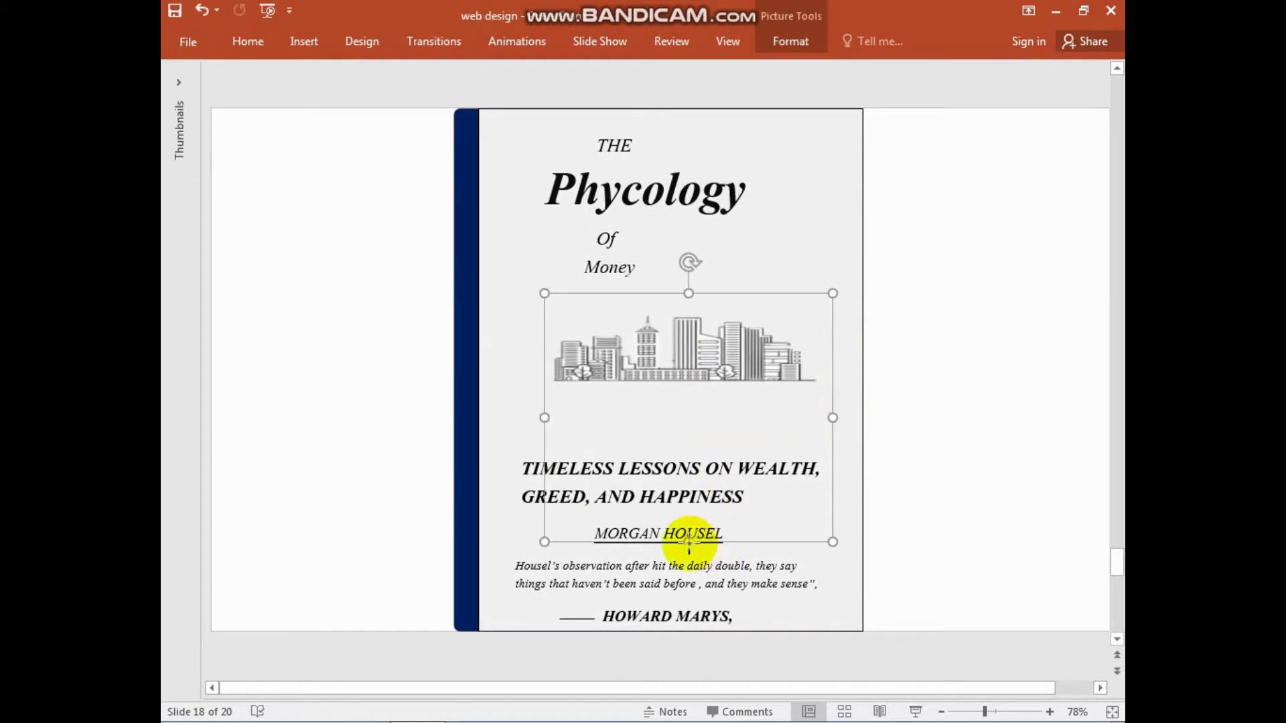
{"action": "left_click_drag", "start_coordinate": [689, 541], "coordinate": [688, 619]}
{"action": "left_click_drag", "start_coordinate": [545, 456], "coordinate": [488, 456]}
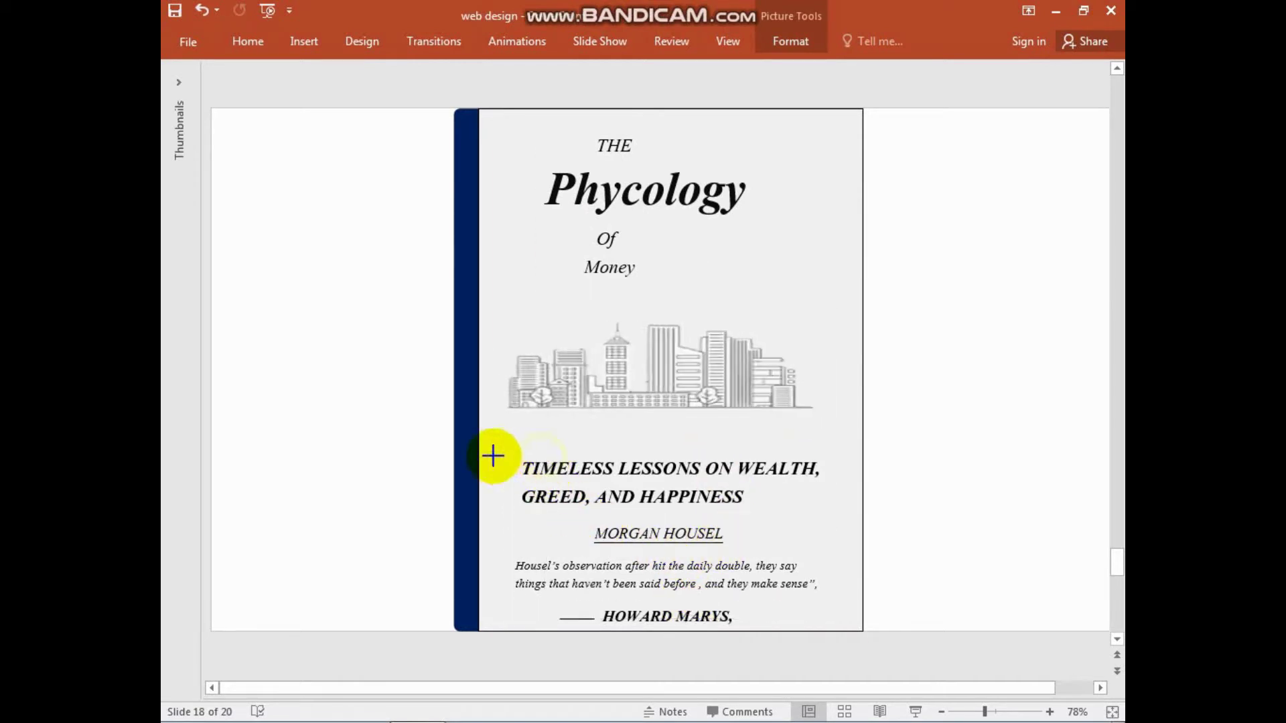
{"action": "left_click_drag", "start_coordinate": [637, 394], "coordinate": [665, 404]}
{"action": "left_click_drag", "start_coordinate": [683, 304], "coordinate": [692, 258]}
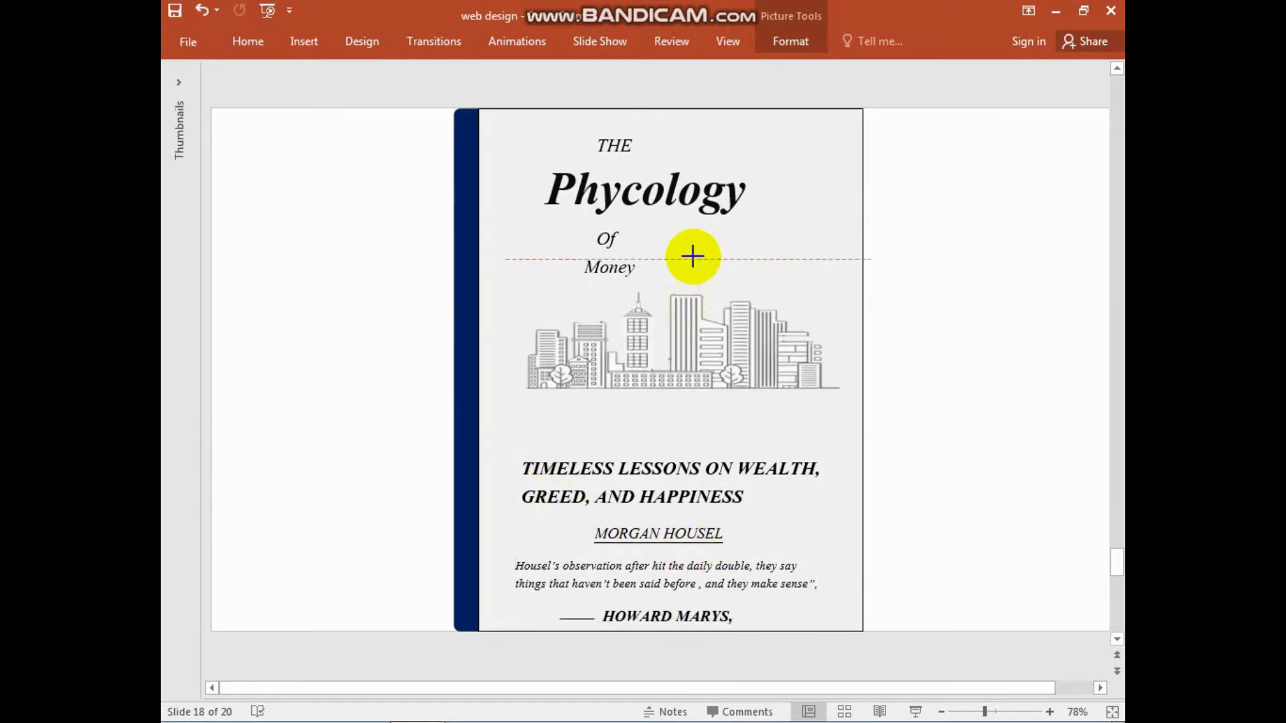
{"action": "left_click_drag", "start_coordinate": [698, 336], "coordinate": [682, 342]}
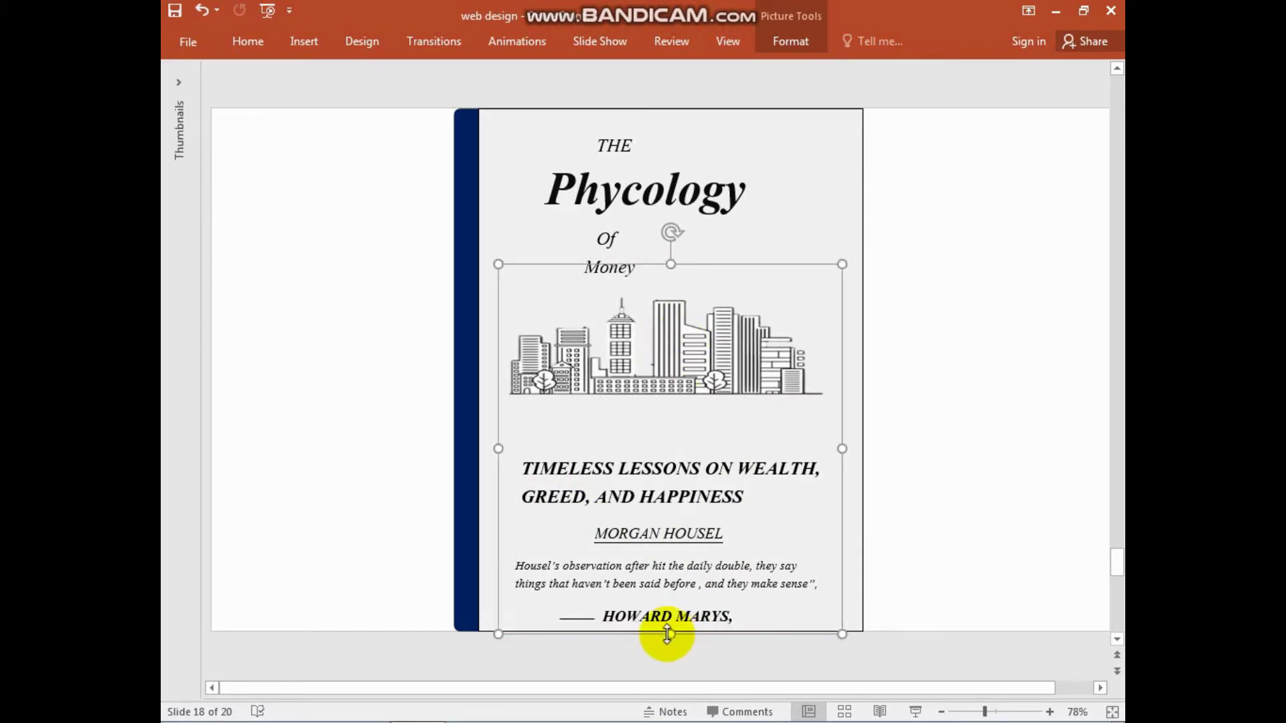
{"action": "left_click_drag", "start_coordinate": [671, 634], "coordinate": [670, 619]}
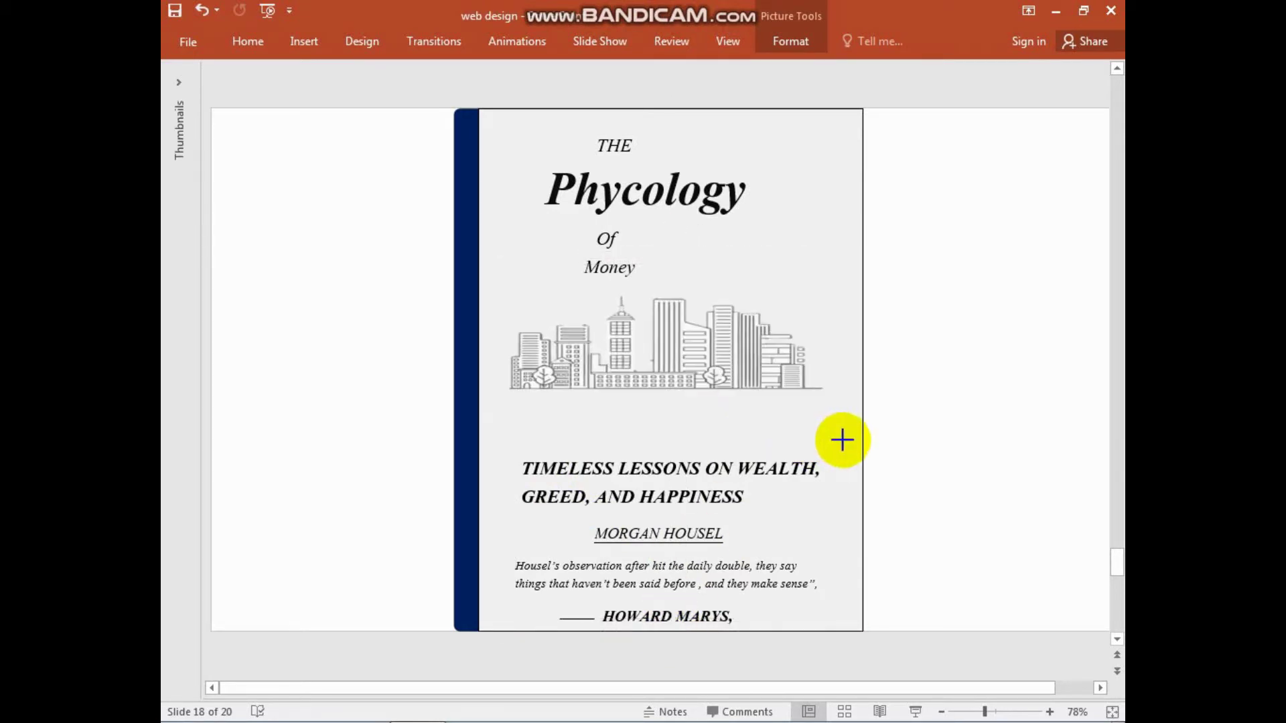
{"action": "left_click_drag", "start_coordinate": [840, 441], "coordinate": [852, 439]}
{"action": "left_click_drag", "start_coordinate": [674, 368], "coordinate": [689, 374]}
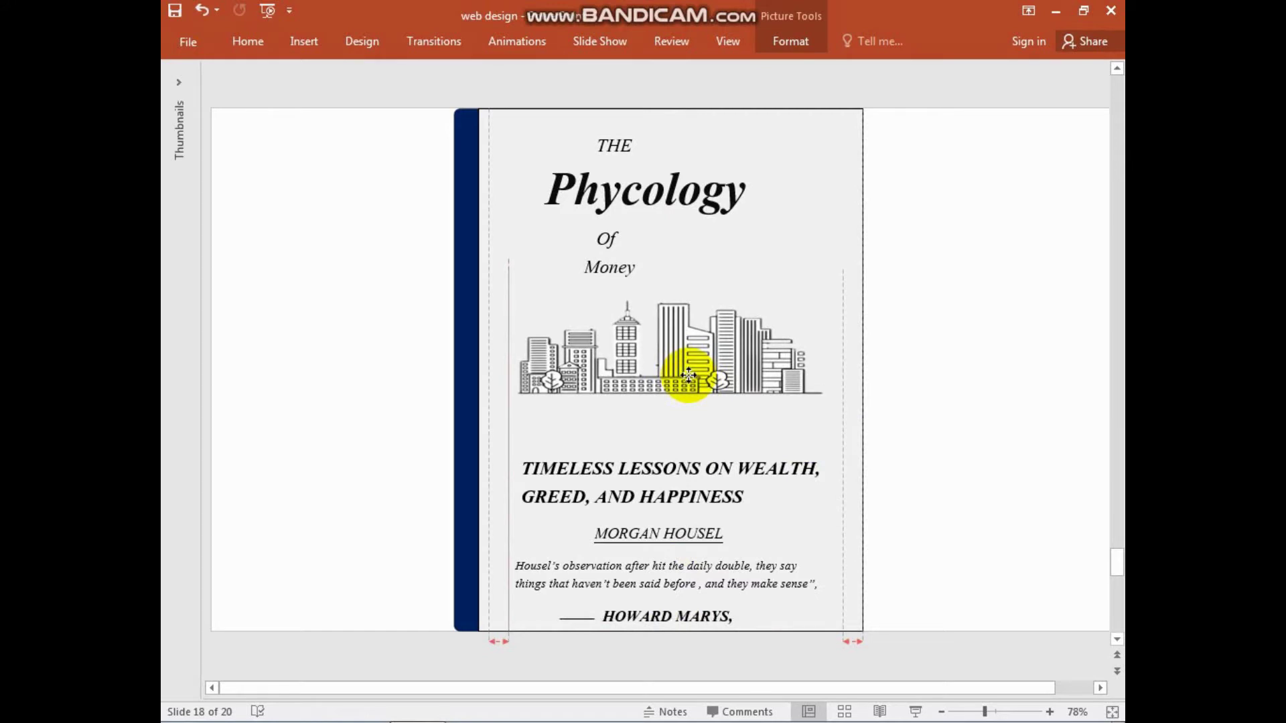
{"action": "left_click", "coordinate": [898, 375]}
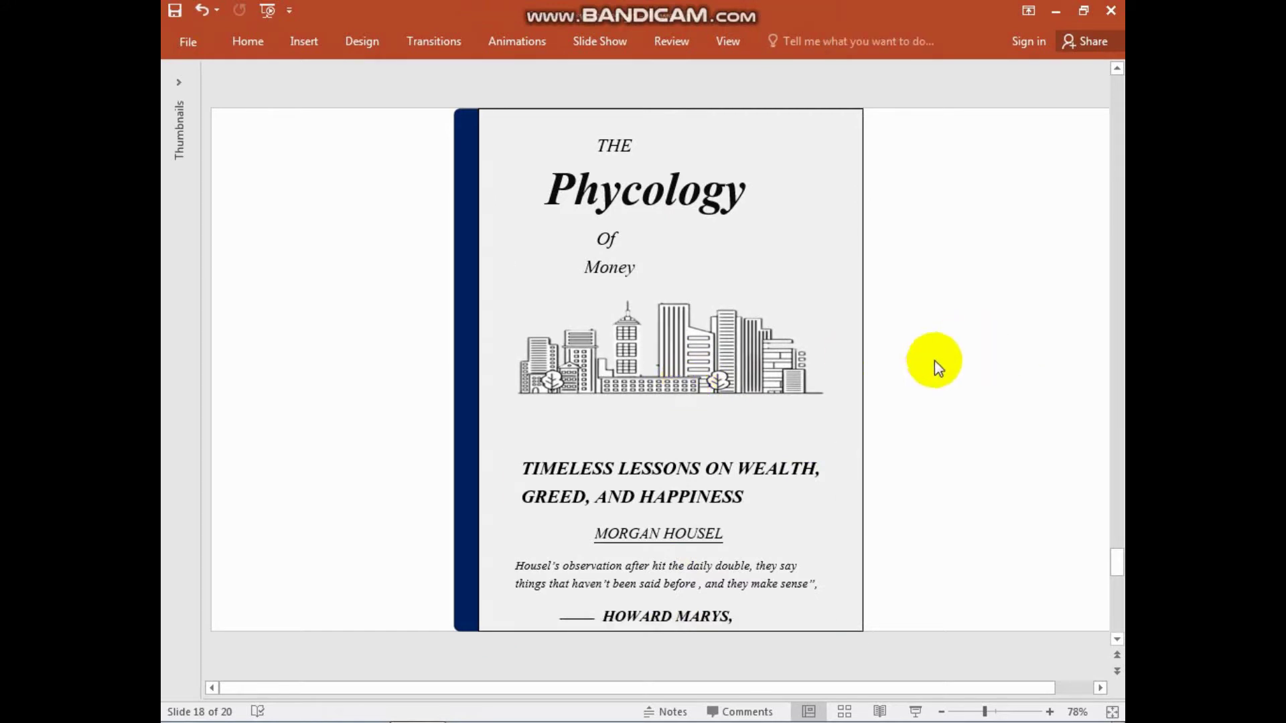